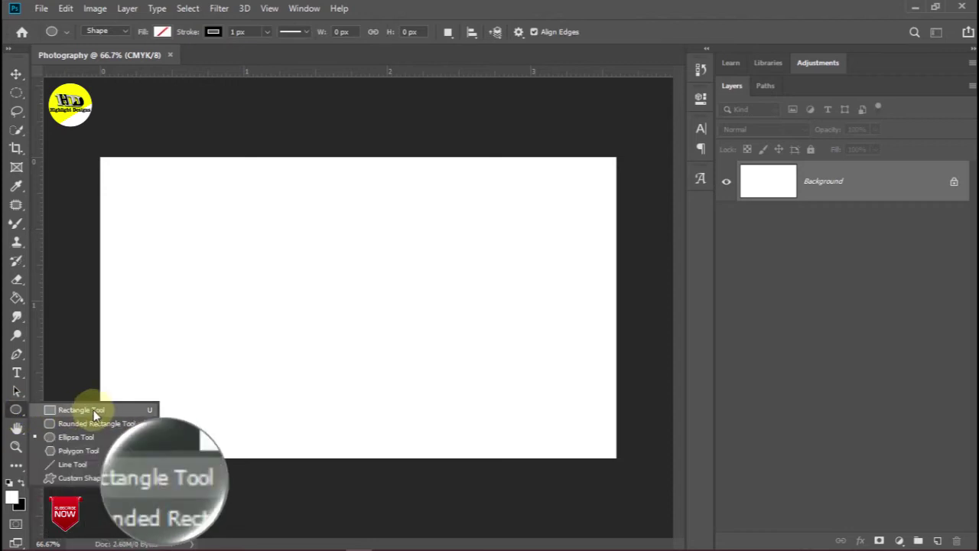
Create a 3.3 in × 1.8 in rectangle shape, Rectangle 1, on the card
click(304, 361)
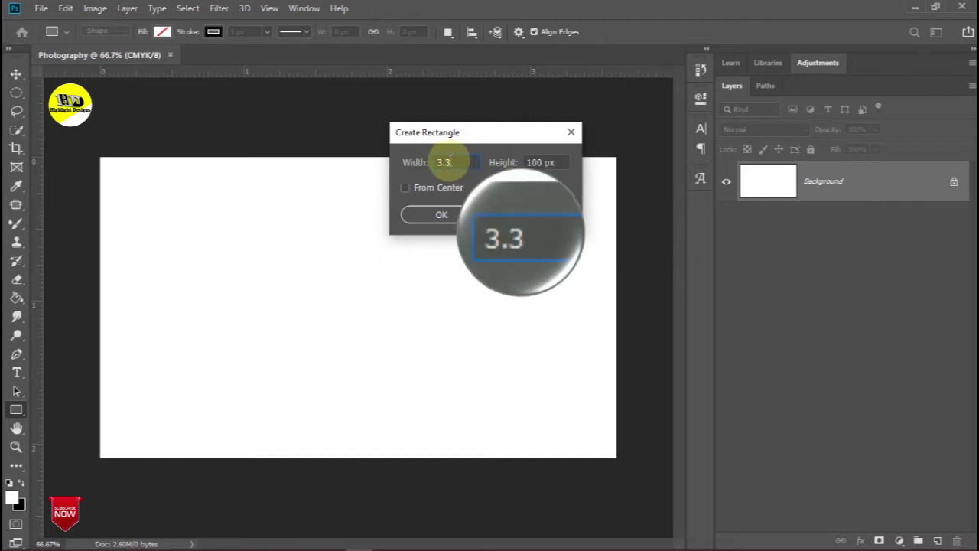
text(in)
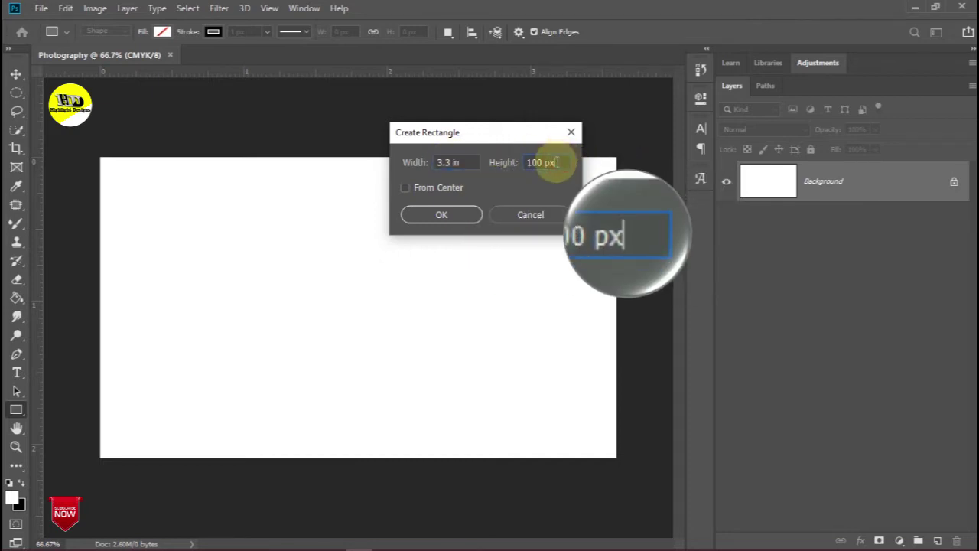
text(1.8 in)
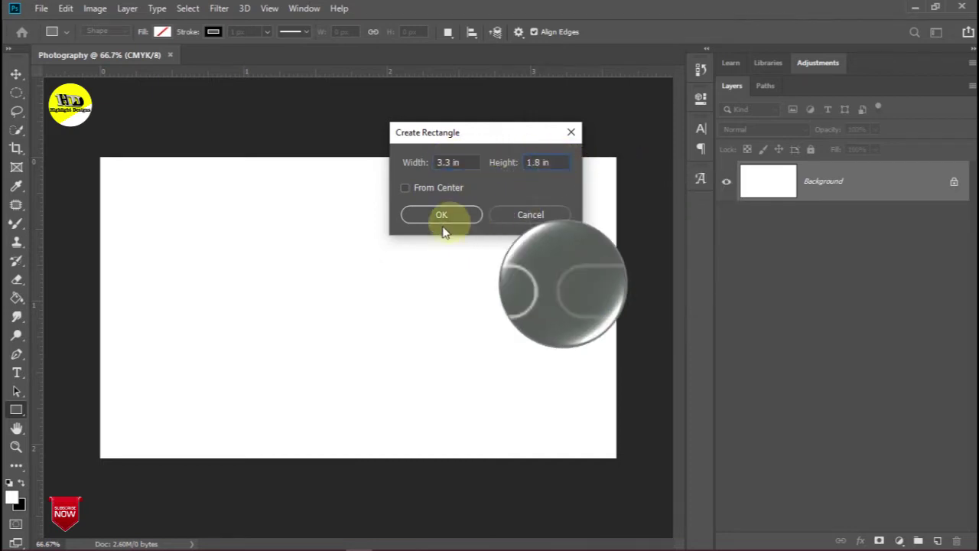
click(439, 216)
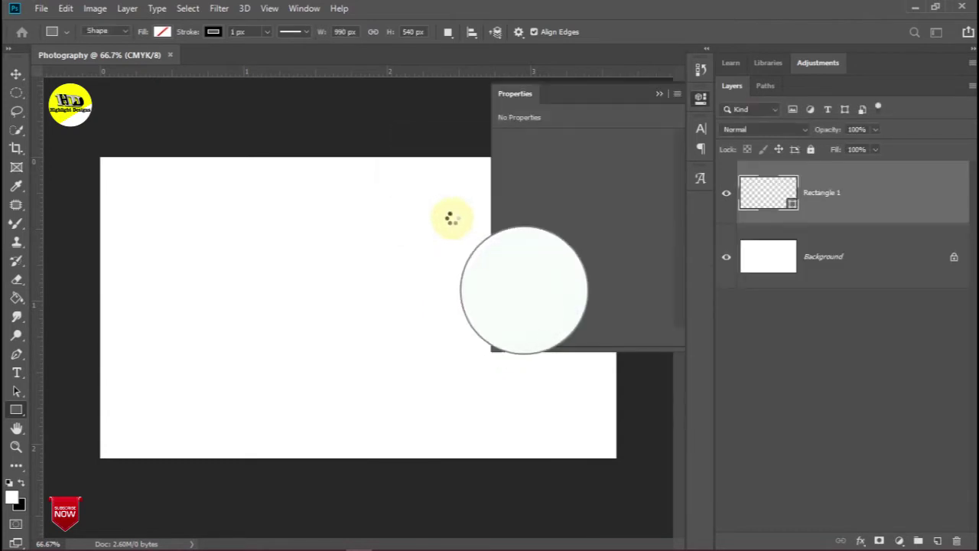
Select Rectangle 1 together with the Background layer, dismissing the stray rectangle dialog
click(659, 93)
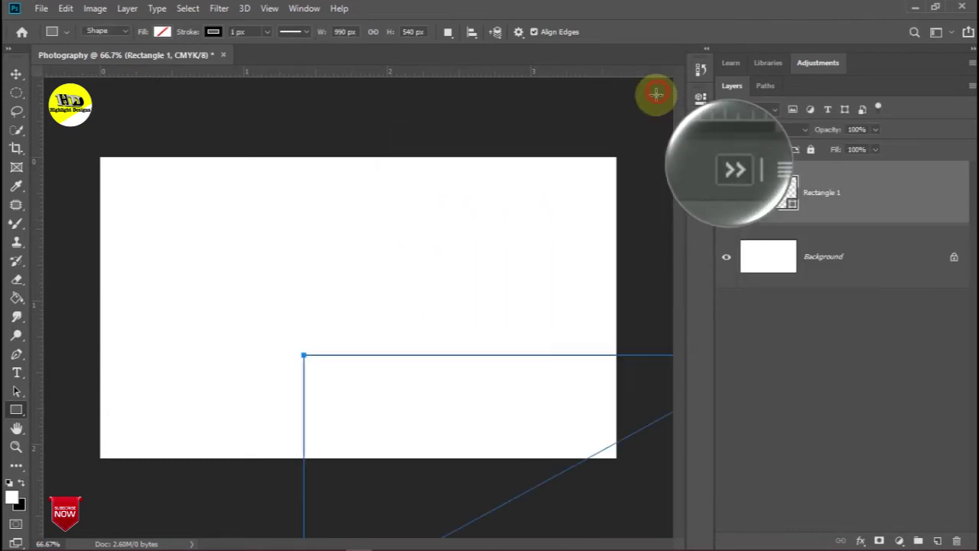
ctrl+click(851, 256)
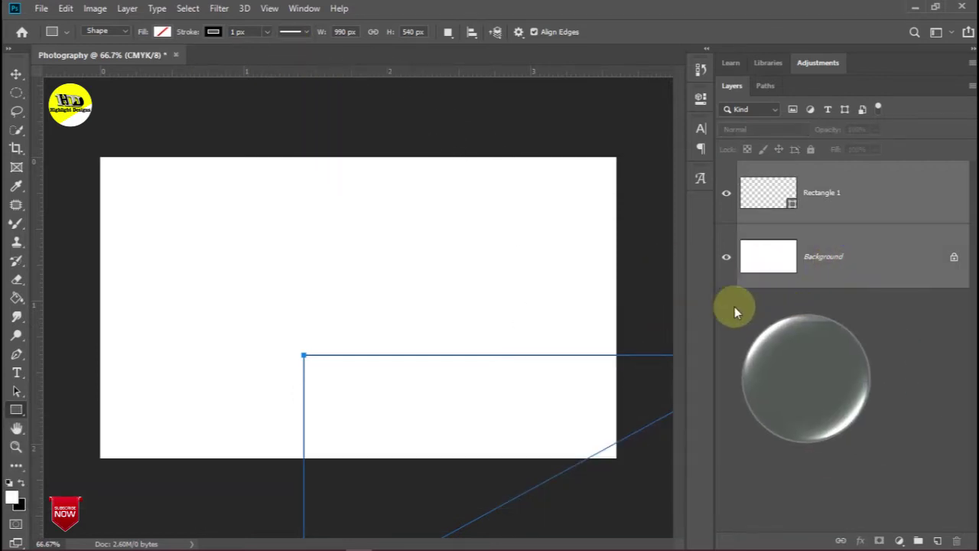
click(471, 33)
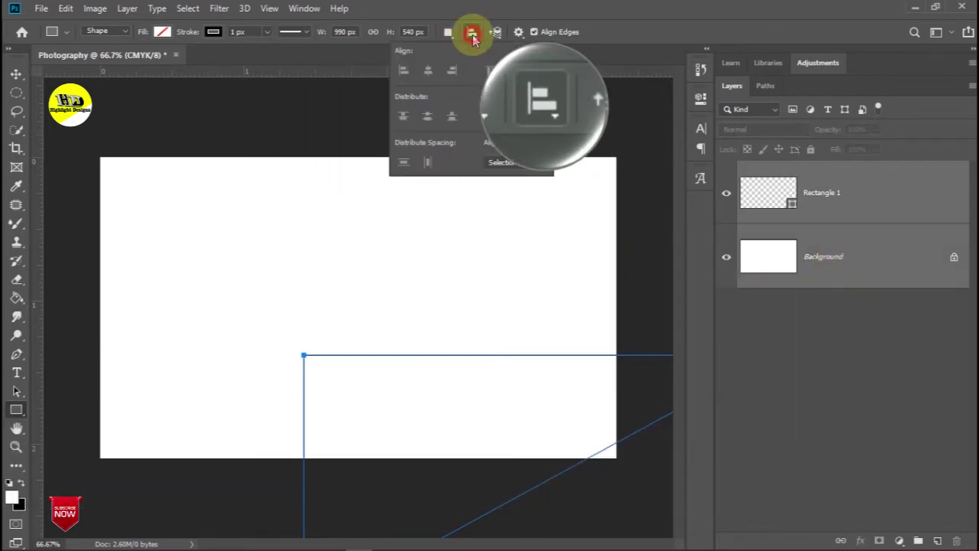
click(619, 132)
click(531, 216)
Align Rectangle 1 to the card's horizontal and vertical centres
click(14, 75)
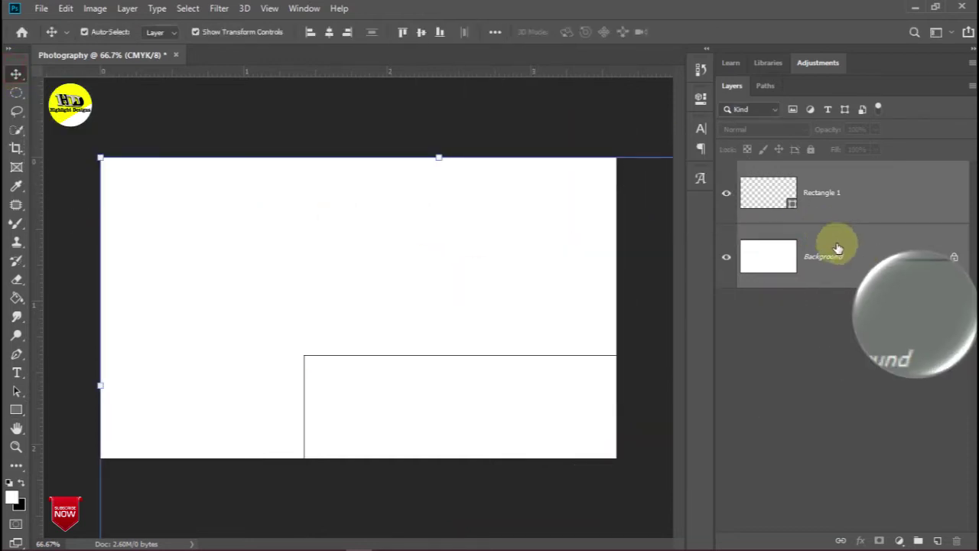
click(330, 34)
click(419, 32)
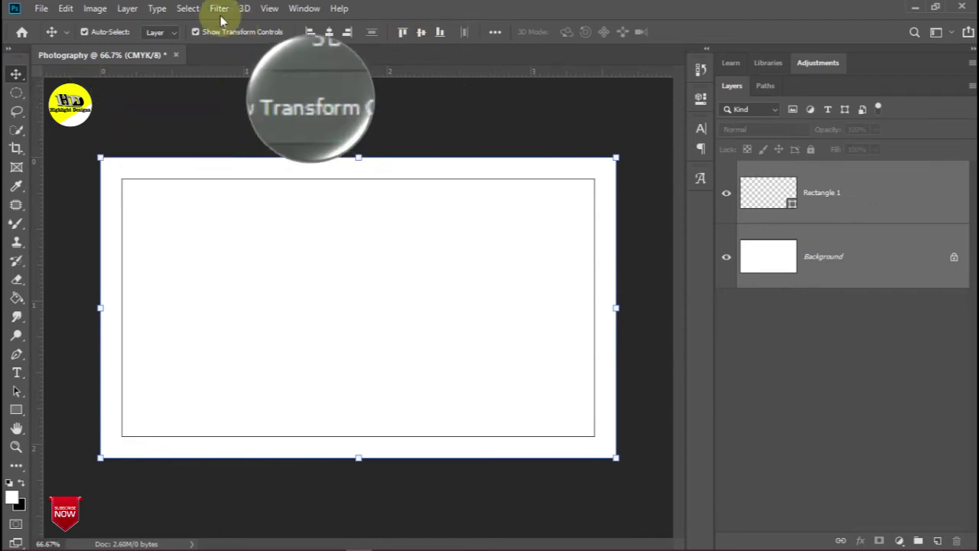
click(269, 9)
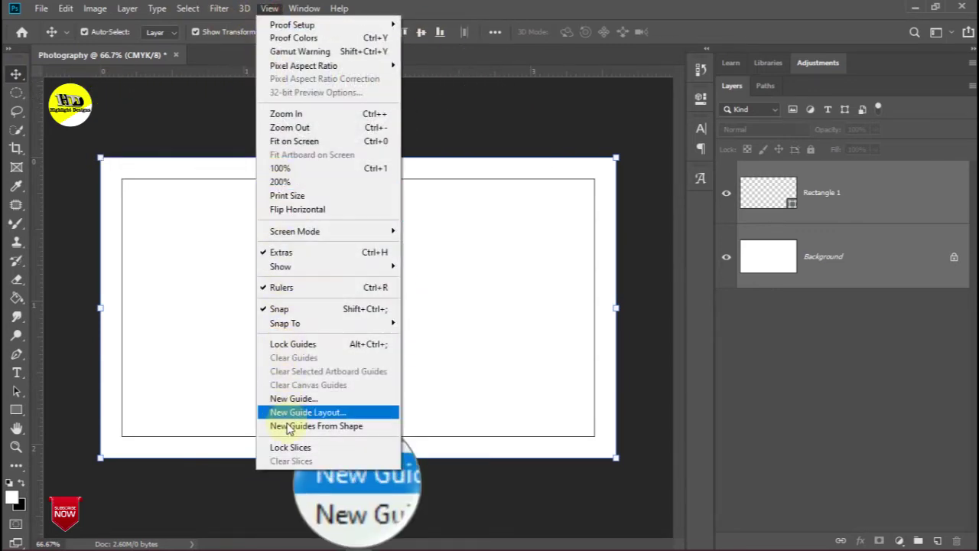
Create guides from Rectangle 1's edges, then delete the Rectangle 1 layer
click(306, 426)
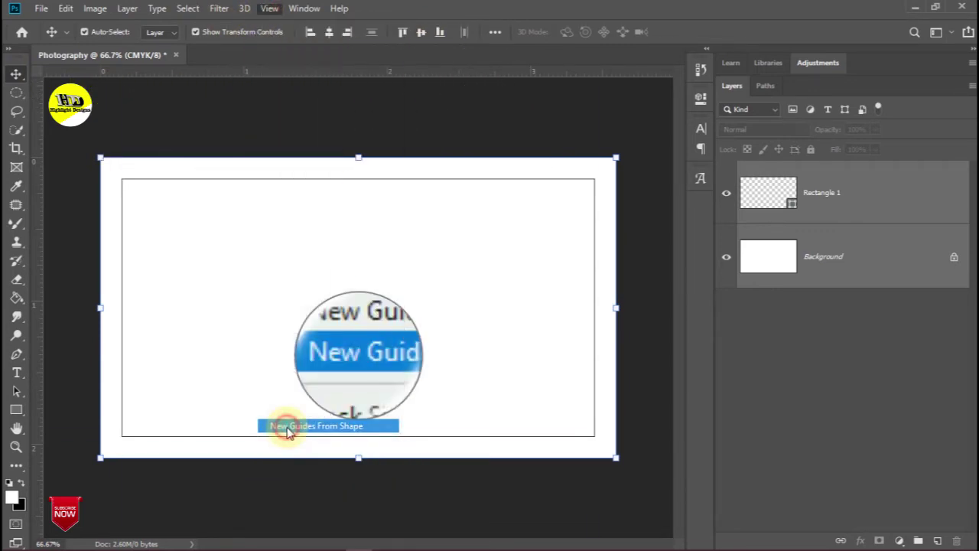
click(858, 192)
drag(870, 201, 956, 542)
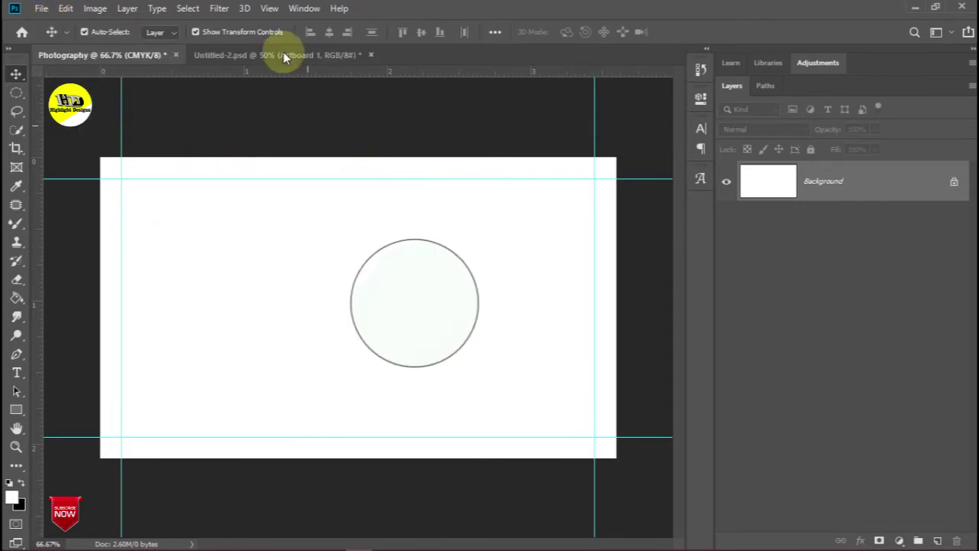
In Untitled-2, place the street photographer photo from Downloads and shift it right
click(259, 59)
click(248, 305)
mouse_move(270, 269)
mouse_down()
mouse_move(284, 250)
mouse_move(261, 255)
mouse_up()
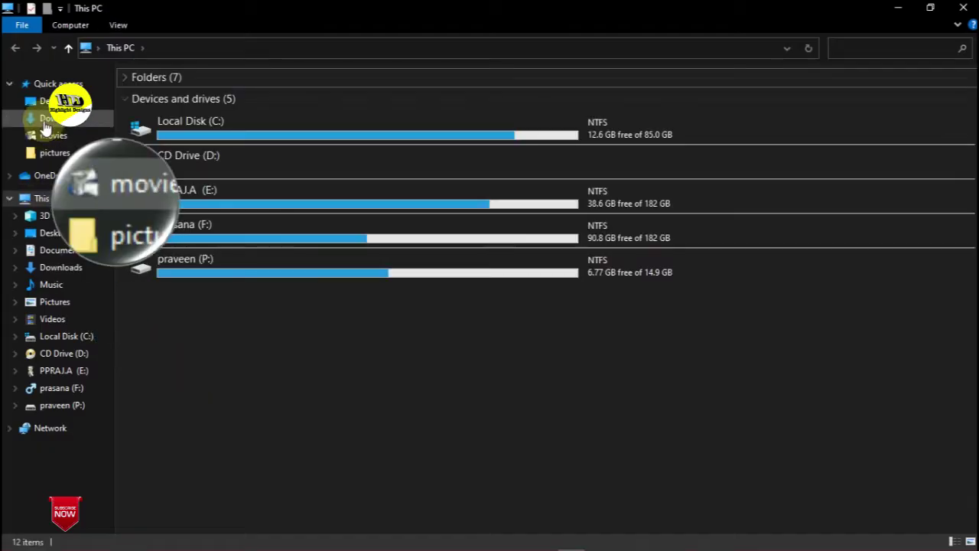
click(46, 120)
drag(225, 394, 558, 302)
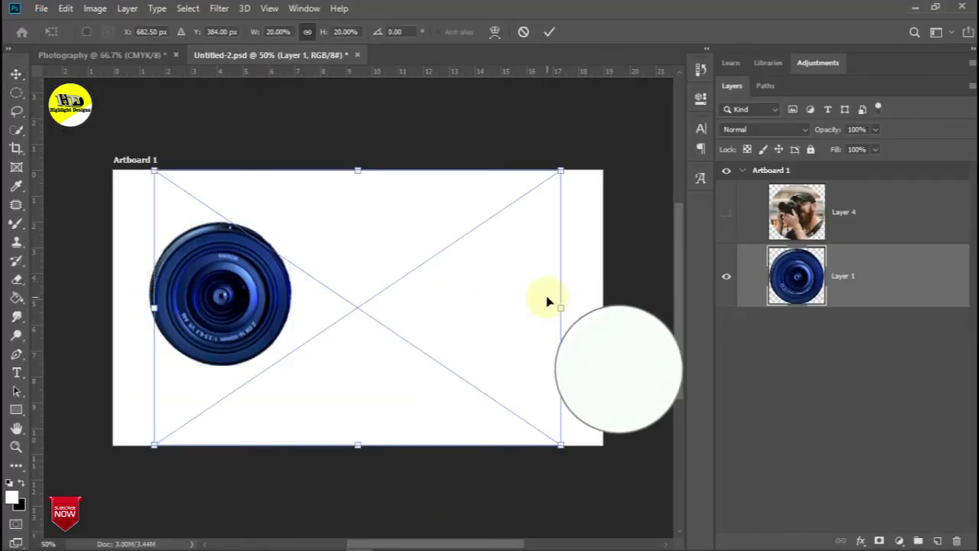
drag(448, 357, 513, 357)
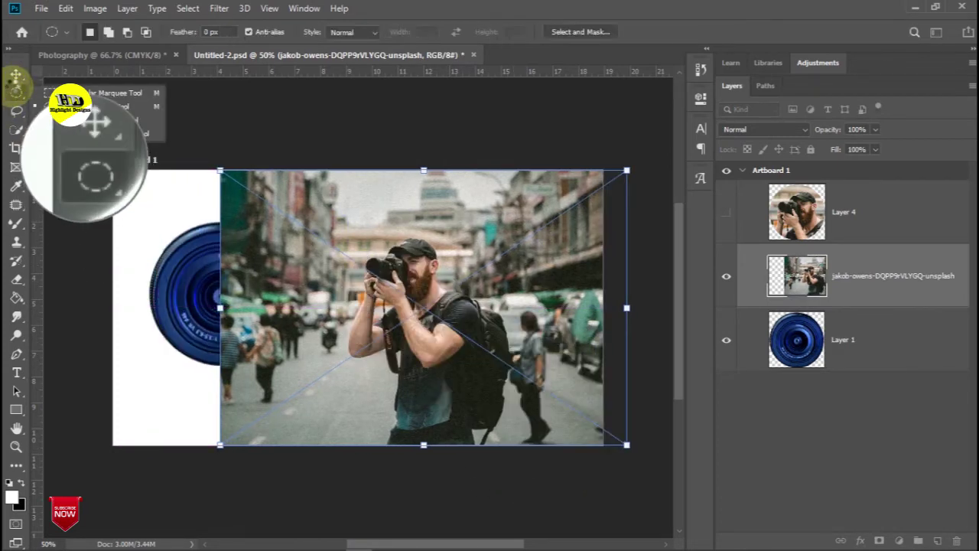
Copy a rectangle around the photographer to a new layer and delete the original photo layer
click(79, 96)
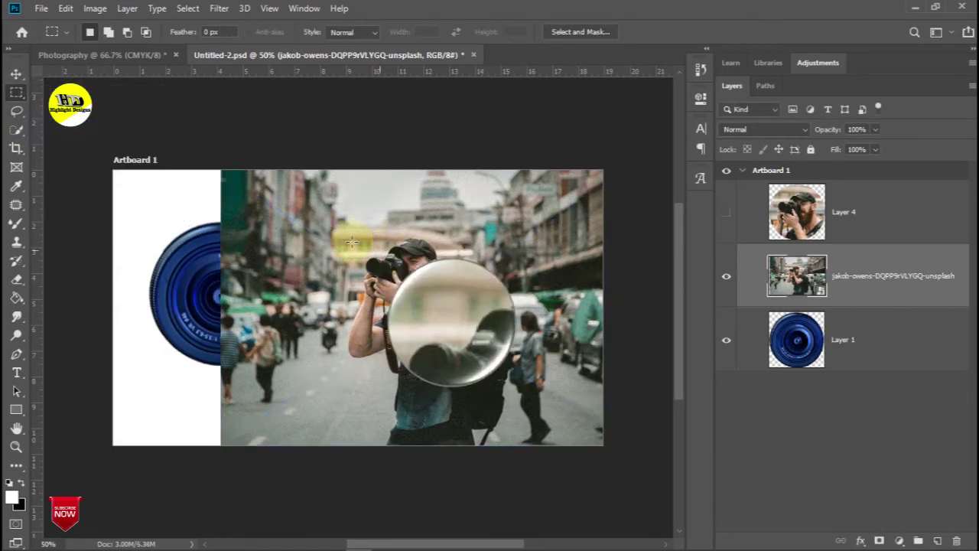
drag(319, 222, 501, 374)
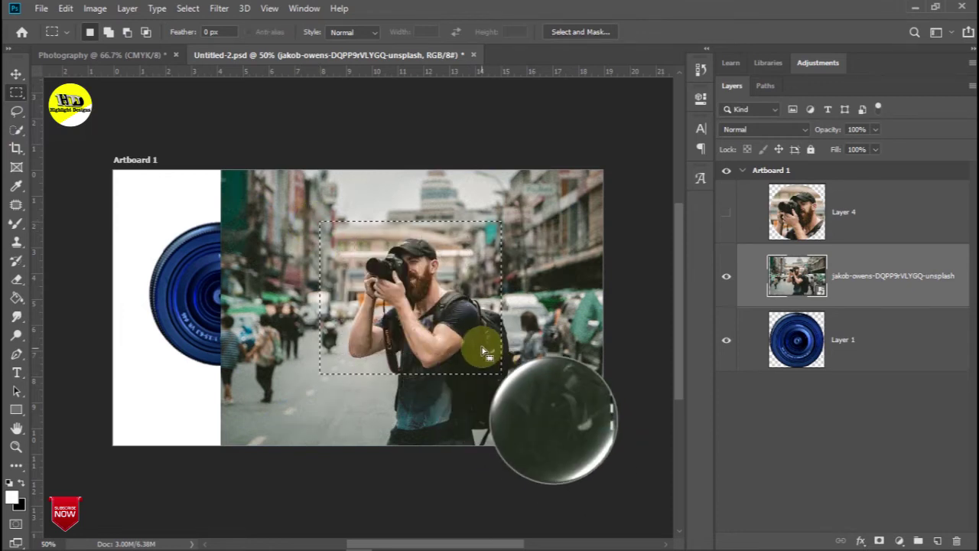
key(ctrl+Return)
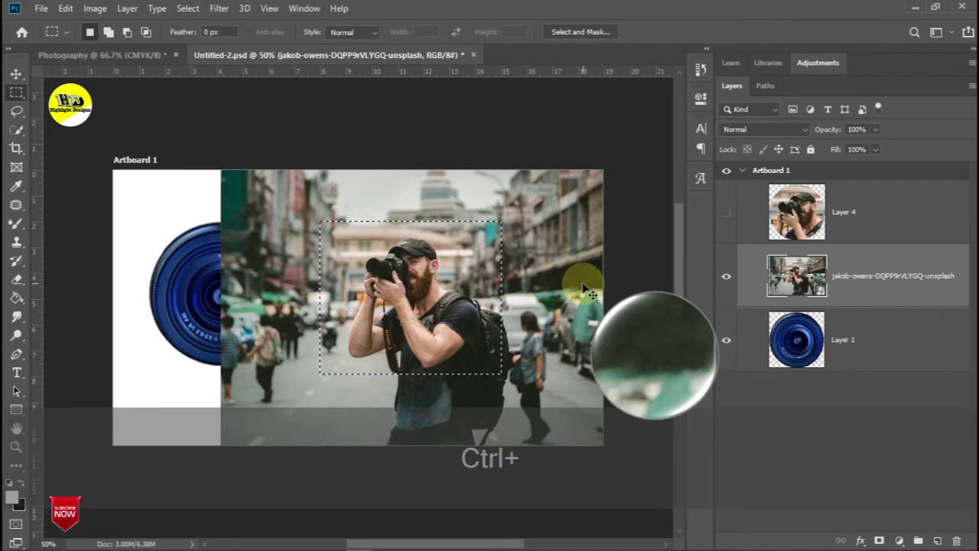
key(ctrl+j)
click(15, 73)
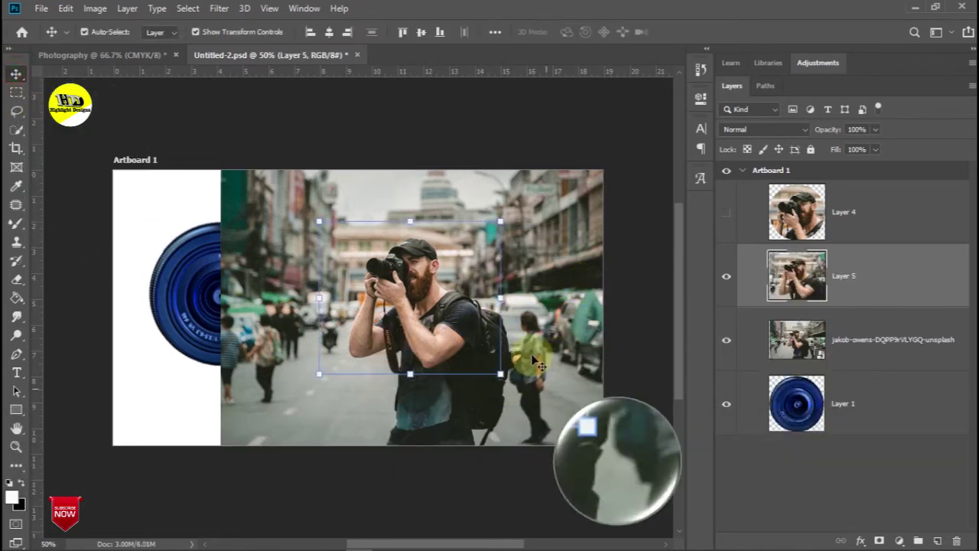
drag(860, 344, 955, 540)
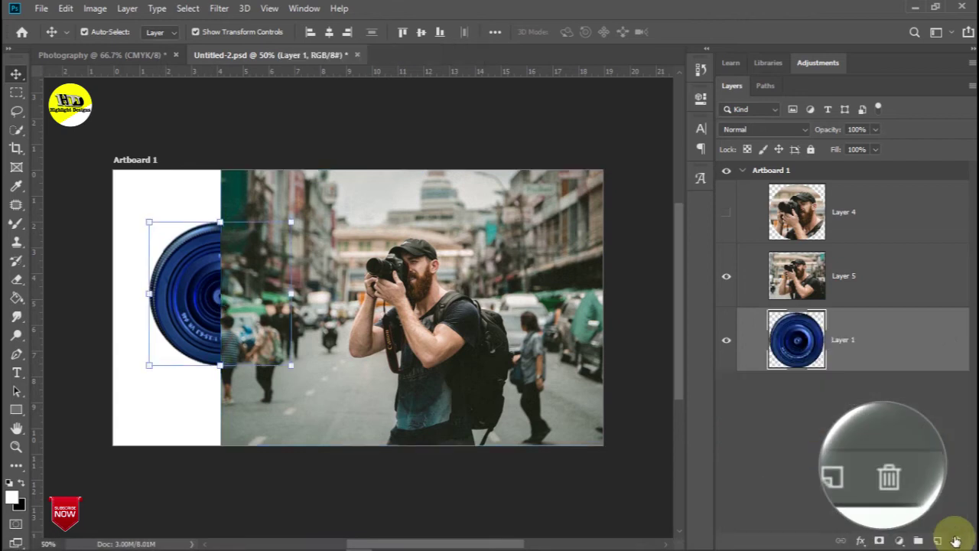
Copy an elliptical selection of the photographer to Layer 6 and delete Layer 5
scroll(438, 308, up, 3)
scroll(438, 307, up, 4)
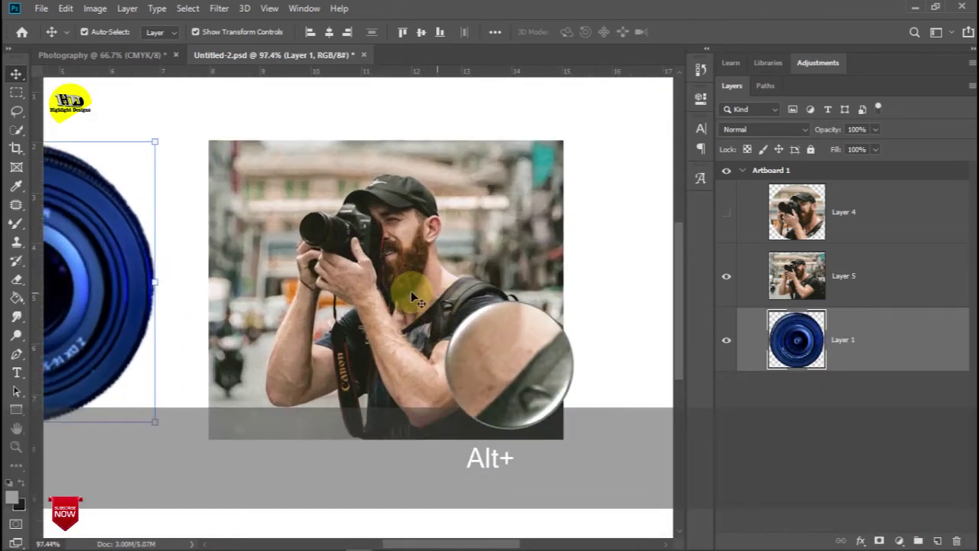
click(18, 95)
click(61, 106)
drag(256, 158, 501, 355)
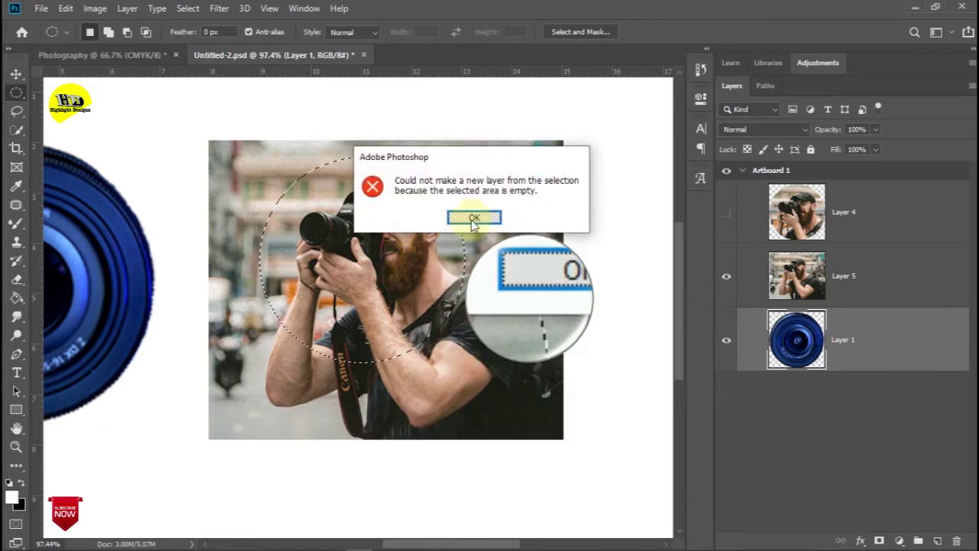
click(472, 217)
click(874, 269)
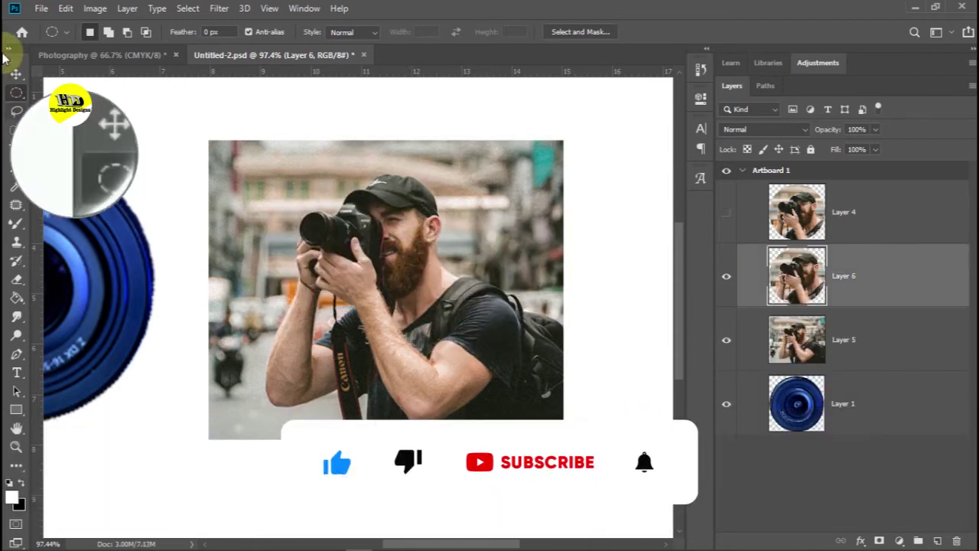
click(16, 75)
drag(889, 332, 957, 540)
Reposition the circular photo and lens, then copy the lens image onto the Photography card
drag(369, 261, 425, 294)
drag(125, 285, 266, 294)
scroll(303, 304, down, 6)
click(477, 251)
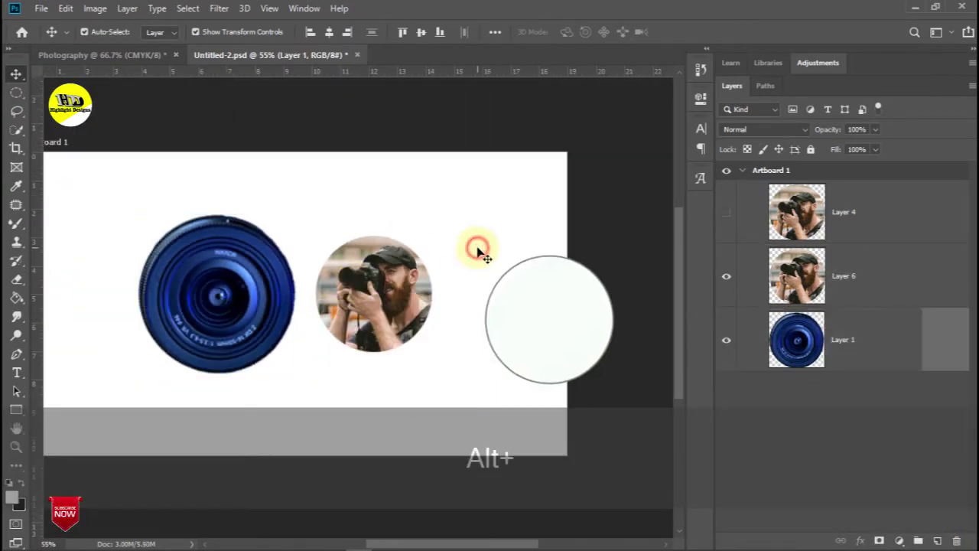
drag(199, 265, 310, 312)
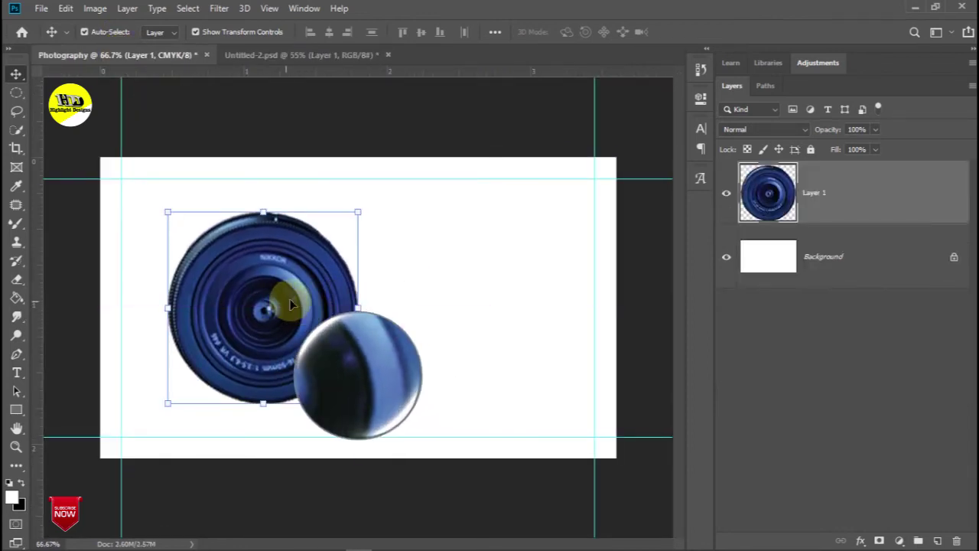
Nudge the lens image up-left, scale it to 90.64%, and hide the lens layer
mouse_move(309, 339)
mouse_down()
mouse_move(308, 329)
mouse_move(277, 328)
mouse_move(298, 335)
mouse_up()
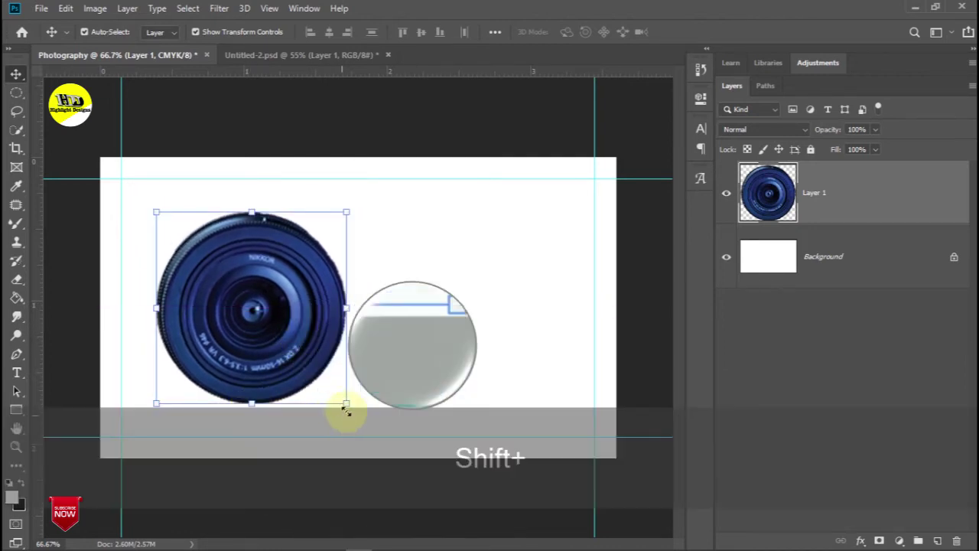
drag(345, 402, 328, 383)
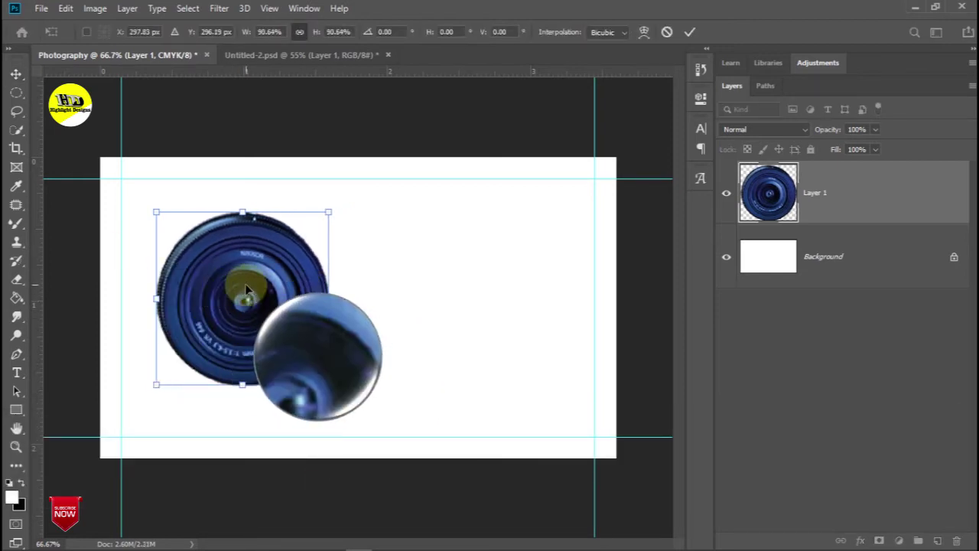
click(727, 197)
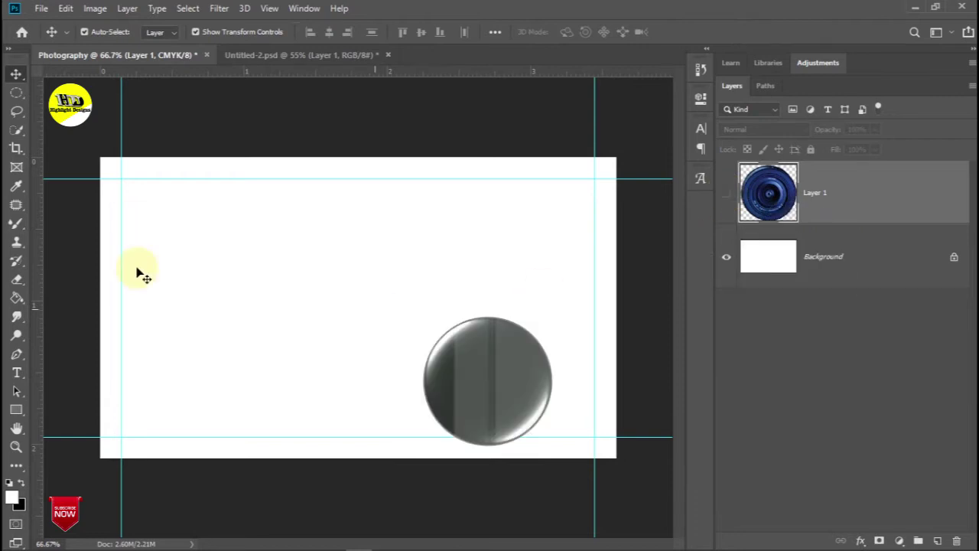
Draw Frame 1, about 3.55 × 1.53 in, spanning the card's upper width
click(17, 168)
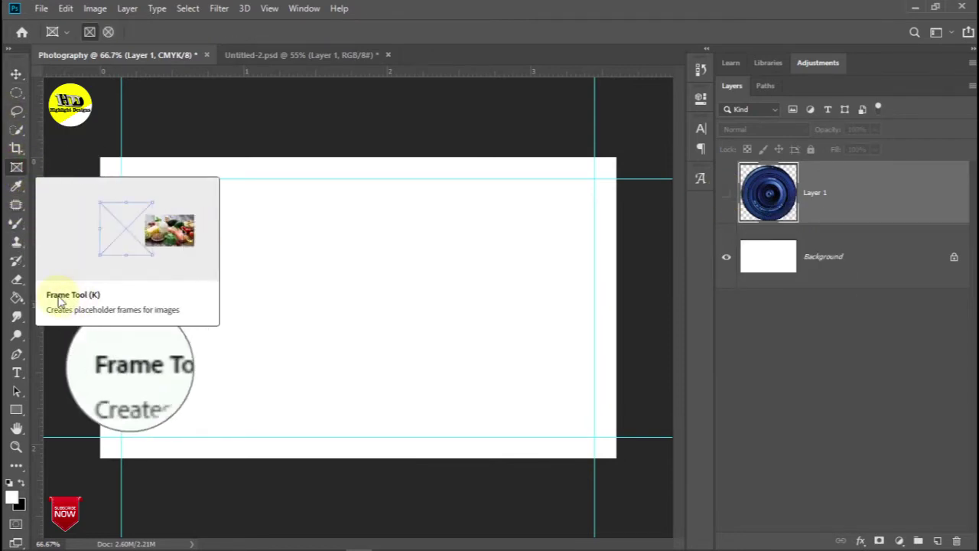
drag(100, 157, 175, 233)
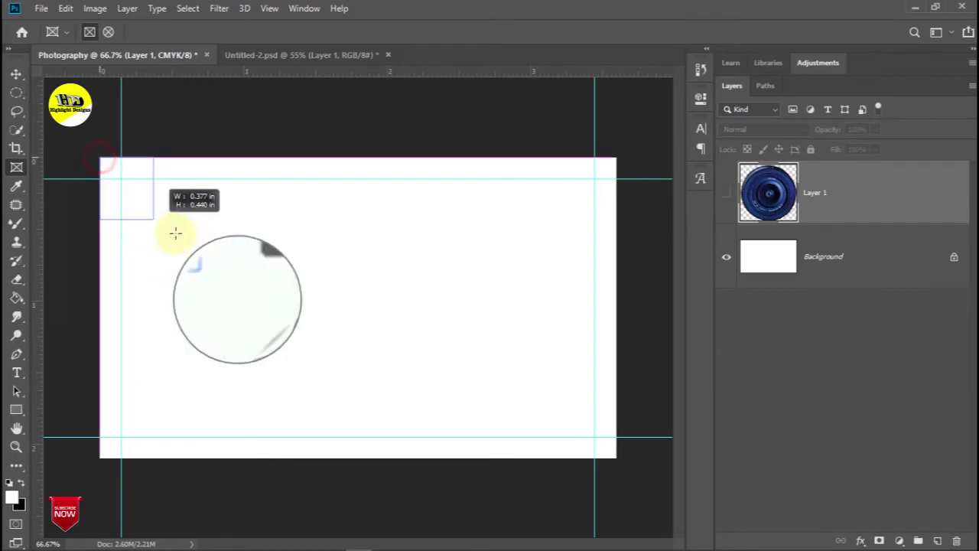
drag(398, 329, 608, 378)
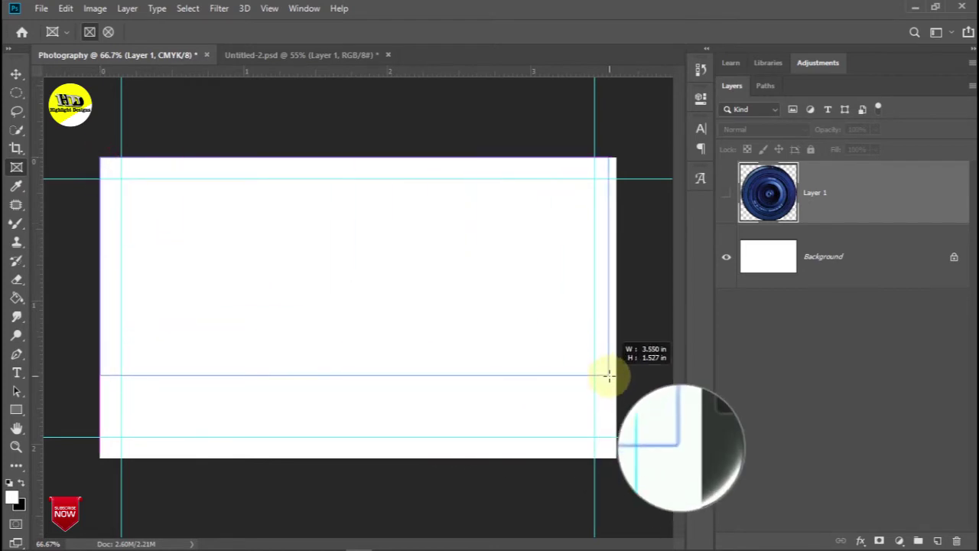
drag(616, 373, 616, 374)
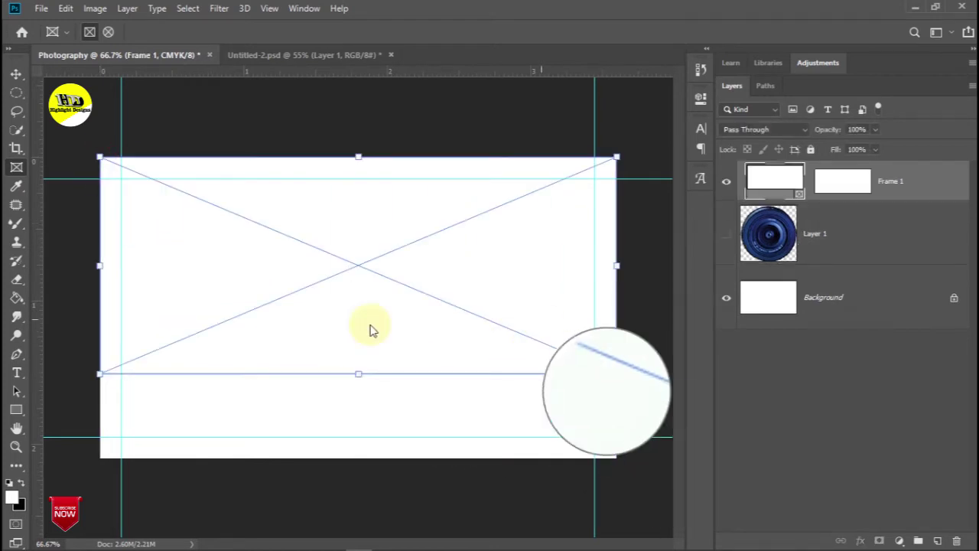
Drag the dark leather texture image from Downloads into Frame 1
click(571, 547)
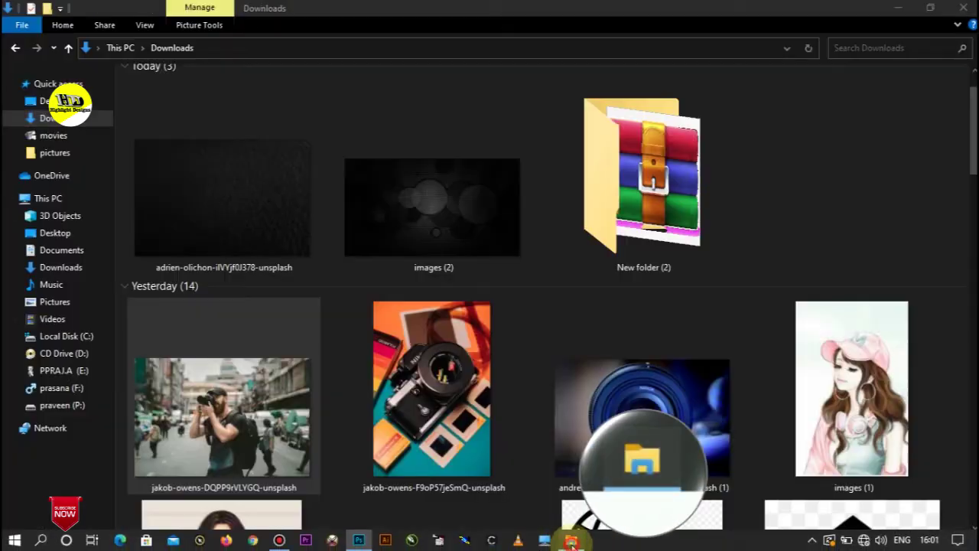
drag(273, 247, 363, 302)
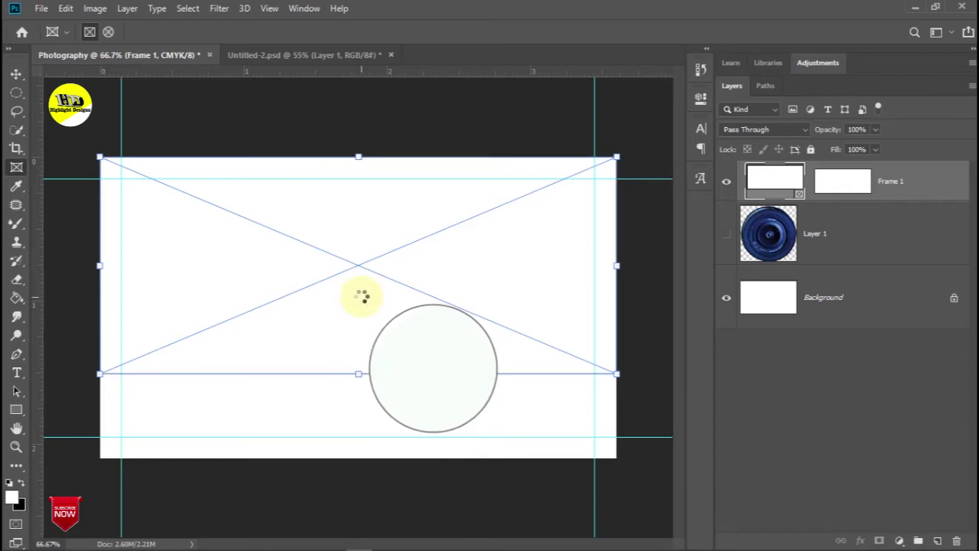
drag(363, 299, 363, 298)
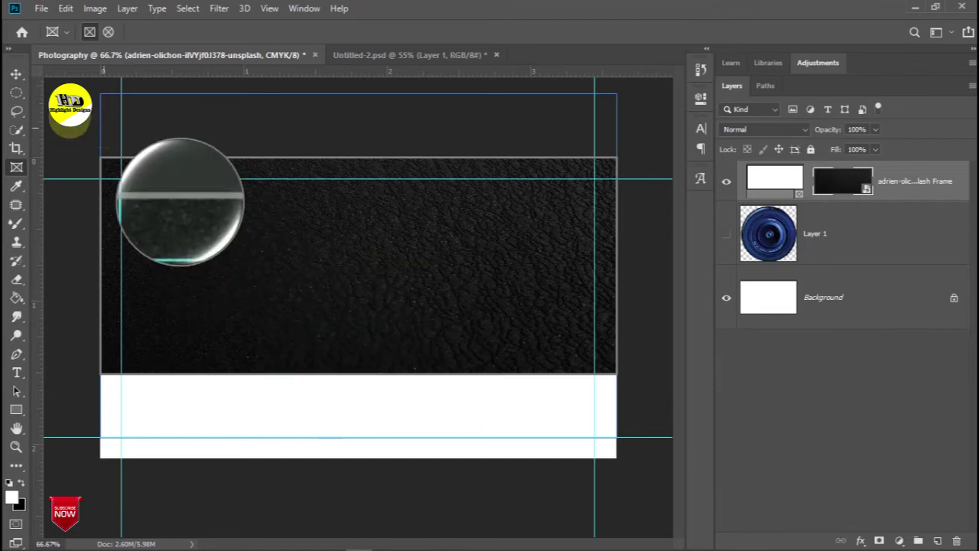
Free-transform the leather frame layer slightly upward, commit, and deselect it
click(16, 74)
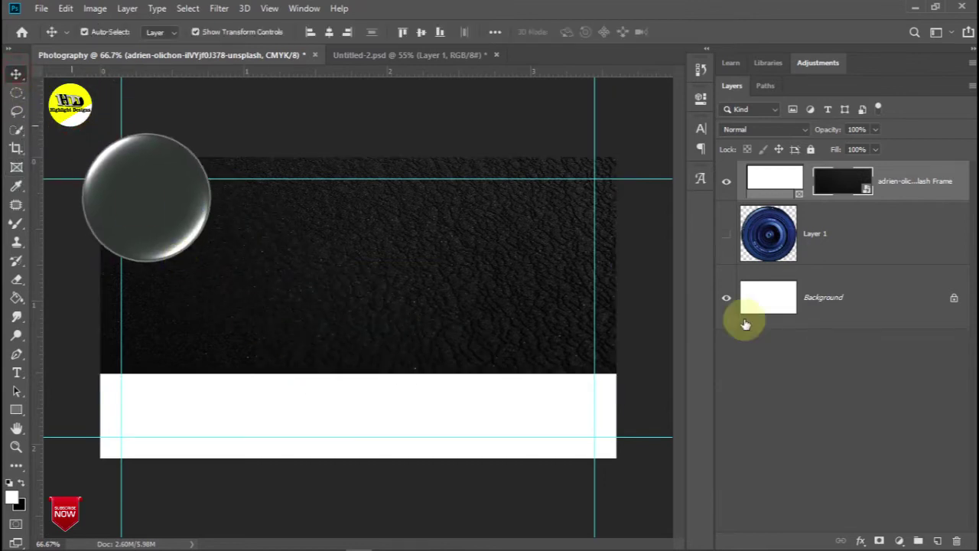
click(901, 185)
click(894, 189)
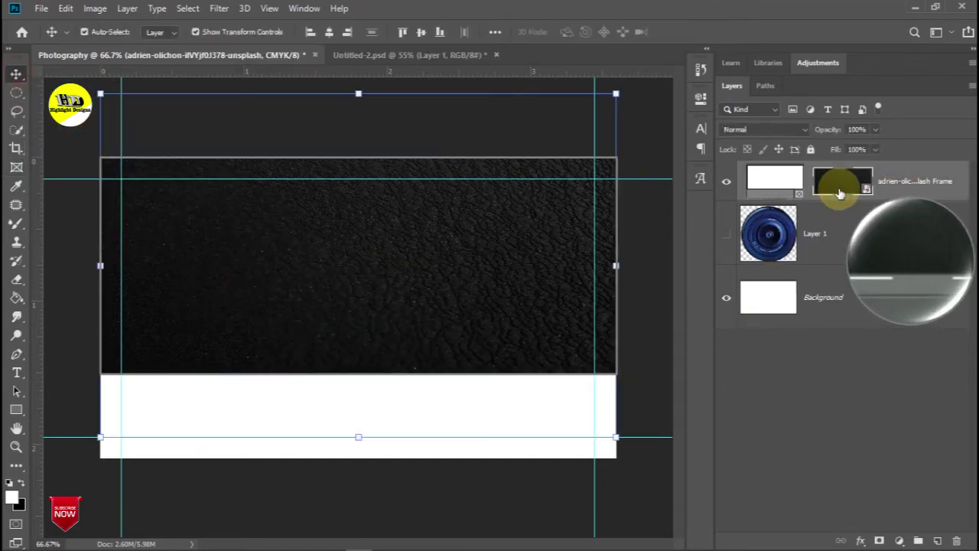
key(ctrl+t)
drag(448, 252, 451, 237)
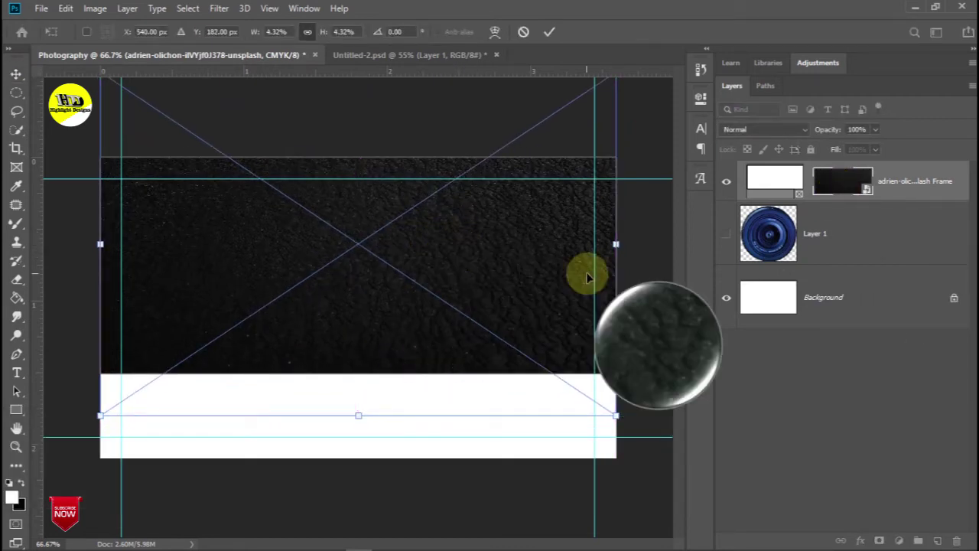
click(16, 74)
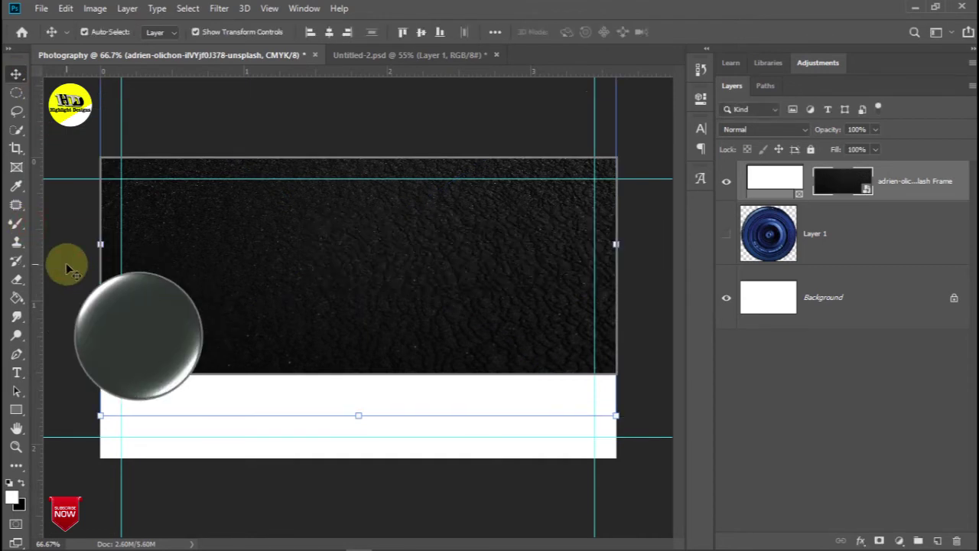
click(49, 239)
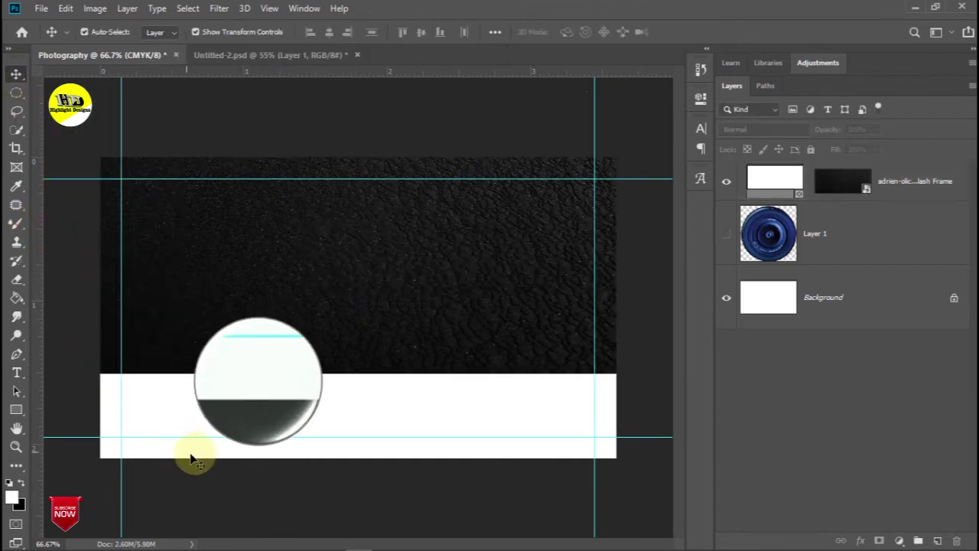
Draw a frame over the card's bottom strip and fill it with the leather texture
click(16, 166)
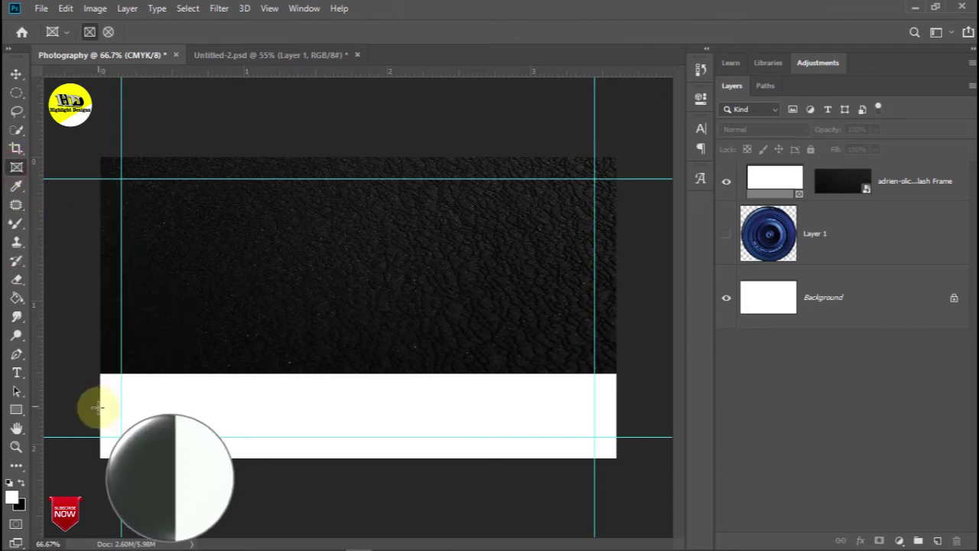
drag(98, 411, 614, 456)
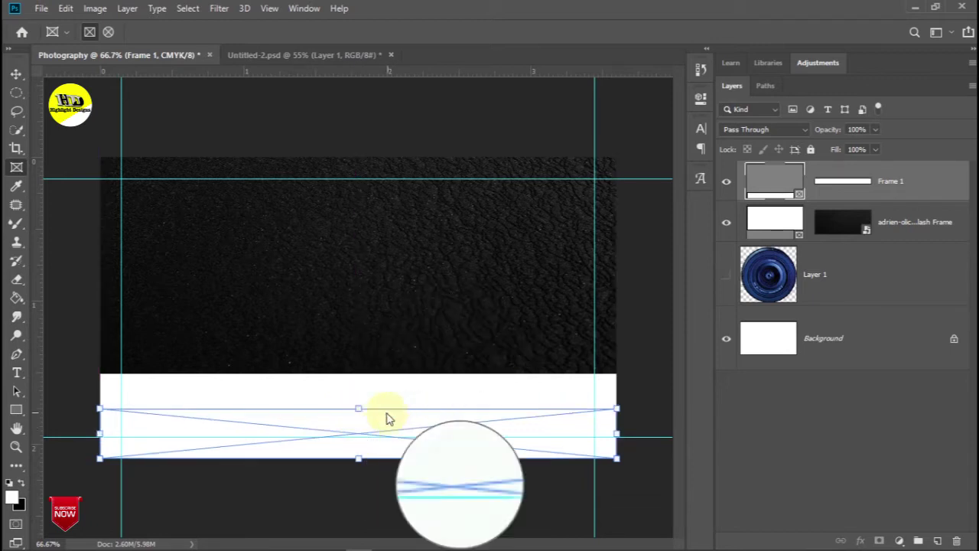
click(573, 538)
drag(232, 188, 358, 433)
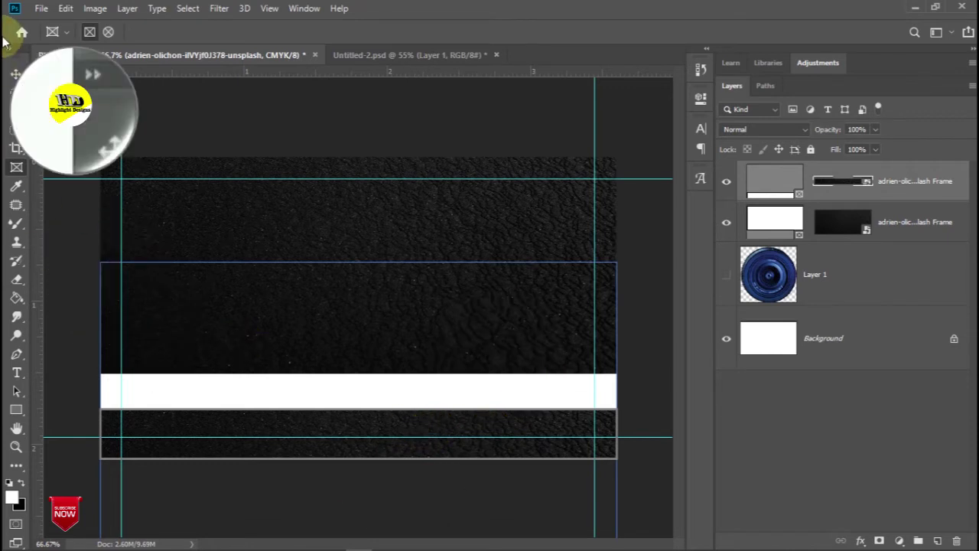
click(16, 74)
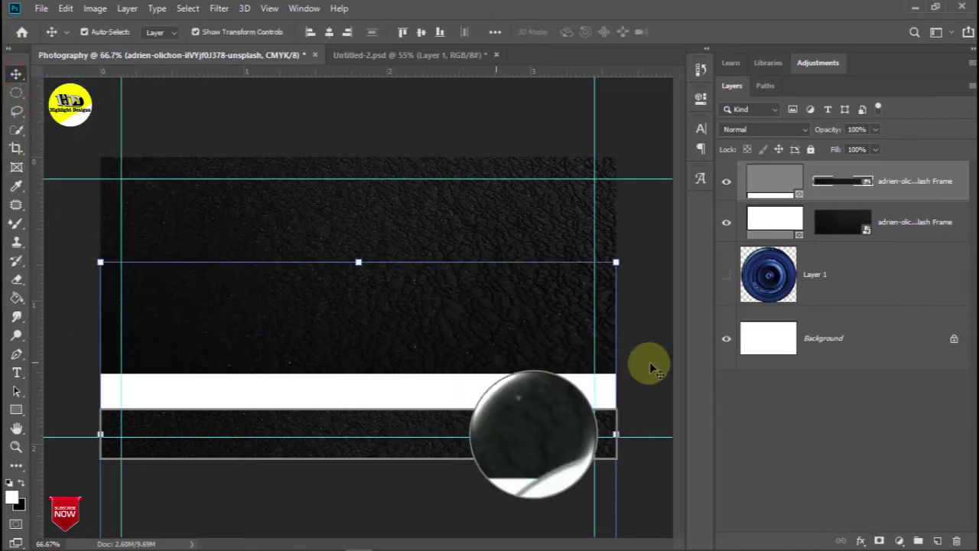
Show the lens layer on top, enlarged to 105.99% and placed left over the white band
click(726, 275)
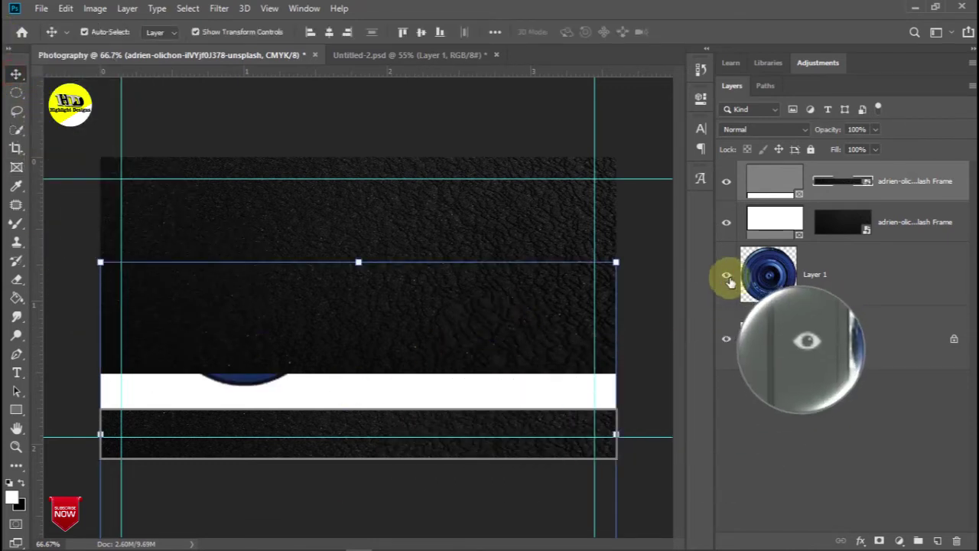
drag(833, 282, 832, 164)
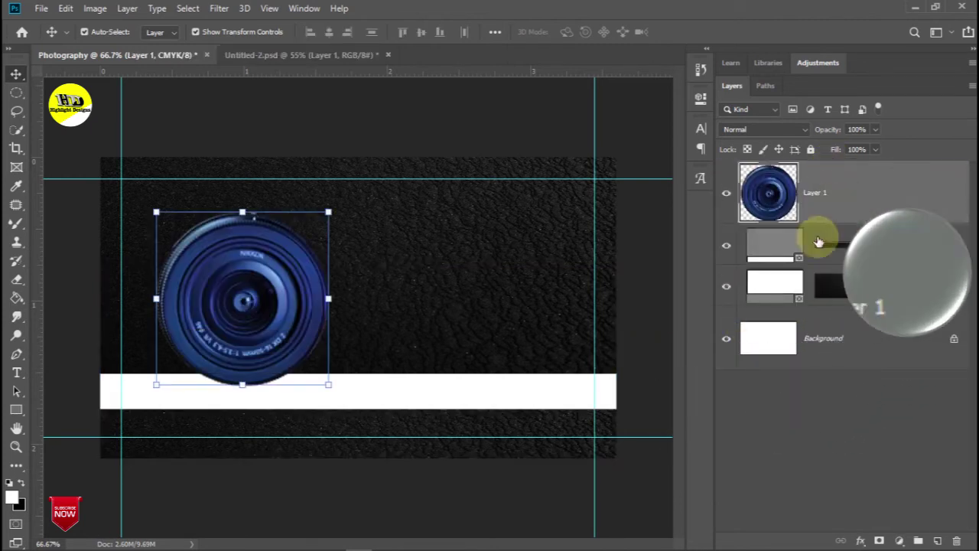
drag(328, 383, 338, 397)
drag(280, 308, 267, 309)
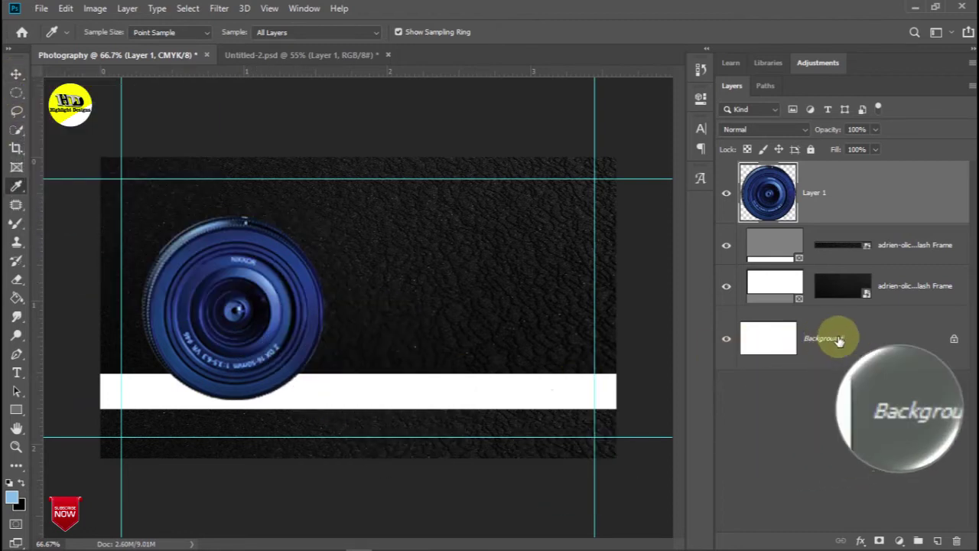
Fill the band with the light blue foreground colour and scale the lens down to 91.24%
click(864, 337)
key(alt+BackSpace)
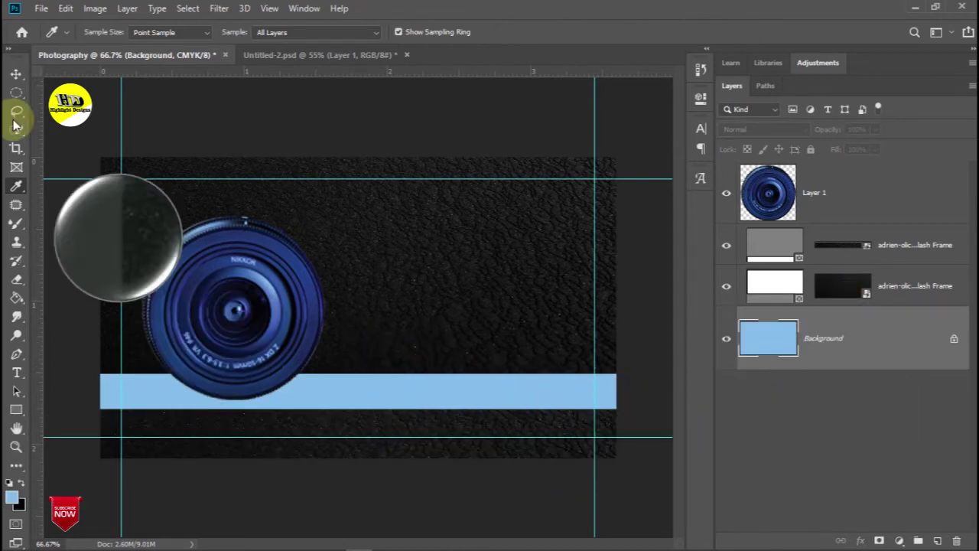
click(222, 265)
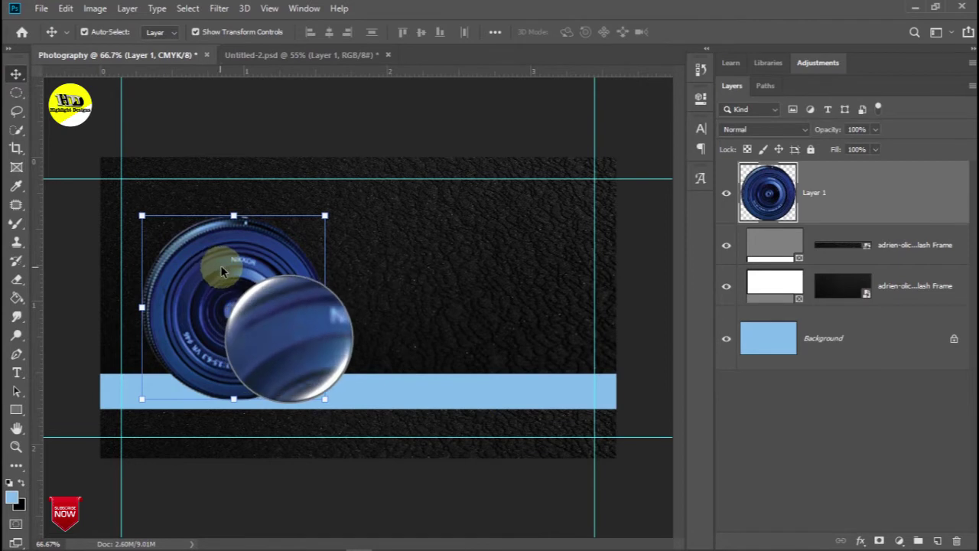
drag(324, 398, 308, 382)
drag(261, 284, 261, 292)
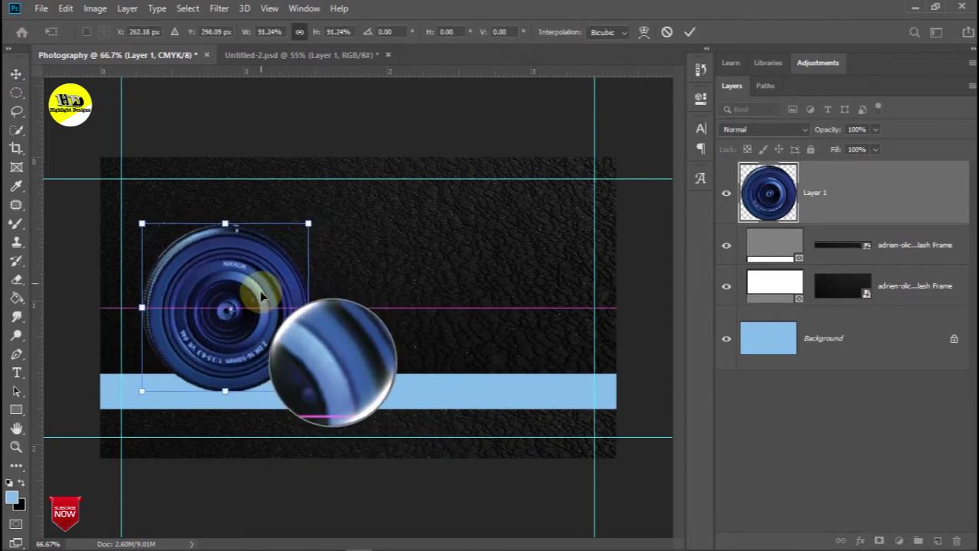
click(699, 127)
click(700, 98)
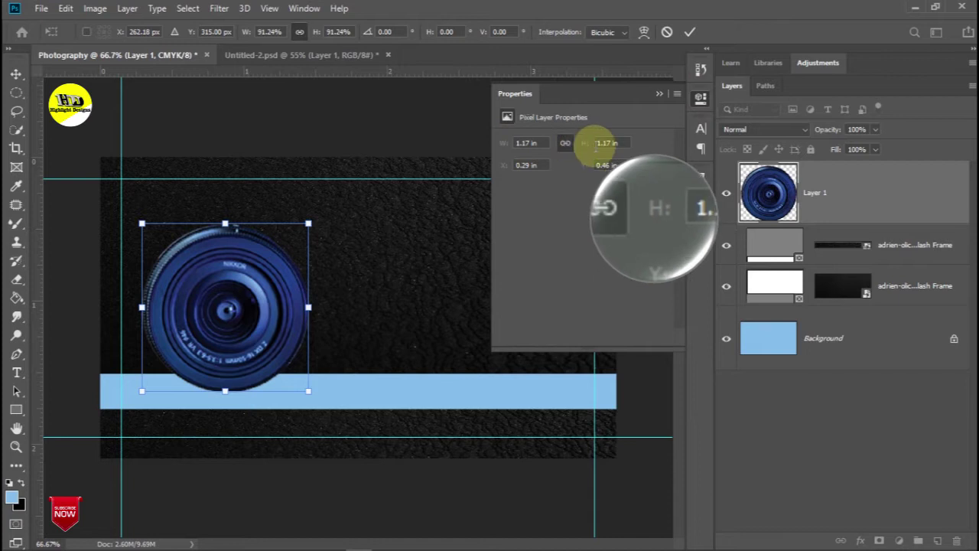
click(659, 93)
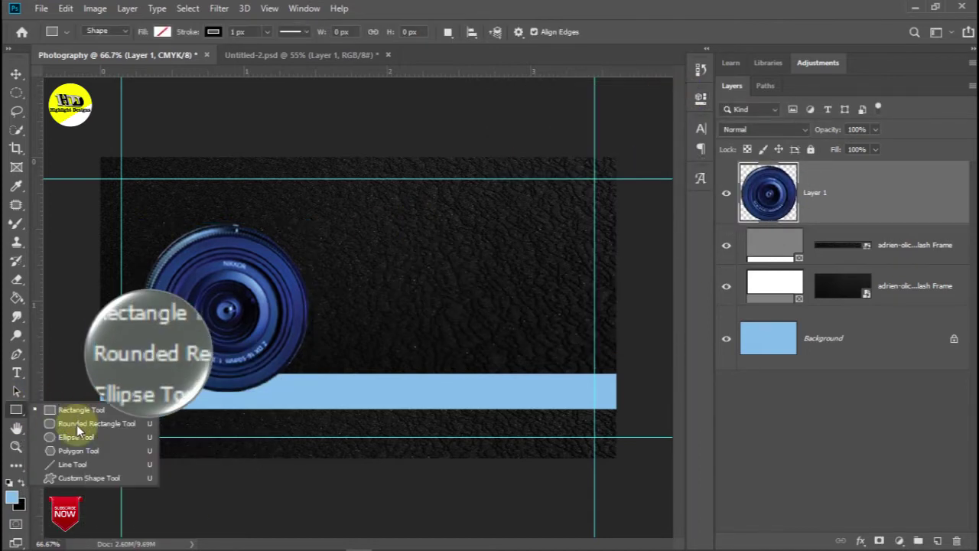
Draw a 351 px (1.17 in) circle with a white outline
click(77, 437)
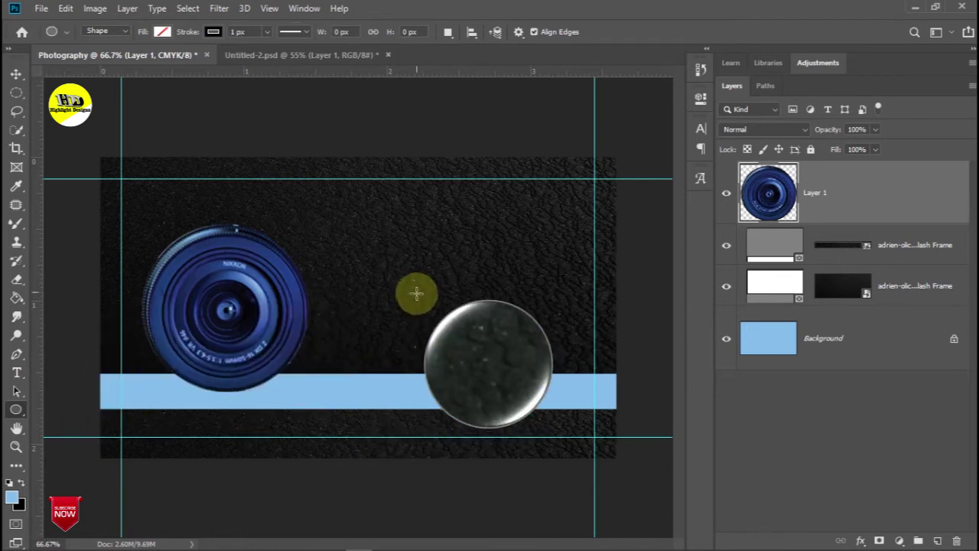
click(380, 389)
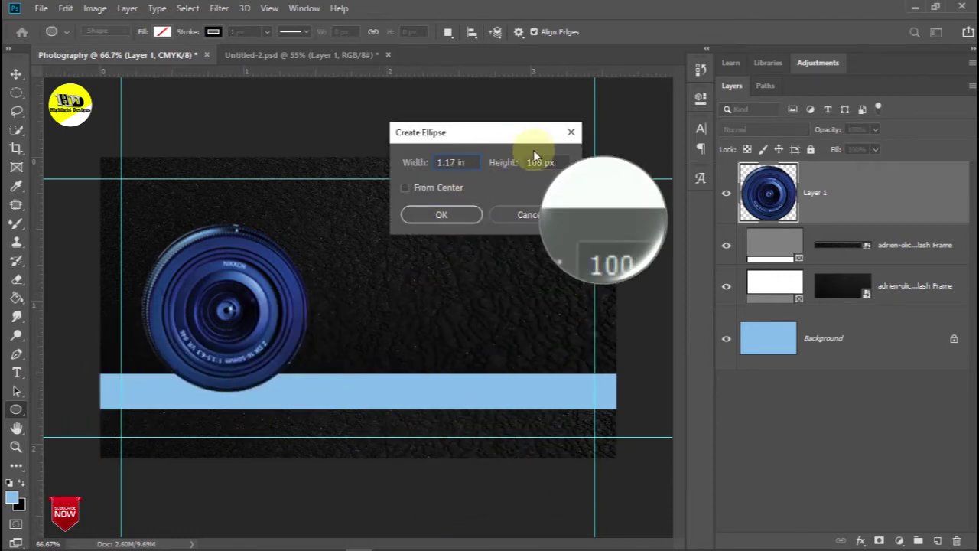
click(561, 156)
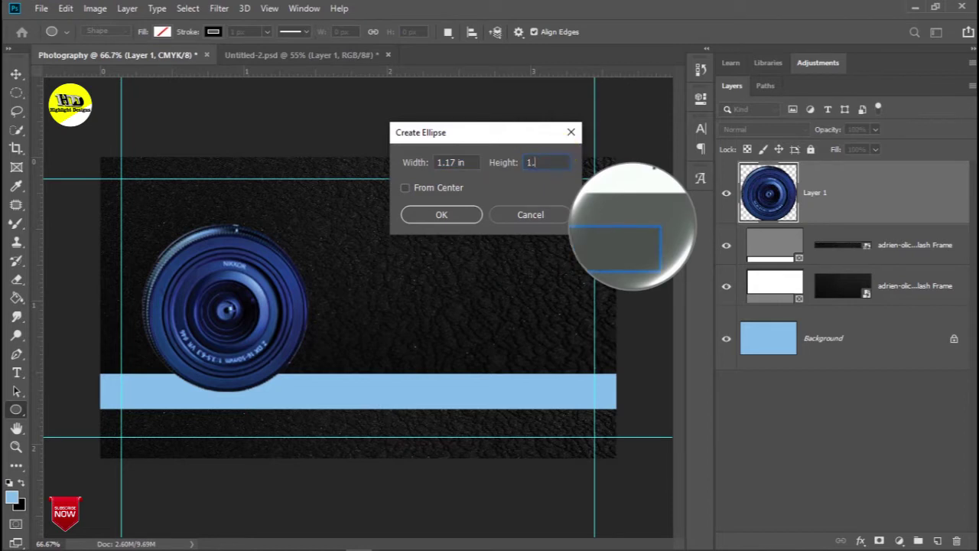
click(442, 214)
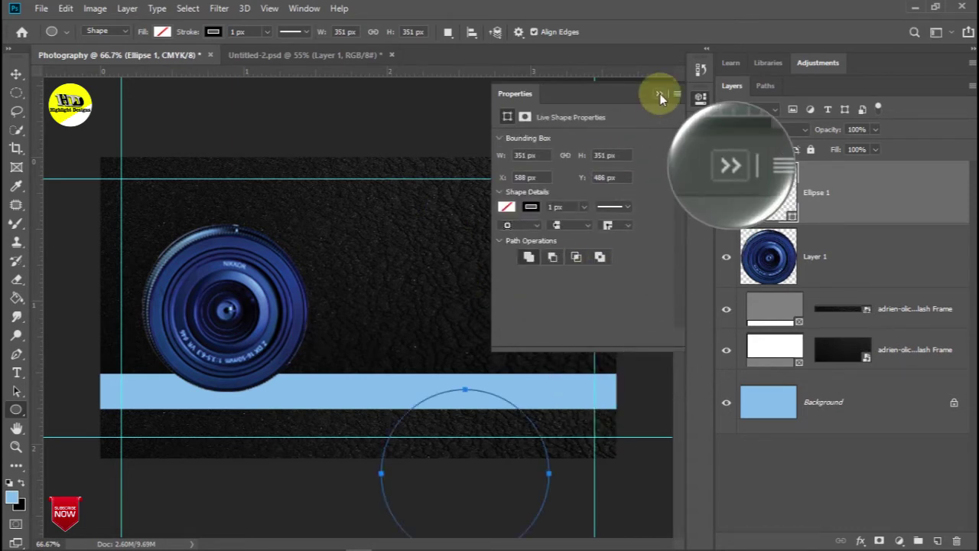
click(531, 206)
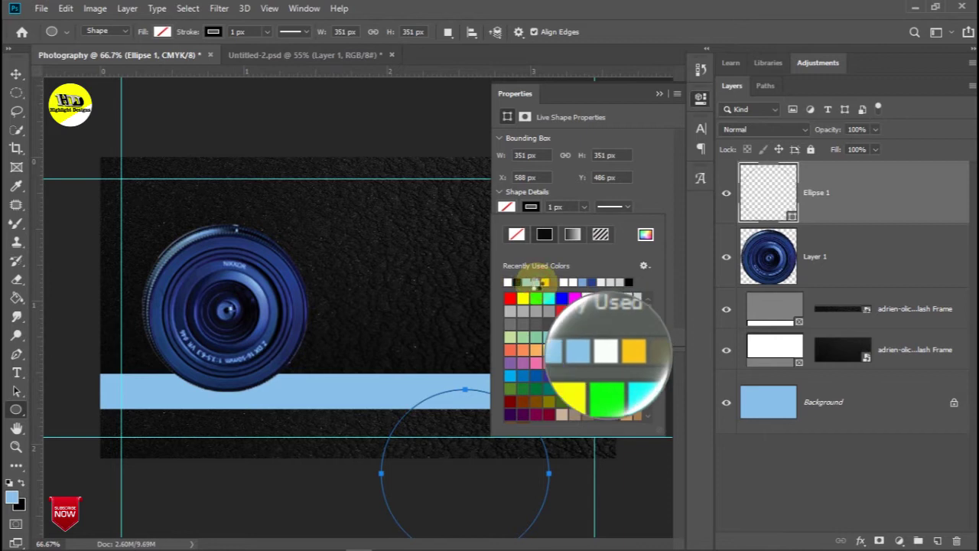
click(658, 93)
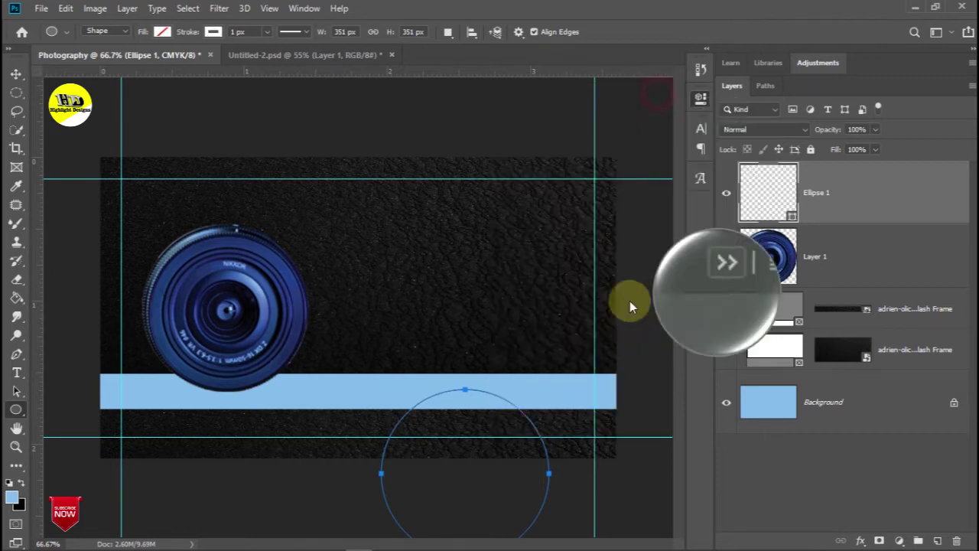
Move the new circle over the camera lens
click(16, 74)
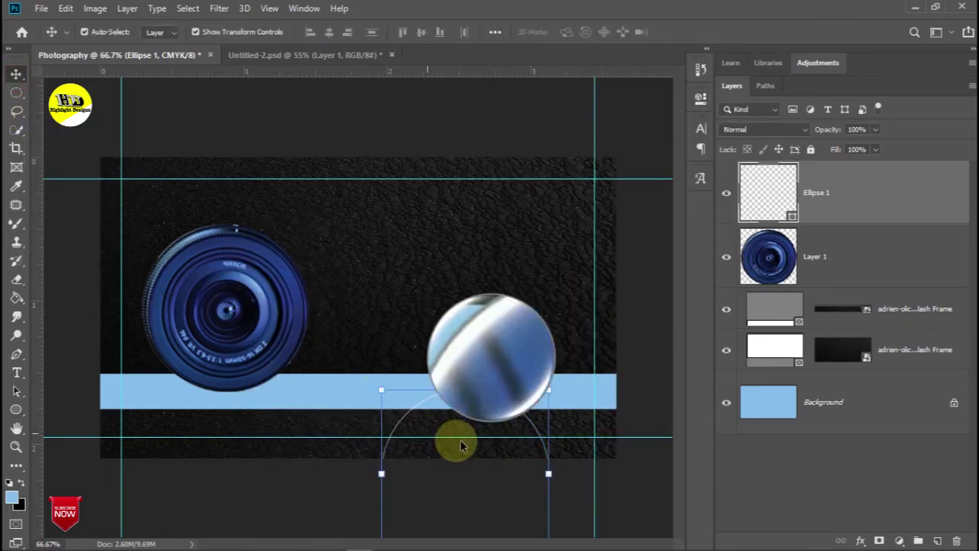
key(ctrl+t)
drag(523, 417, 284, 255)
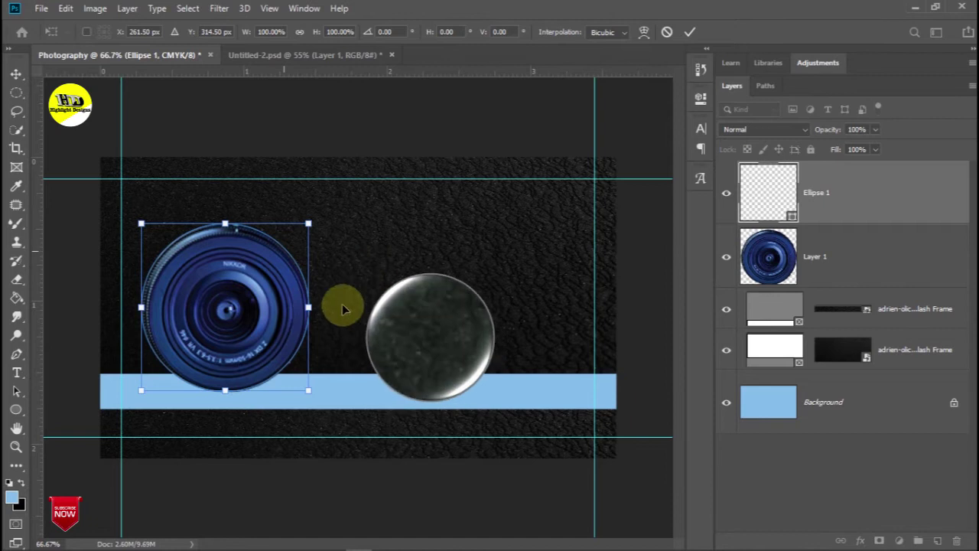
Set the ring's 20 px white stroke to align outside with round caps and corners
click(702, 103)
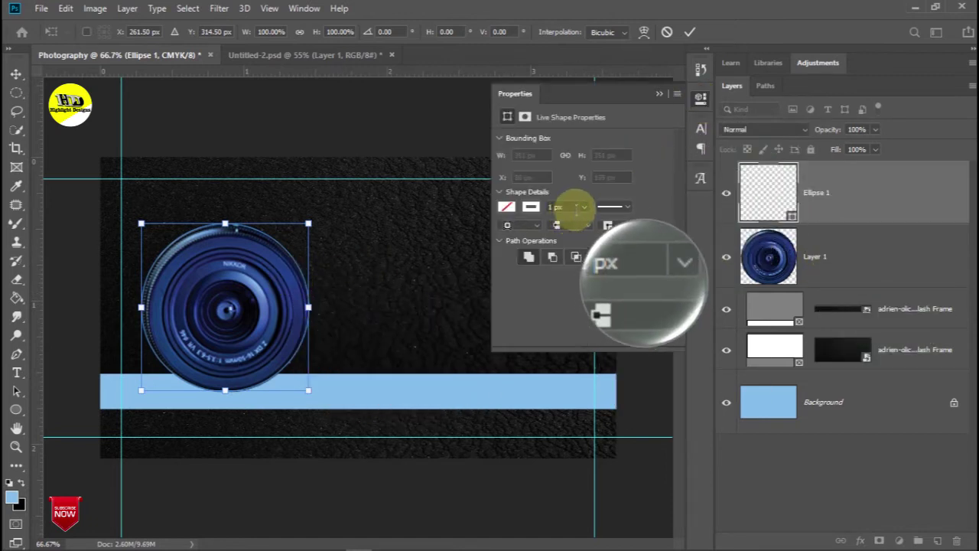
click(554, 207)
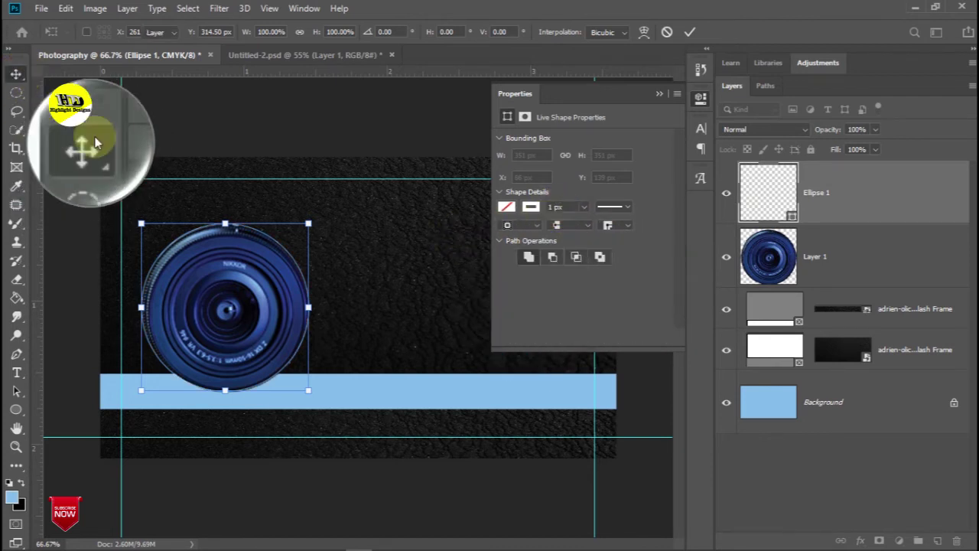
click(564, 207)
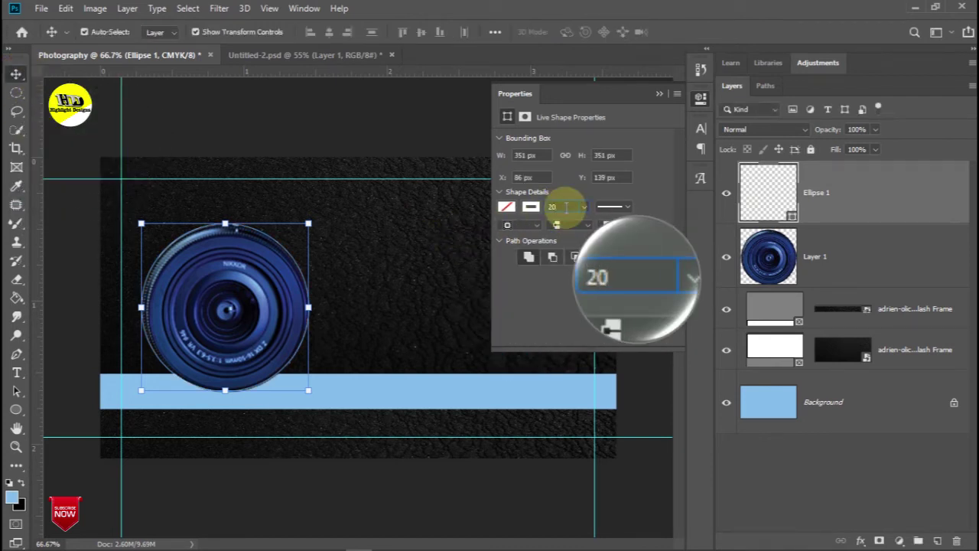
click(584, 226)
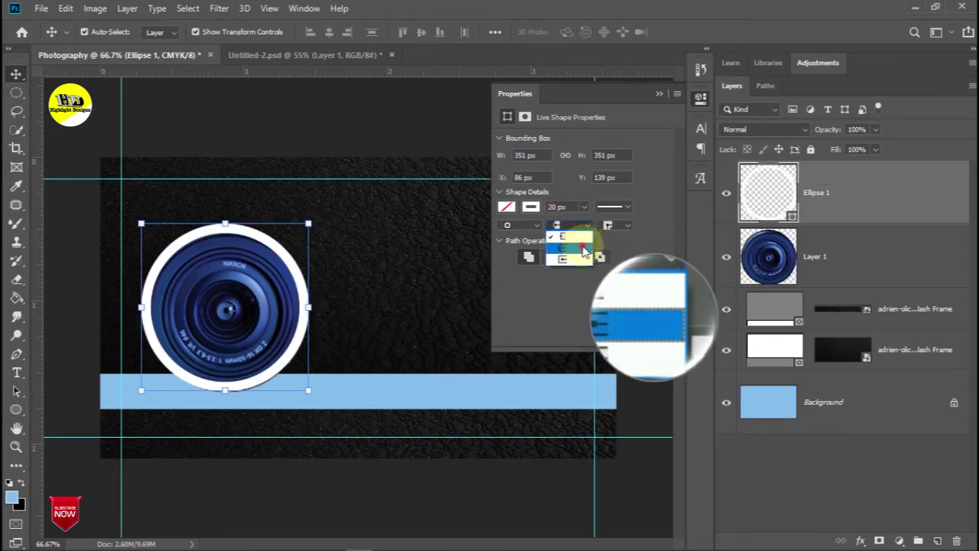
click(625, 243)
click(537, 226)
click(535, 255)
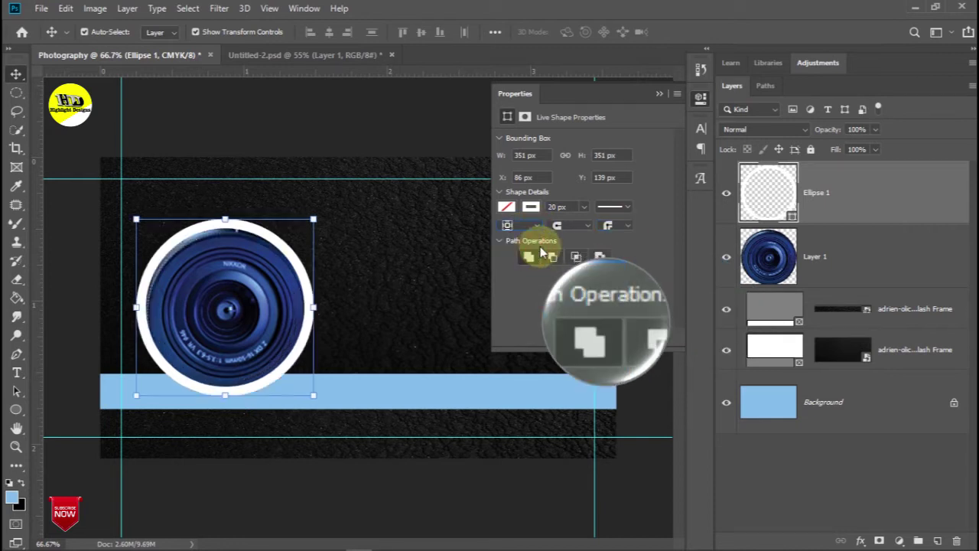
click(539, 227)
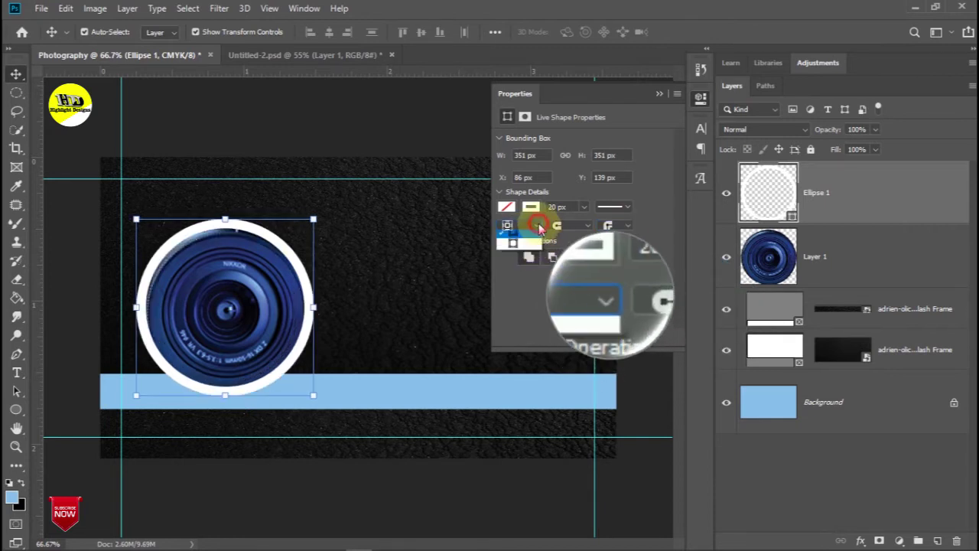
click(536, 257)
click(586, 260)
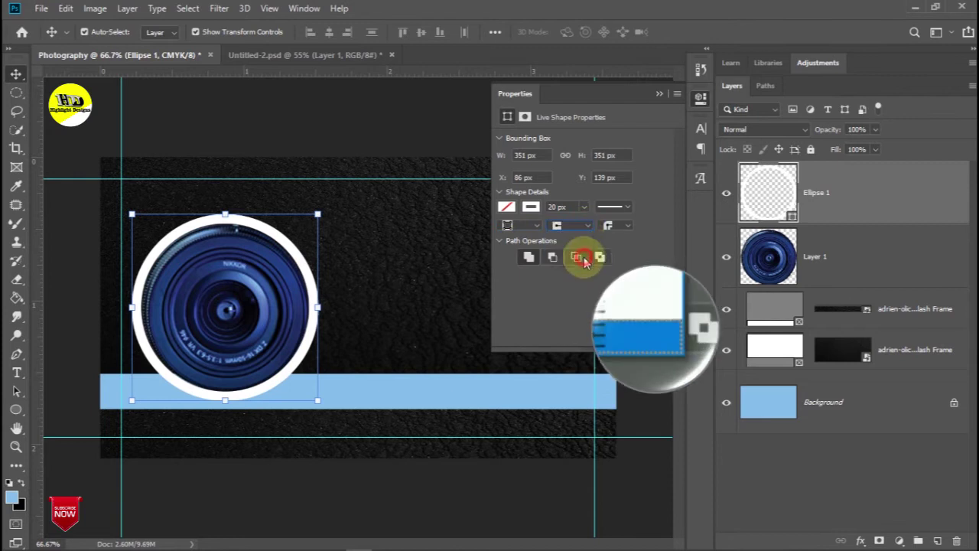
click(629, 224)
click(621, 260)
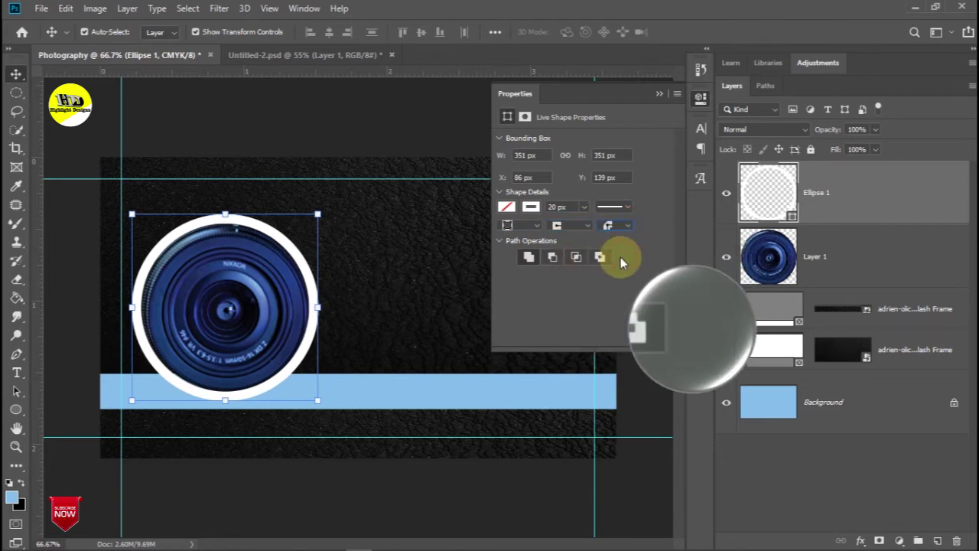
click(659, 96)
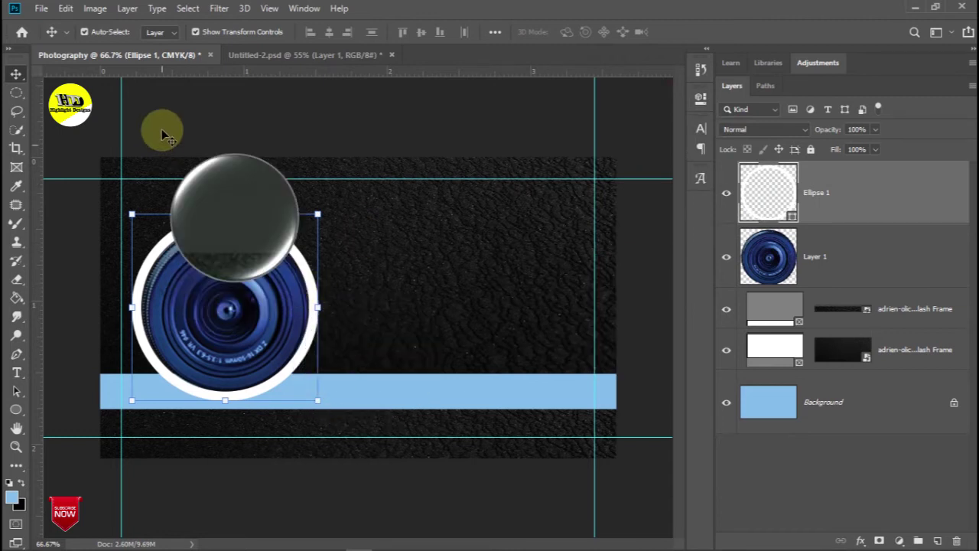
Deselect, then reselect the white ring around the lens
click(162, 139)
click(315, 303)
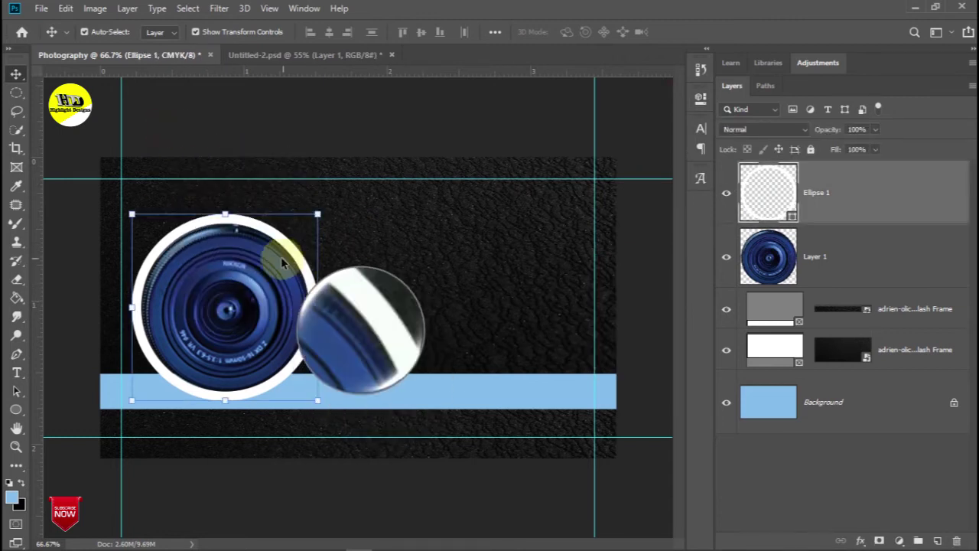
click(15, 409)
Create a second 351 px (1.17 in) circle
click(390, 389)
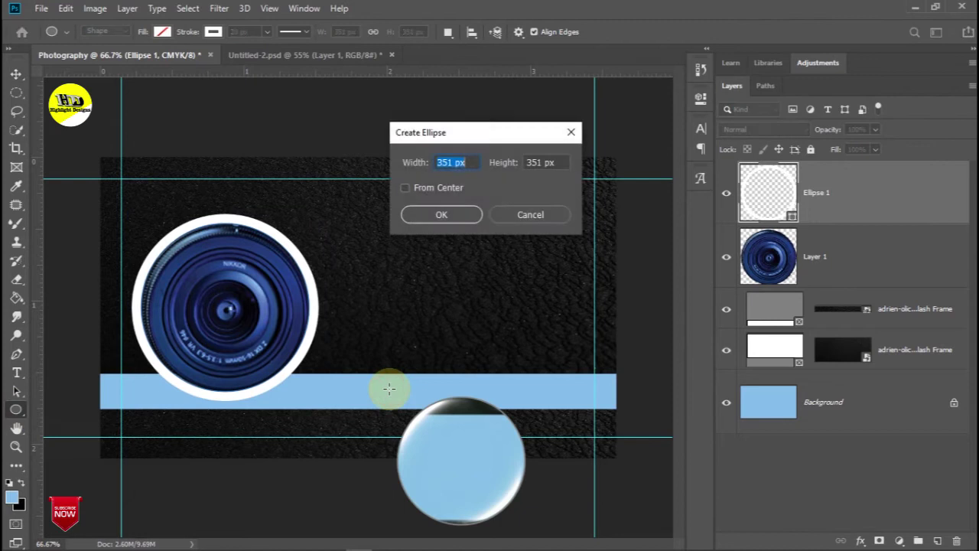
text(1.17 in)
click(556, 163)
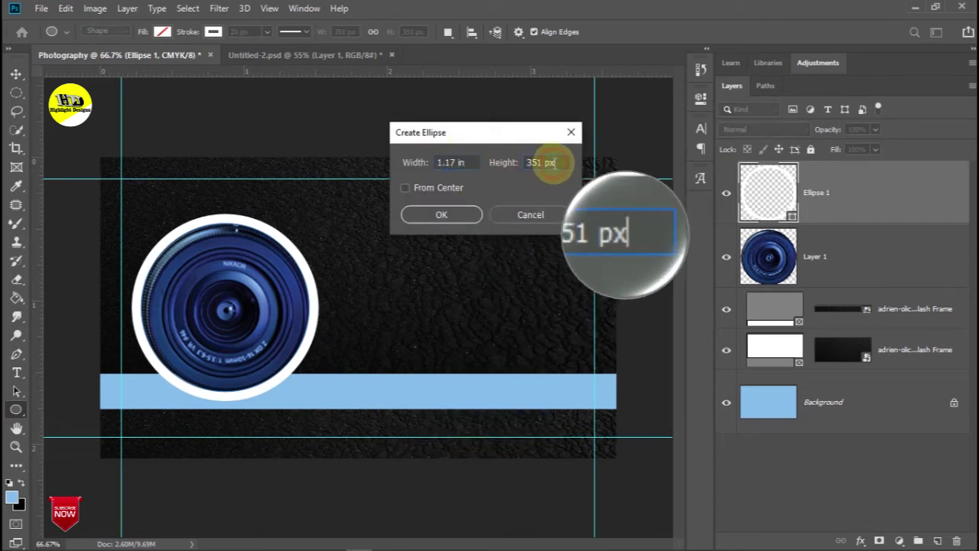
click(459, 214)
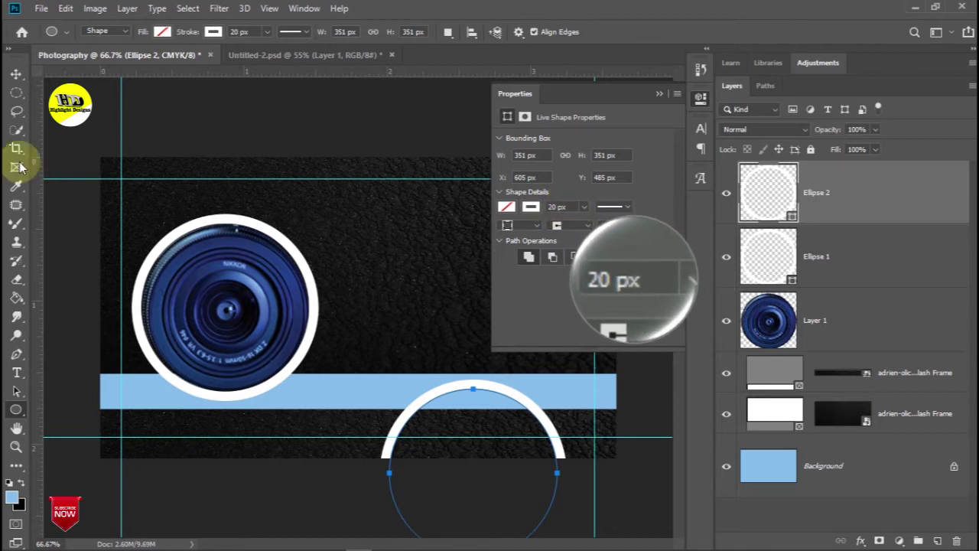
Move the second circle up near the lens
click(16, 74)
key(ctrl+t)
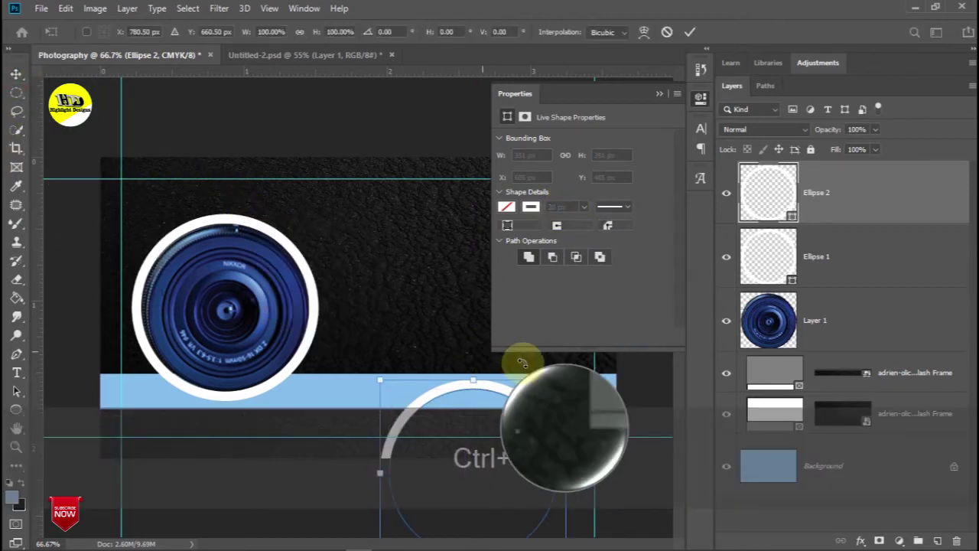
mouse_move(491, 386)
mouse_down()
mouse_move(466, 375)
mouse_move(376, 273)
mouse_up()
click(569, 206)
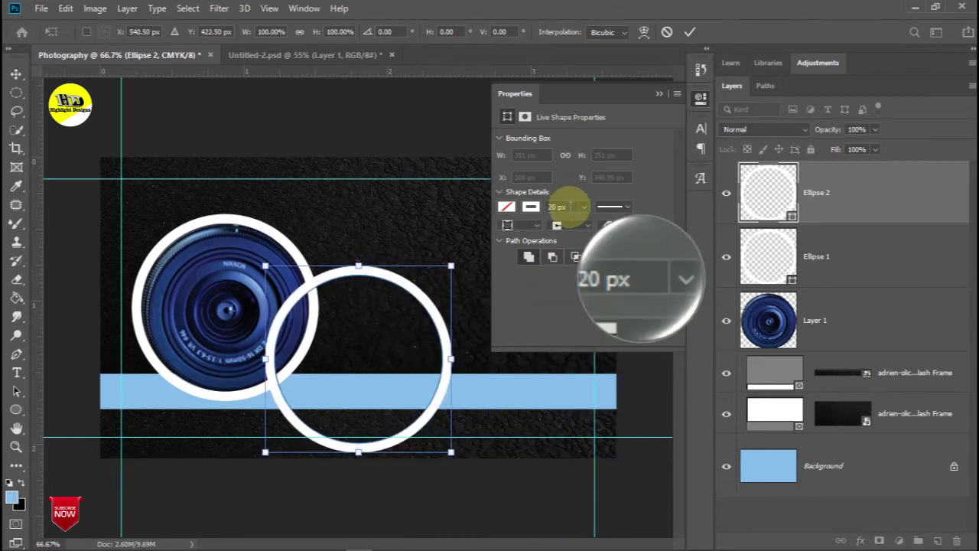
click(16, 73)
Give the second circle a thin 1 px black outline
drag(569, 206, 522, 210)
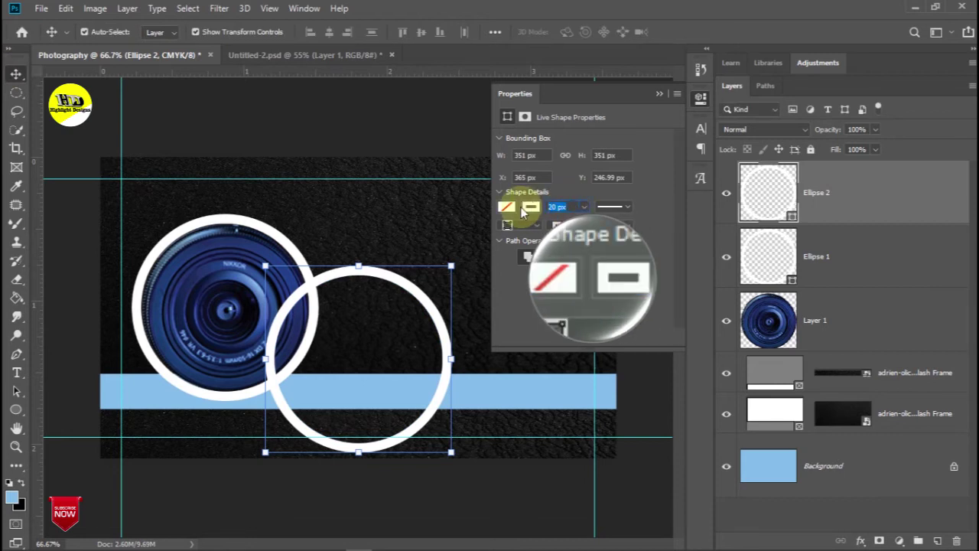
click(530, 209)
click(544, 235)
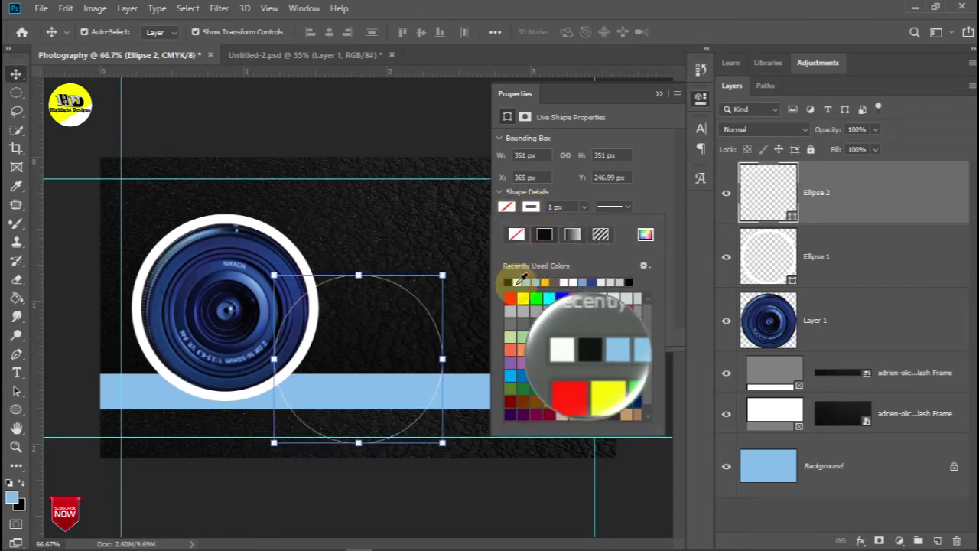
click(518, 282)
click(656, 94)
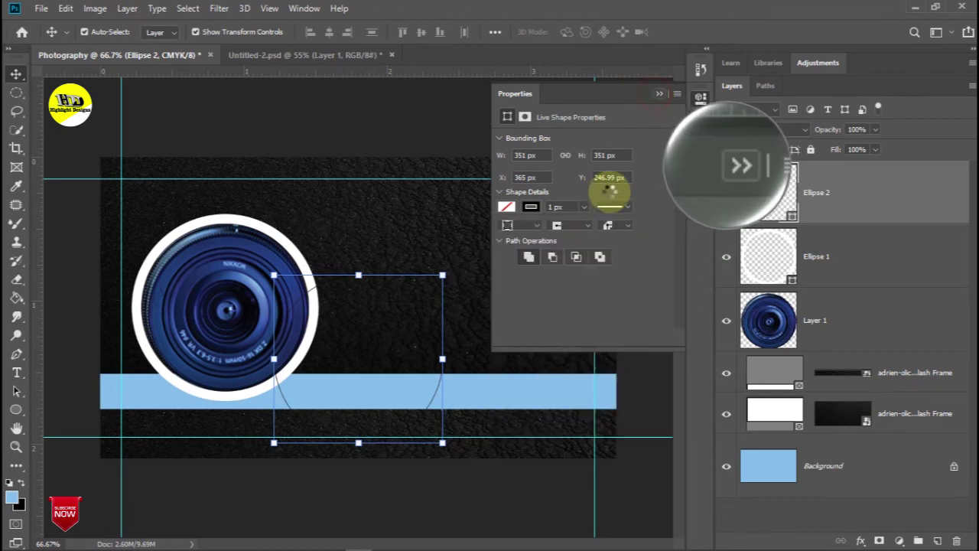
drag(412, 293, 354, 273)
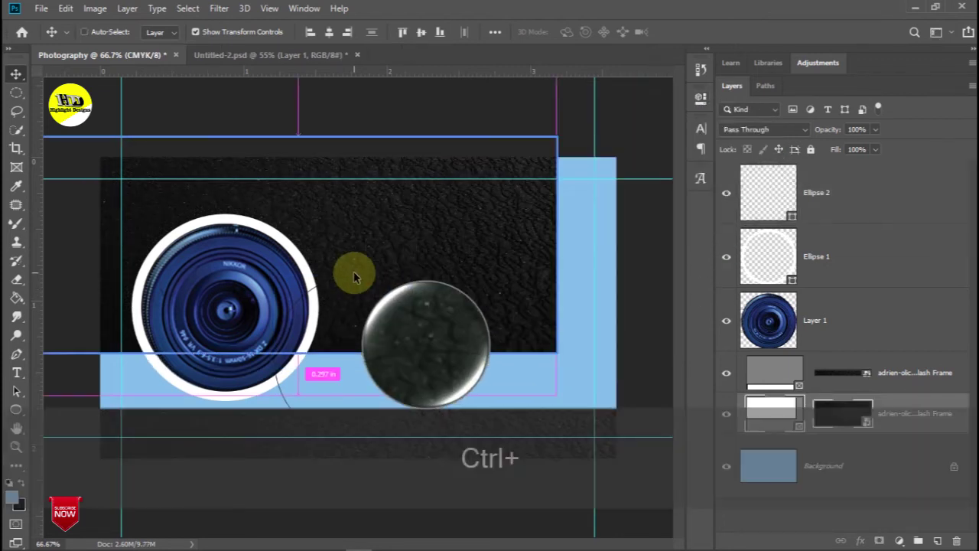
Undo the accidental frame moves and fully lock the leather frame layer
key(ctrl+z)
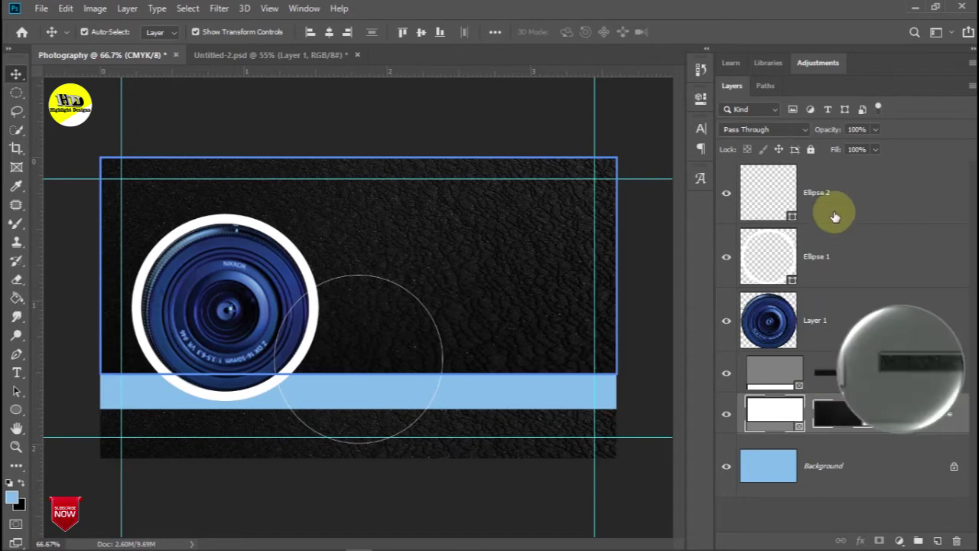
click(832, 191)
drag(406, 293, 317, 263)
key(ctrl+z)
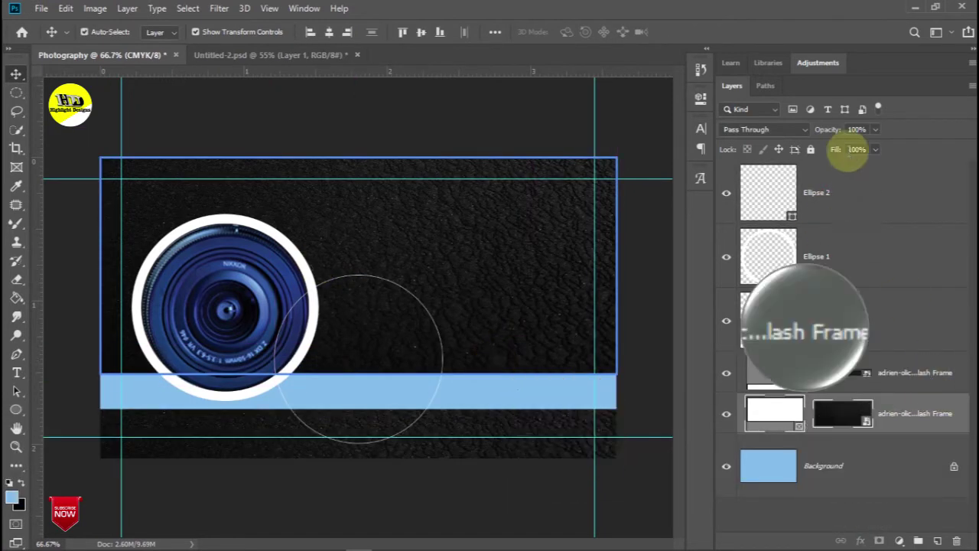
click(813, 149)
click(944, 374)
click(811, 149)
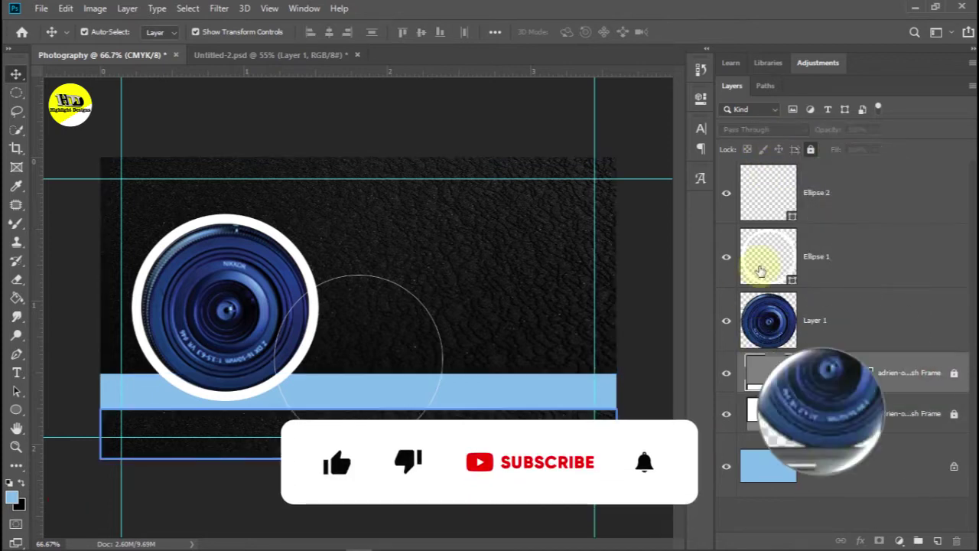
Centre Ellipse 2 over the lens, scaled to about 104.82% to trace the white ring
click(831, 192)
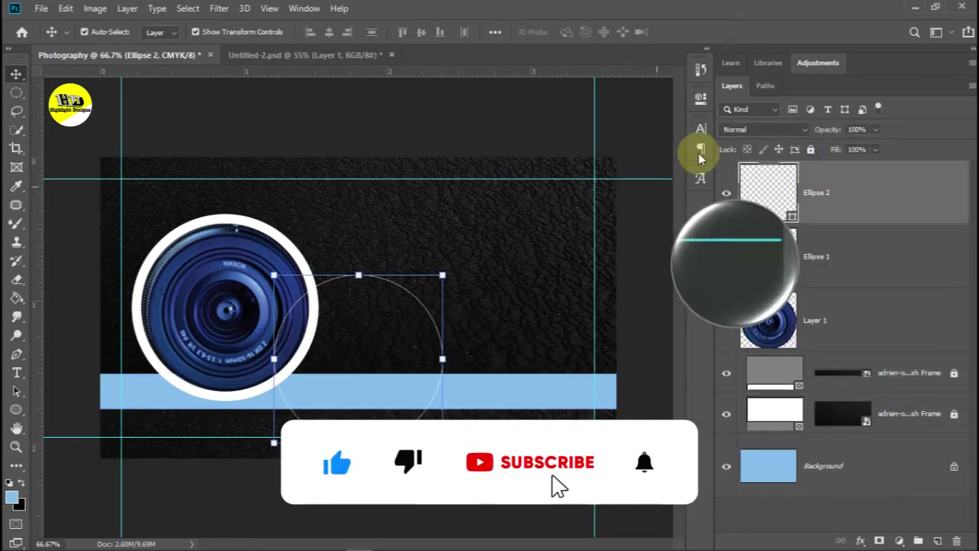
click(701, 98)
click(528, 212)
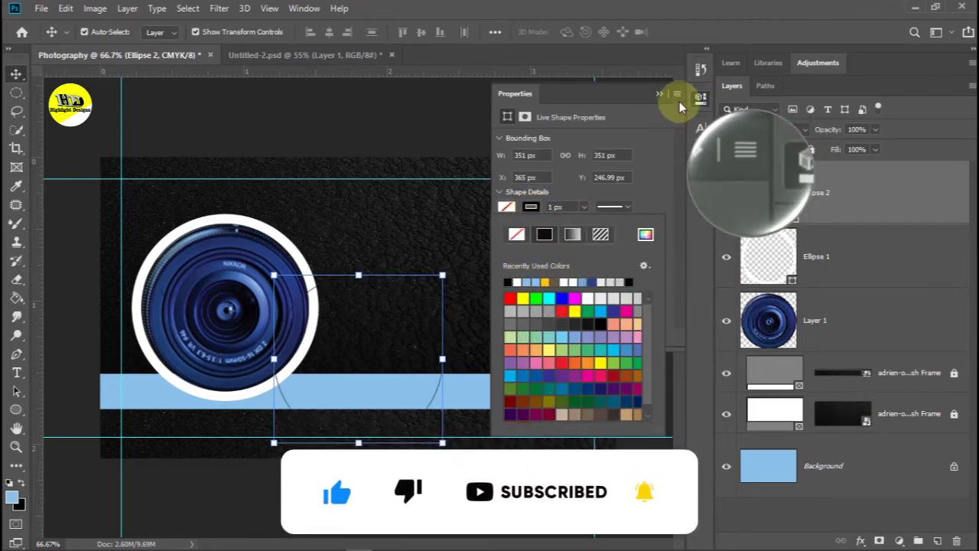
click(660, 94)
mouse_move(438, 340)
mouse_down()
mouse_move(385, 321)
mouse_move(328, 280)
mouse_move(268, 280)
mouse_move(213, 253)
mouse_move(223, 259)
mouse_move(196, 231)
mouse_move(255, 295)
mouse_move(318, 414)
mouse_move(310, 392)
mouse_up()
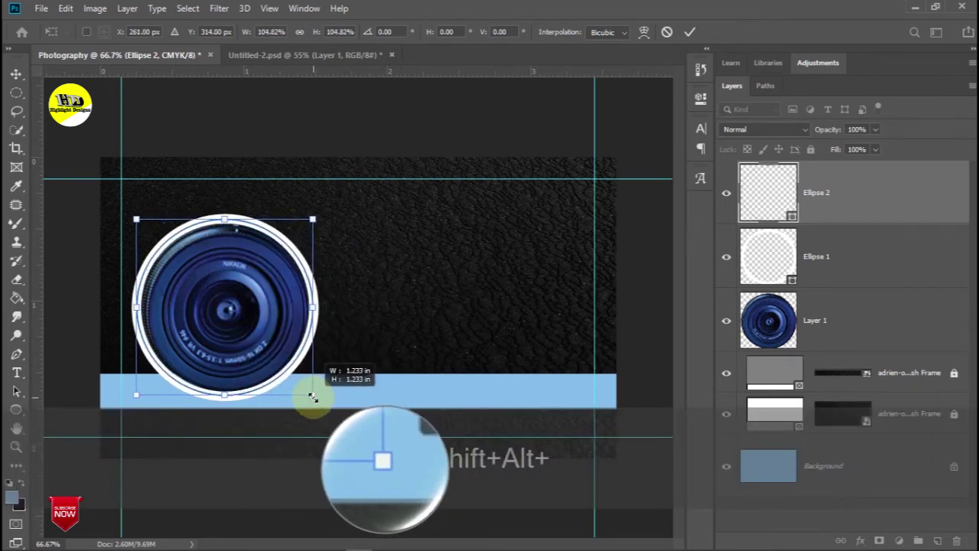
click(273, 110)
click(314, 133)
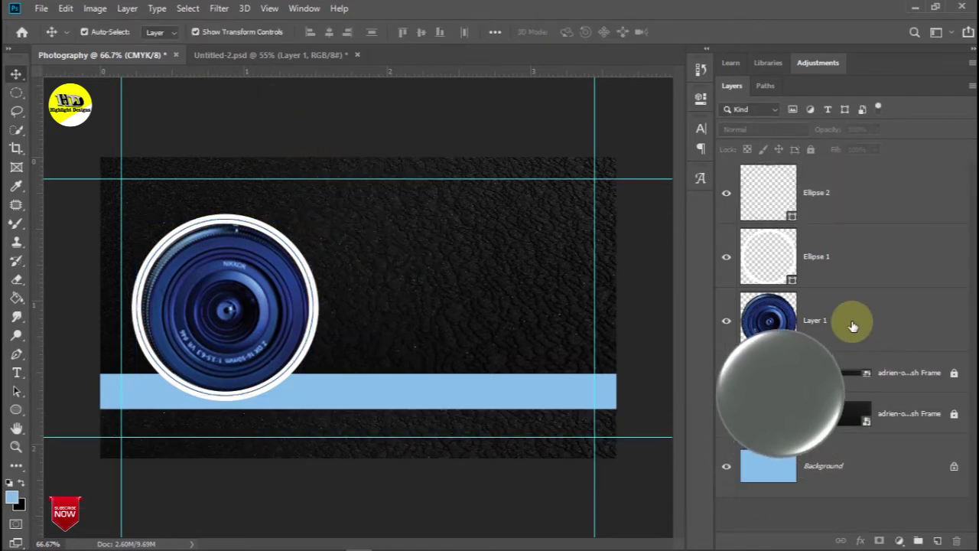
Duplicate the lens layer, shrink the copy to 15.17% and place it top-right
drag(848, 318, 938, 540)
drag(299, 295, 491, 302)
drag(530, 388, 392, 256)
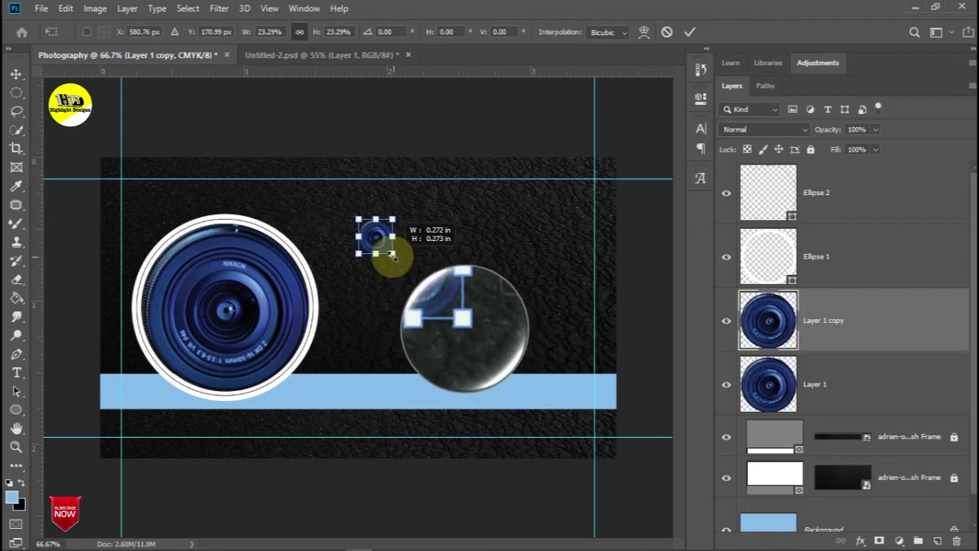
drag(385, 246, 596, 192)
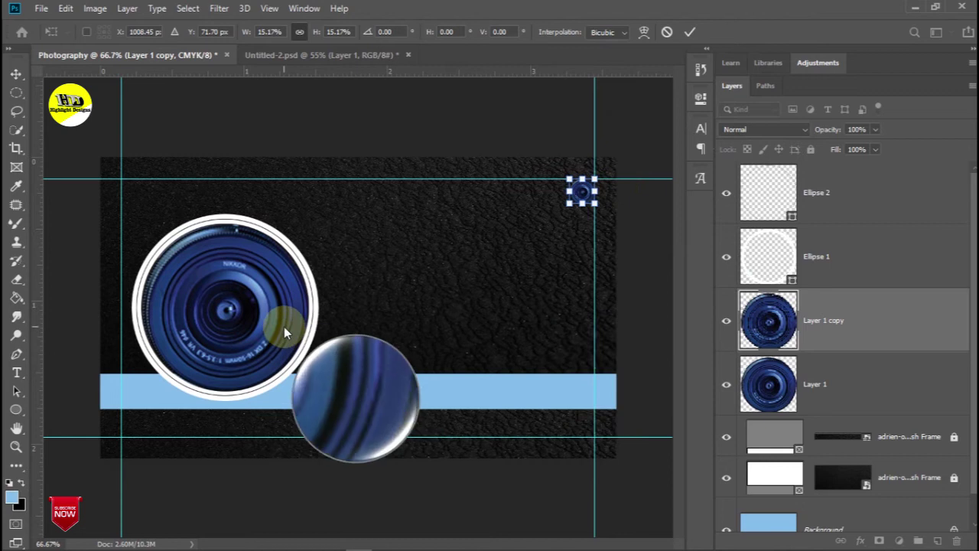
Draw a 104 × 29 px light blue rounded rectangle at the top-left guide corner
right_click(17, 411)
click(58, 424)
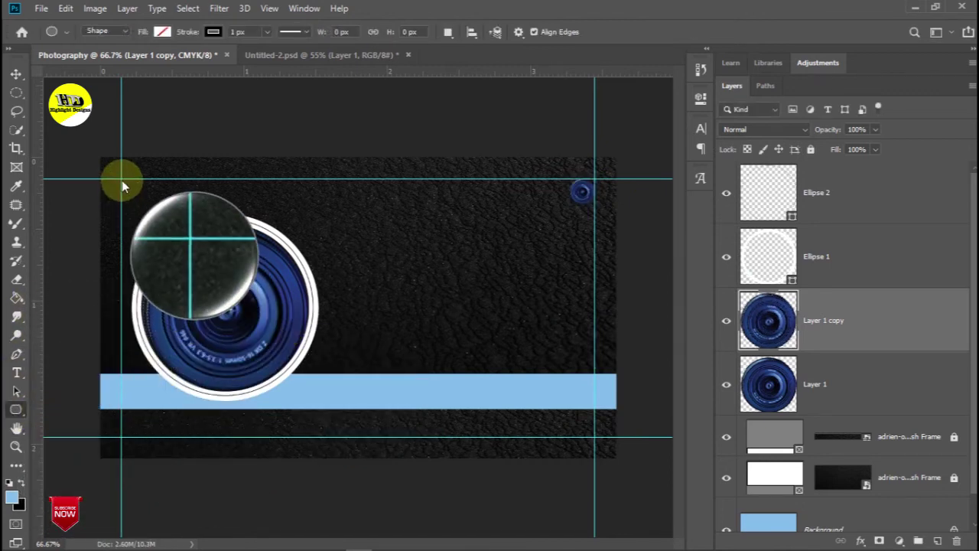
drag(121, 180, 171, 191)
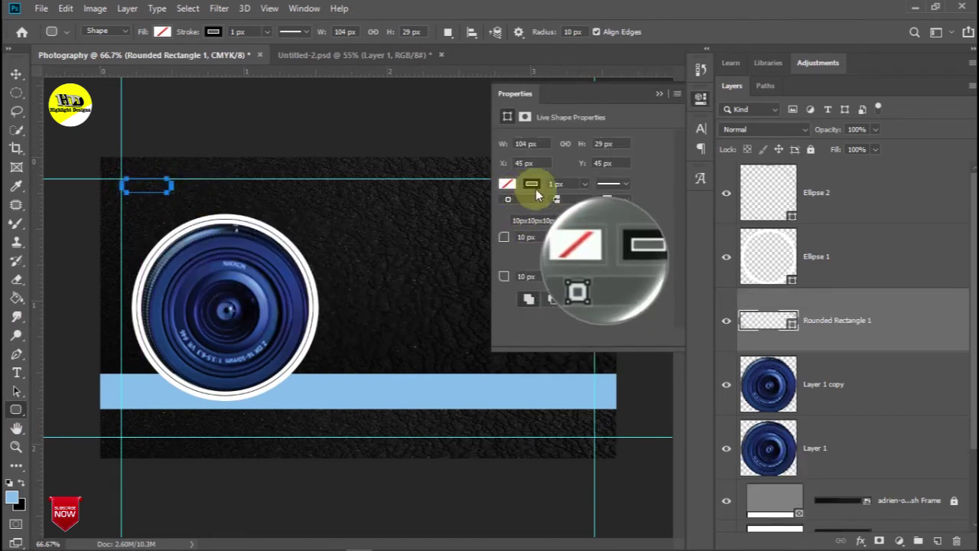
click(532, 184)
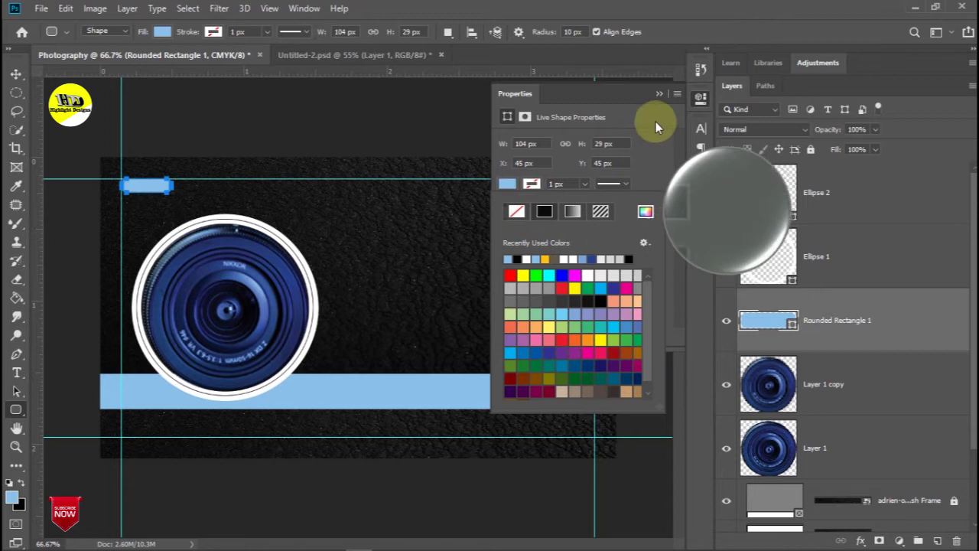
click(658, 93)
click(16, 75)
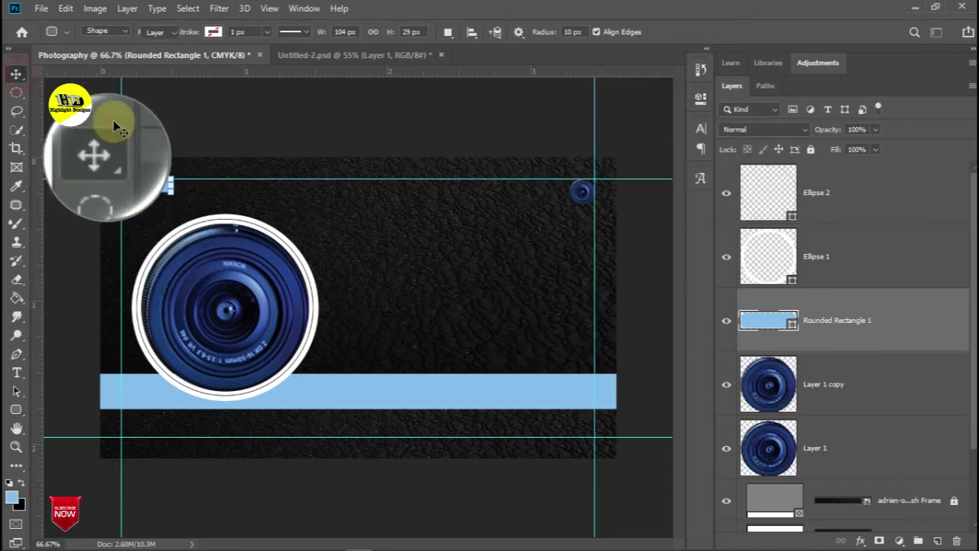
click(216, 134)
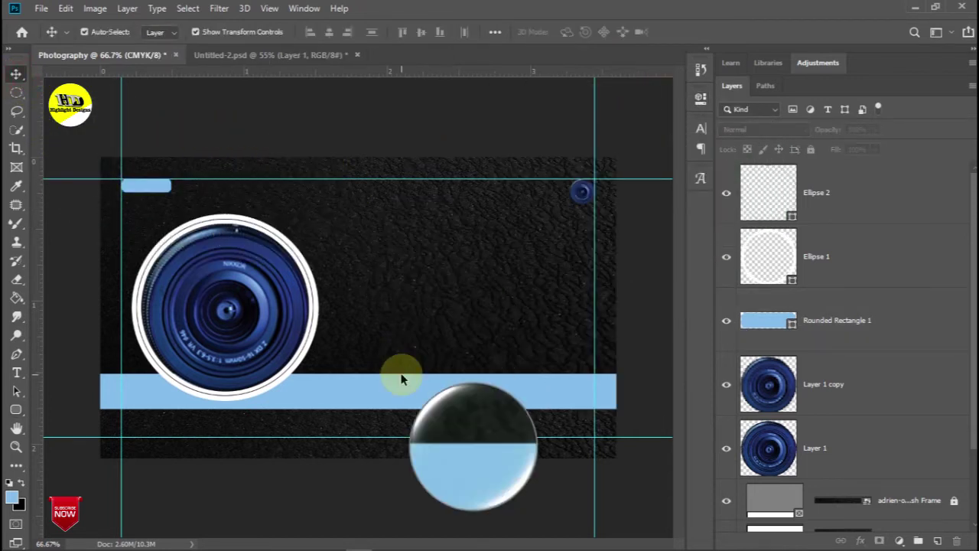
drag(401, 383, 462, 399)
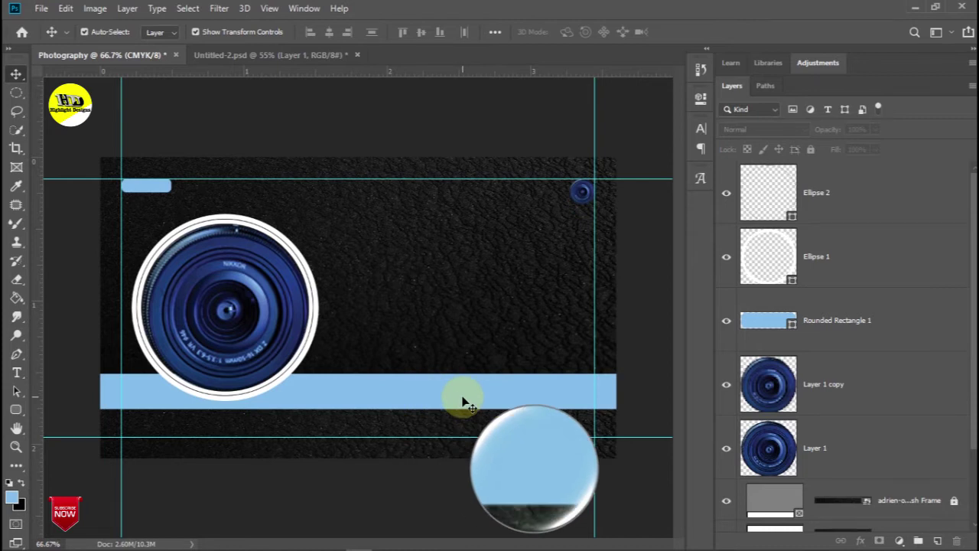
click(17, 373)
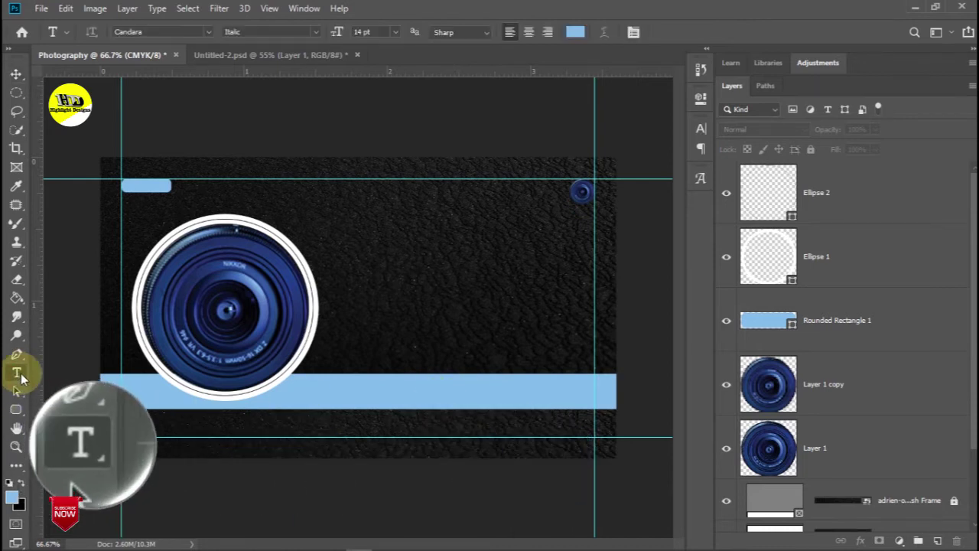
Set the PHOTOGRAPHY STUDIO title in Revolvingdor Regular and slide it to the canvas edge
click(346, 321)
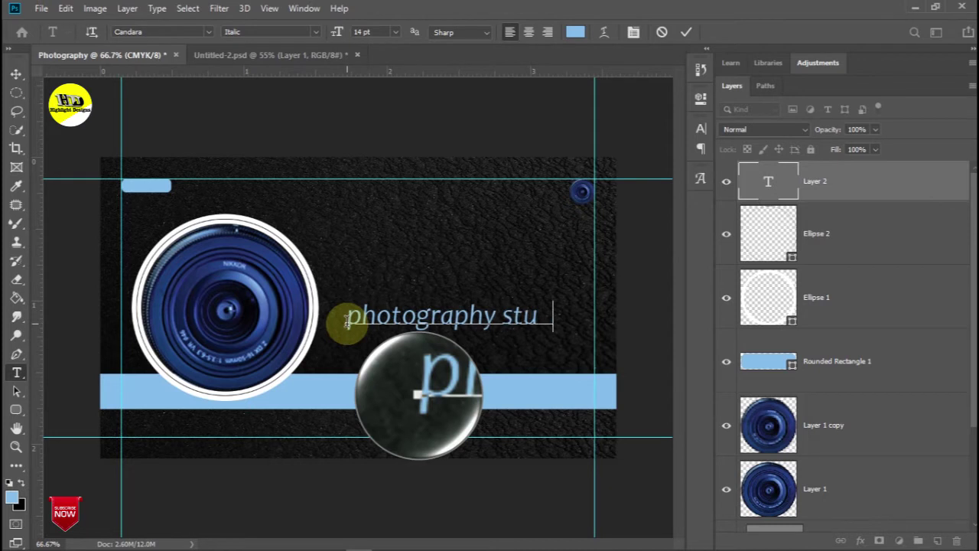
key(ctrl+a)
click(209, 32)
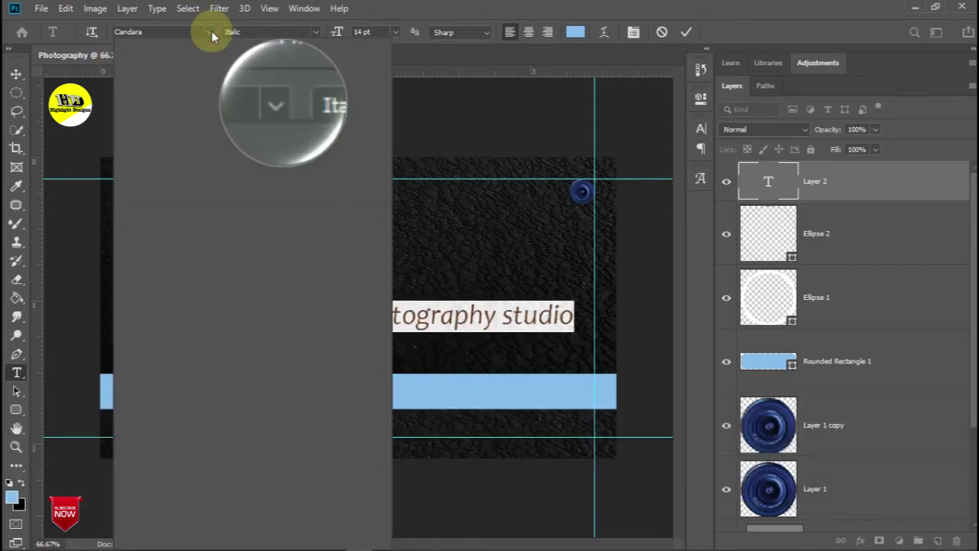
click(273, 103)
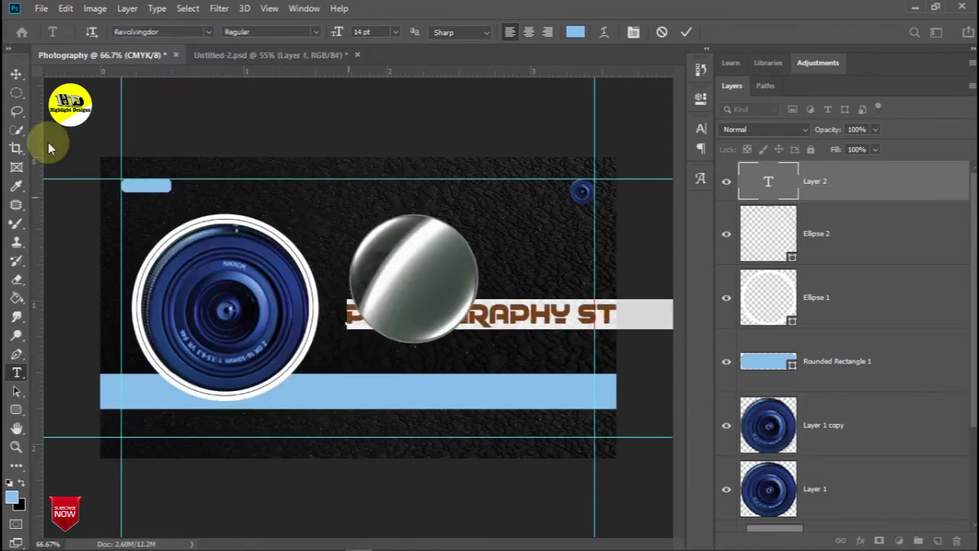
click(16, 74)
drag(487, 317, 425, 315)
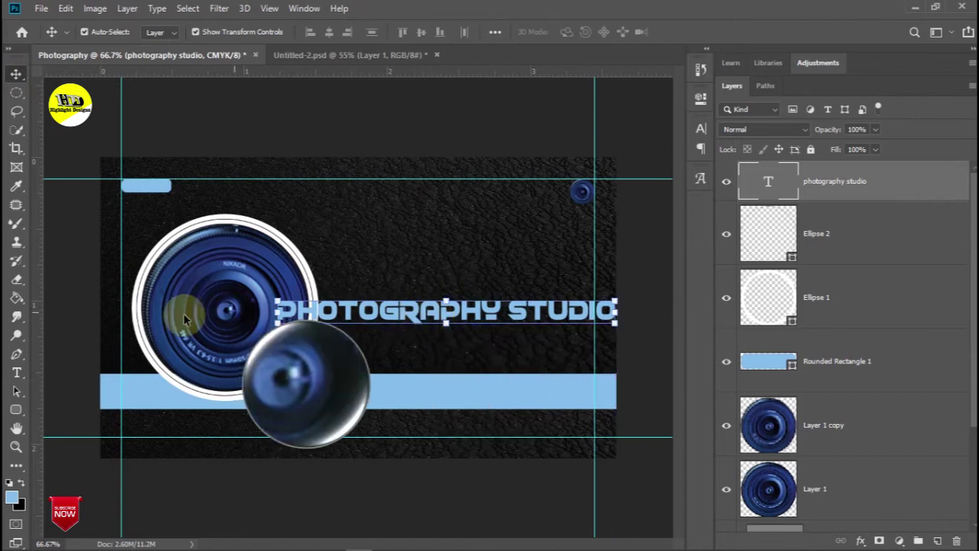
Sample a dark colour from the lens and fill the title text with it
click(16, 186)
click(279, 285)
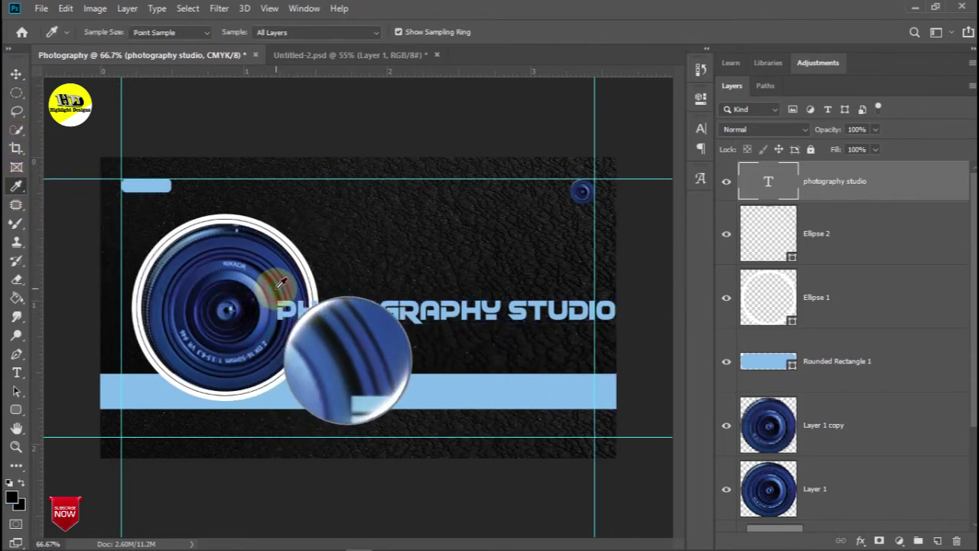
click(15, 74)
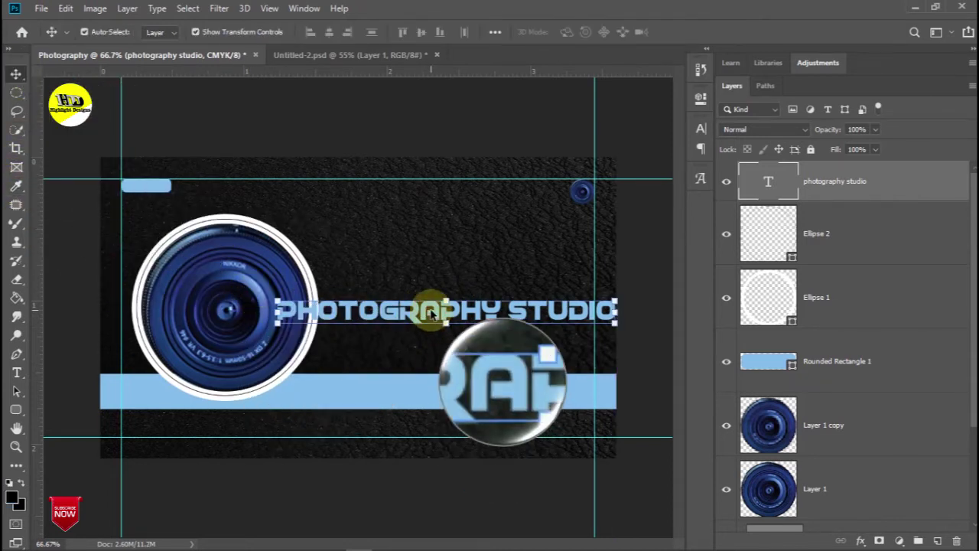
click(429, 310)
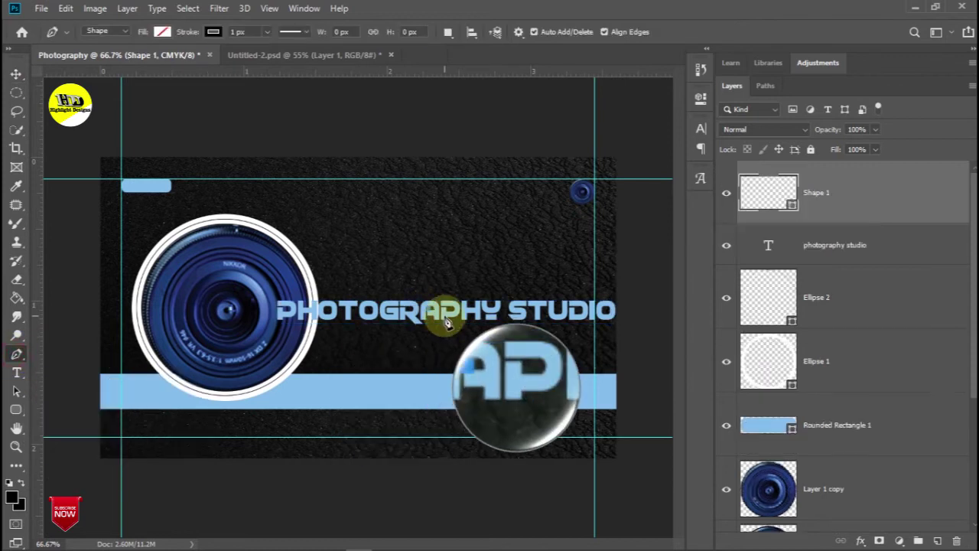
click(16, 373)
key(ctrl+z)
double_click(468, 315)
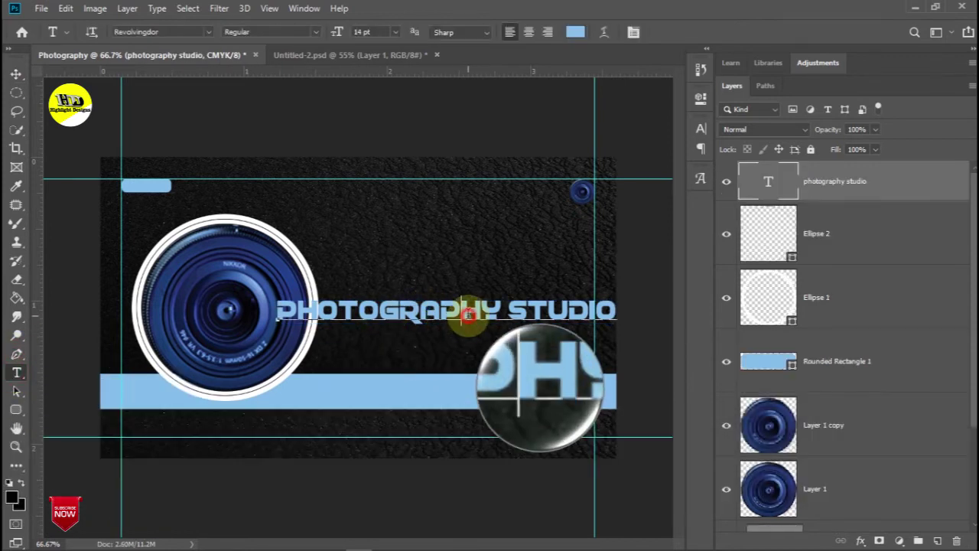
key(ctrl+a)
key(alt+Delete)
click(15, 74)
Move the title onto the blue bar, scale it to about 87%, and duplicate the layer
drag(497, 312, 474, 392)
drag(255, 378, 300, 389)
drag(479, 395, 478, 395)
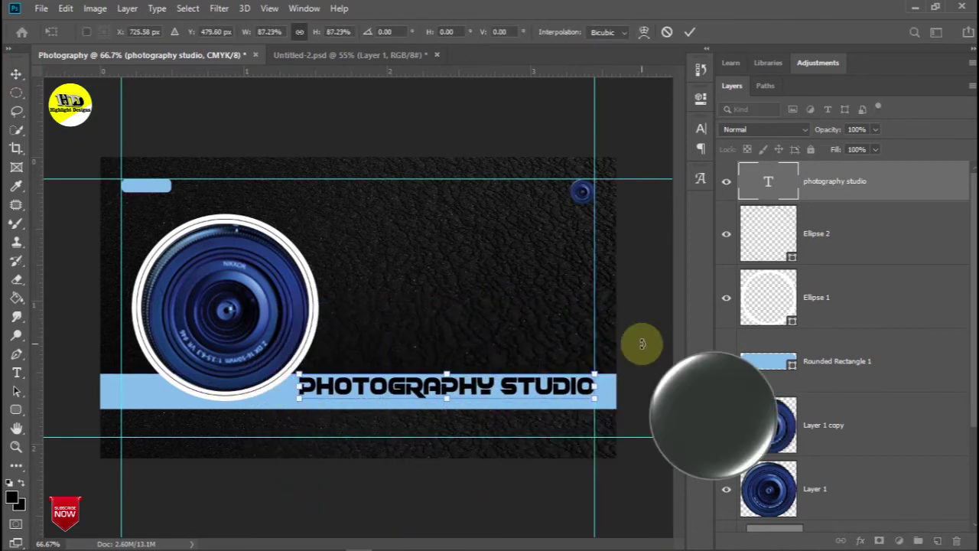
drag(863, 186, 938, 538)
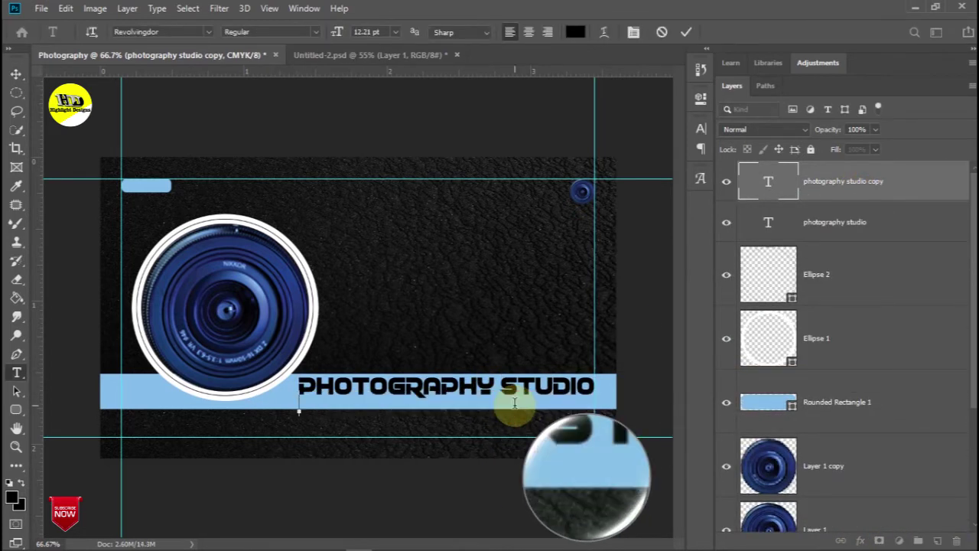
Set the copied 'creative designer' line in Candara Light Italic
triple_click(438, 407)
click(210, 33)
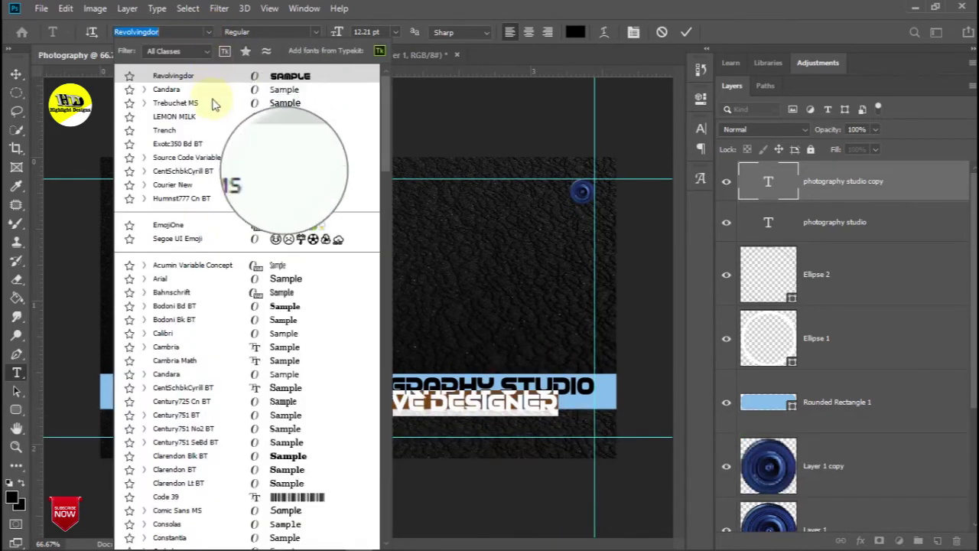
click(144, 90)
click(269, 144)
click(16, 74)
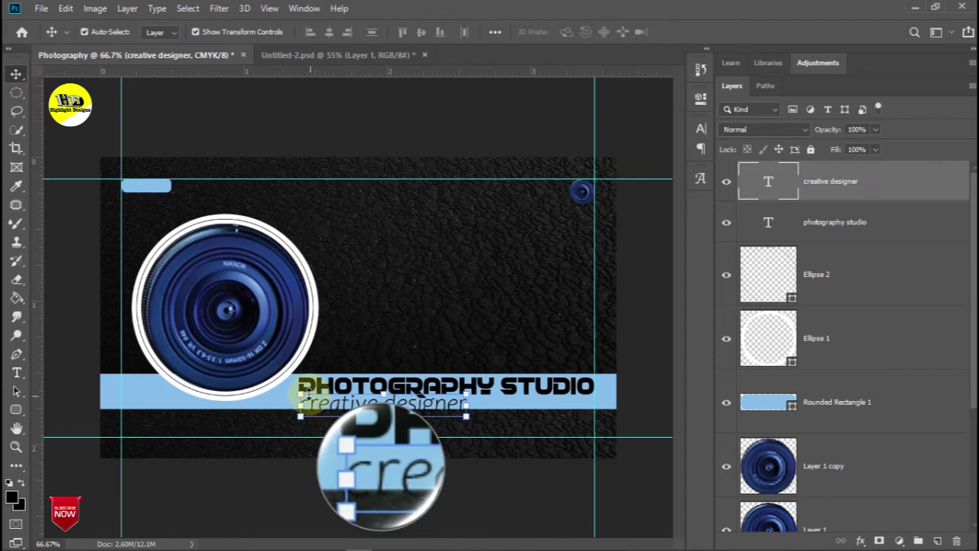
Scale the tagline to 71.35% and right-align it beneath STUDIO
drag(305, 395, 310, 400)
drag(410, 405, 534, 398)
drag(452, 389, 470, 398)
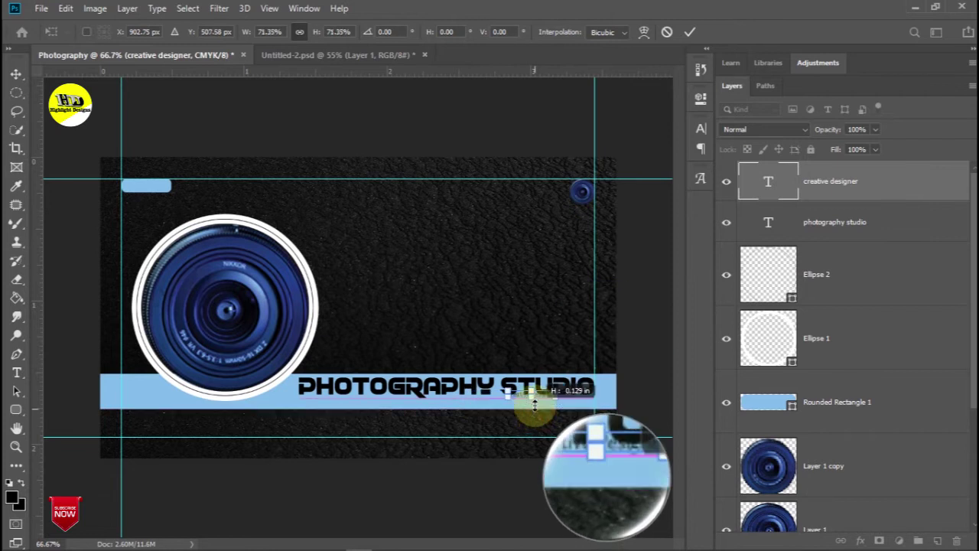
drag(535, 404, 547, 404)
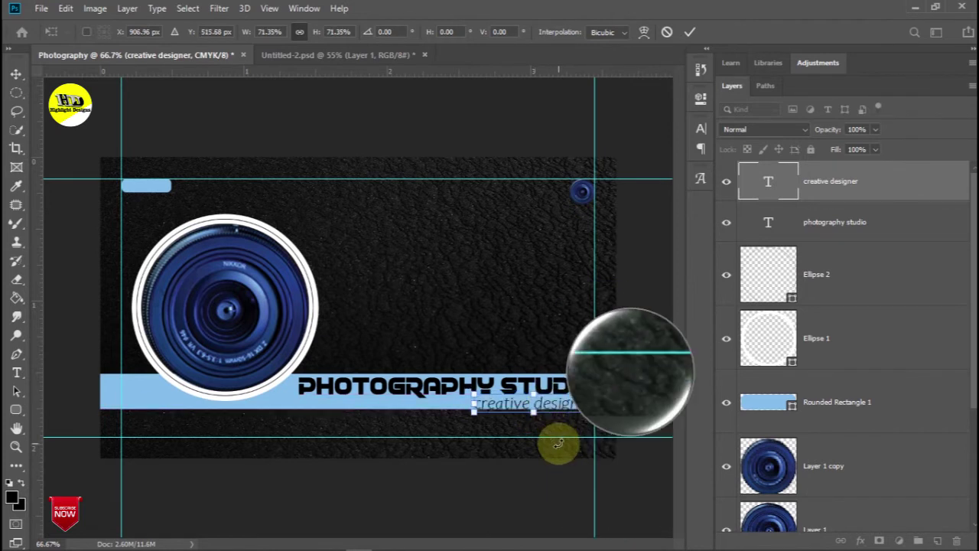
key(Return)
click(581, 200)
click(698, 99)
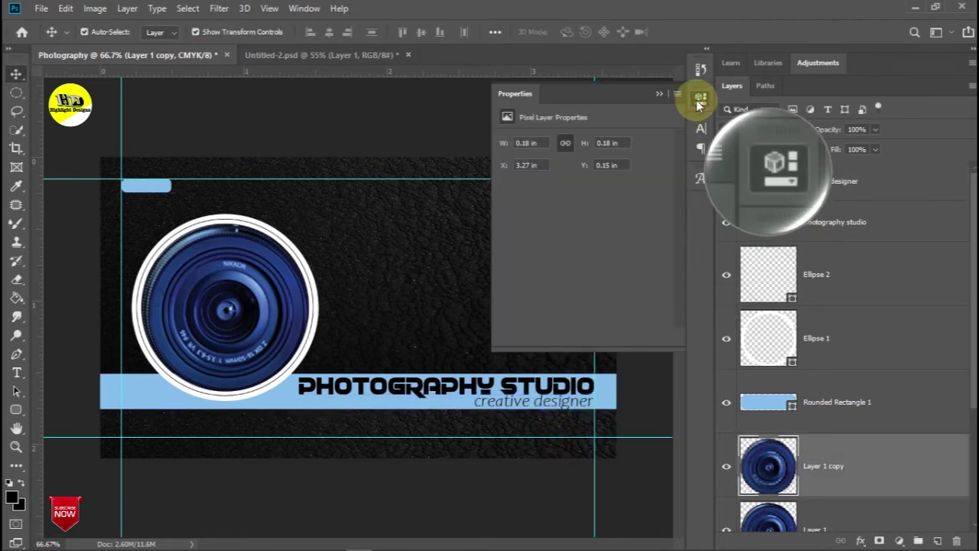
Create a 0.18 in by 0.18 in ellipse just below the creative designer tagline
click(699, 101)
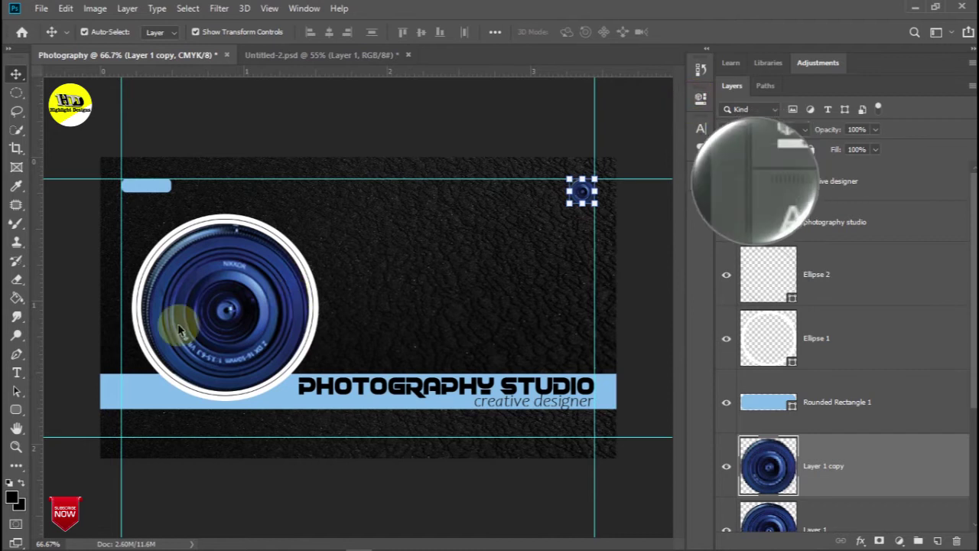
click(14, 411)
click(62, 438)
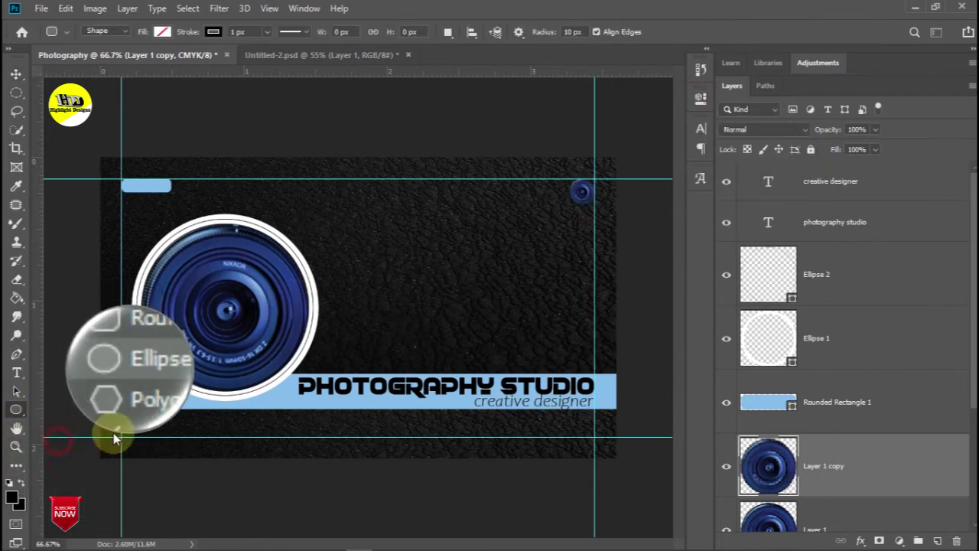
click(446, 400)
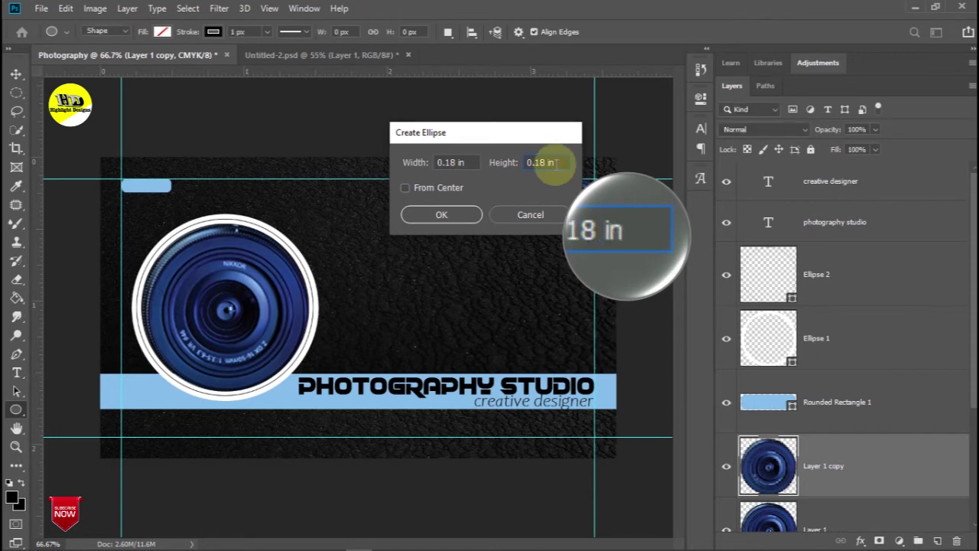
key(Return)
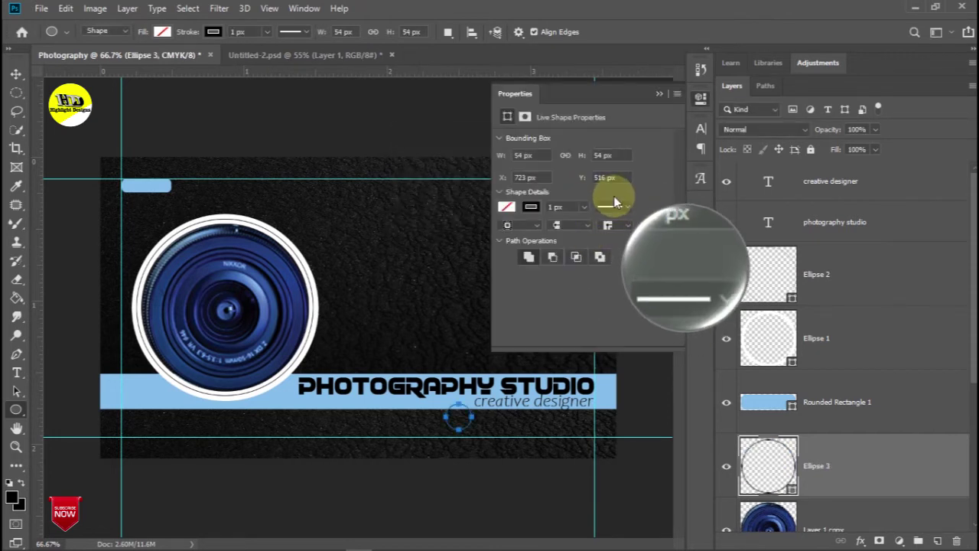
Check the new circle's layer against the text and the white ring, then deselect all layers
click(658, 93)
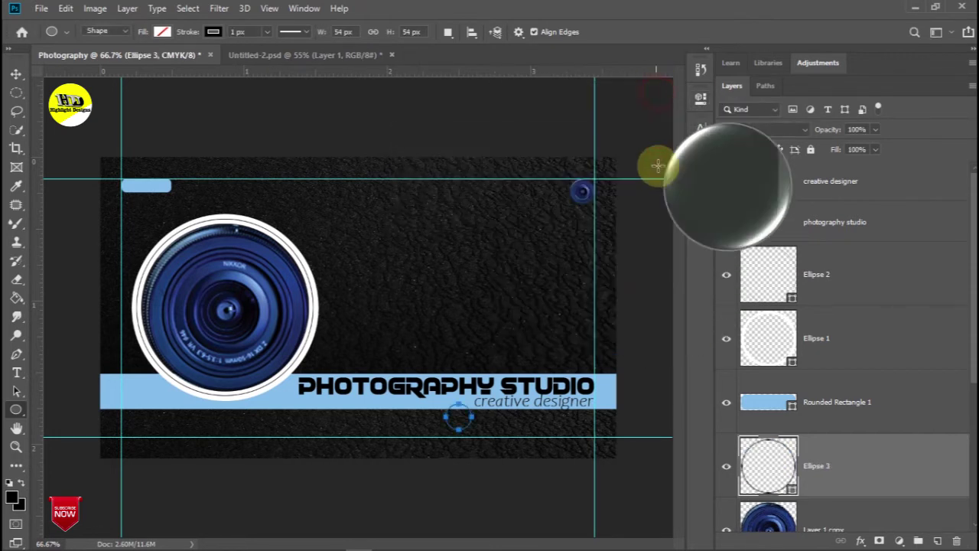
click(16, 73)
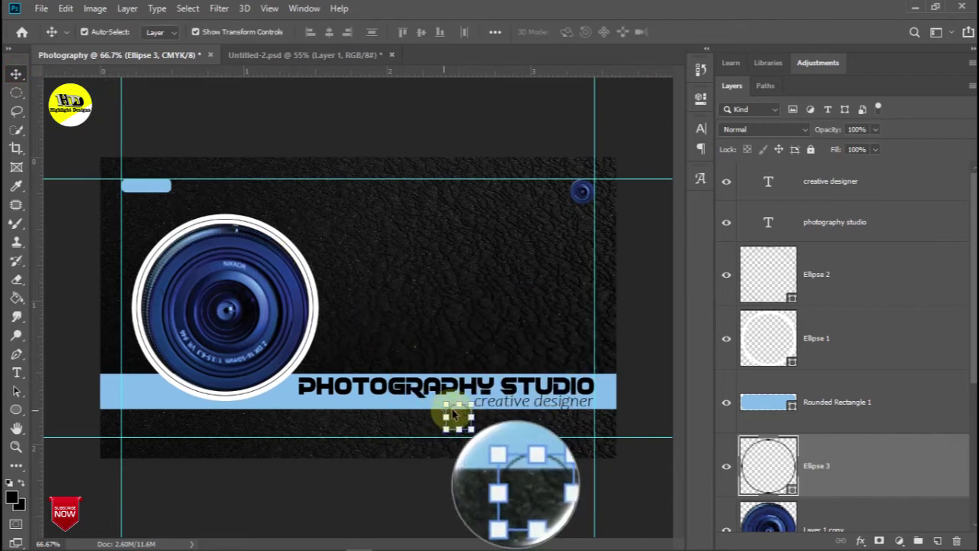
drag(455, 418, 483, 399)
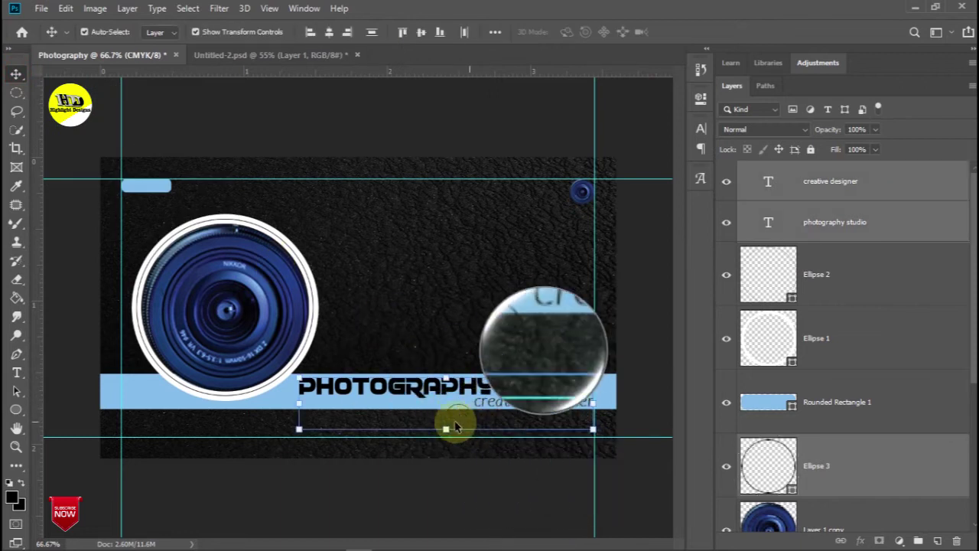
click(874, 273)
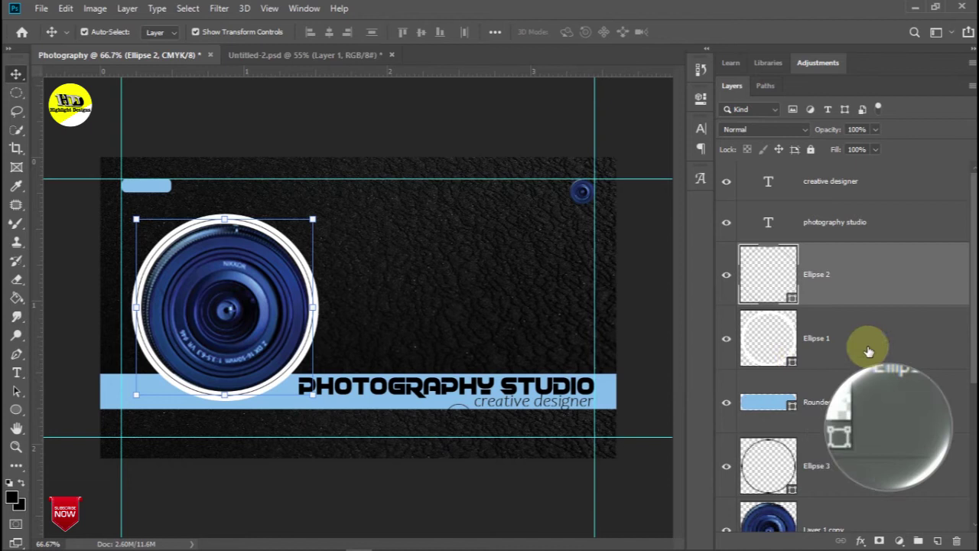
click(457, 408)
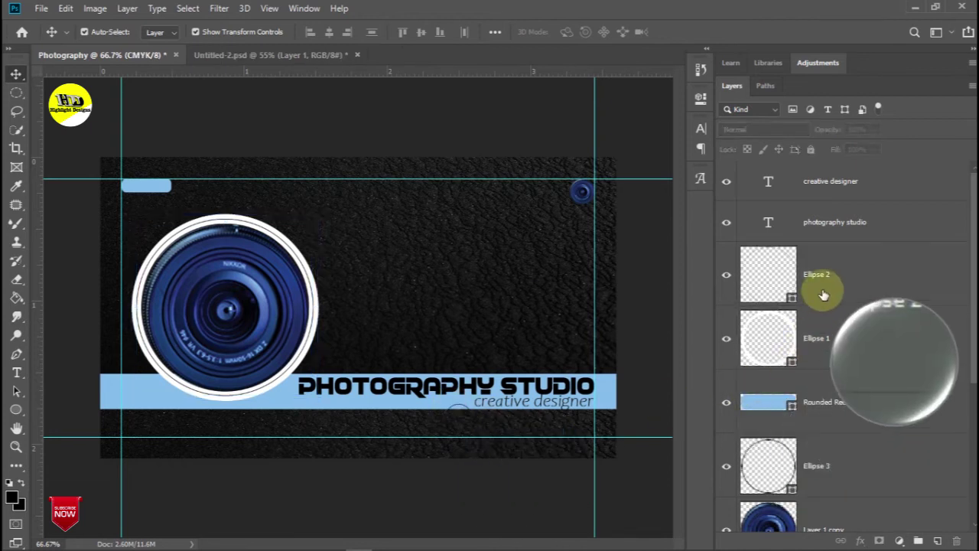
Move the small circle onto the top-right lens at X 978, Y 47 px and review its stroke
drag(457, 405, 576, 190)
click(699, 106)
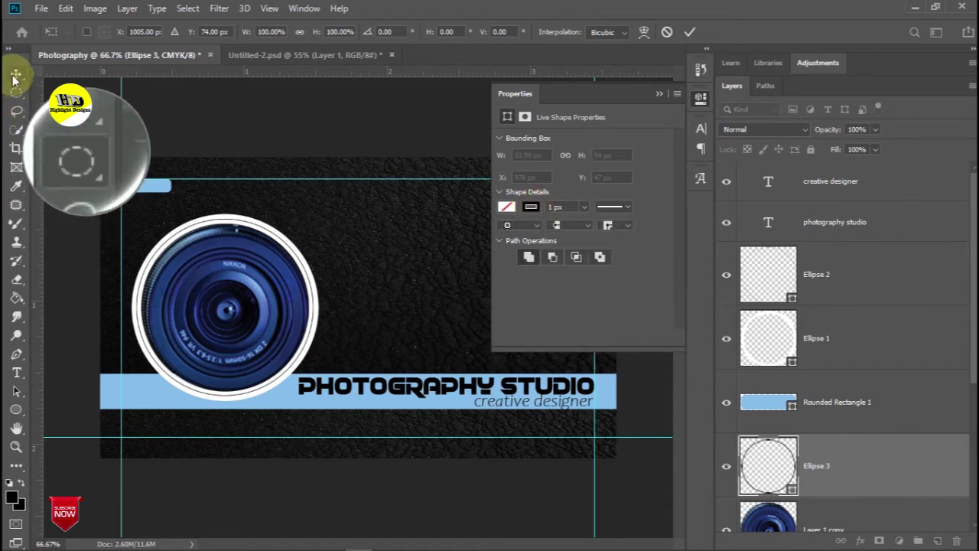
click(531, 206)
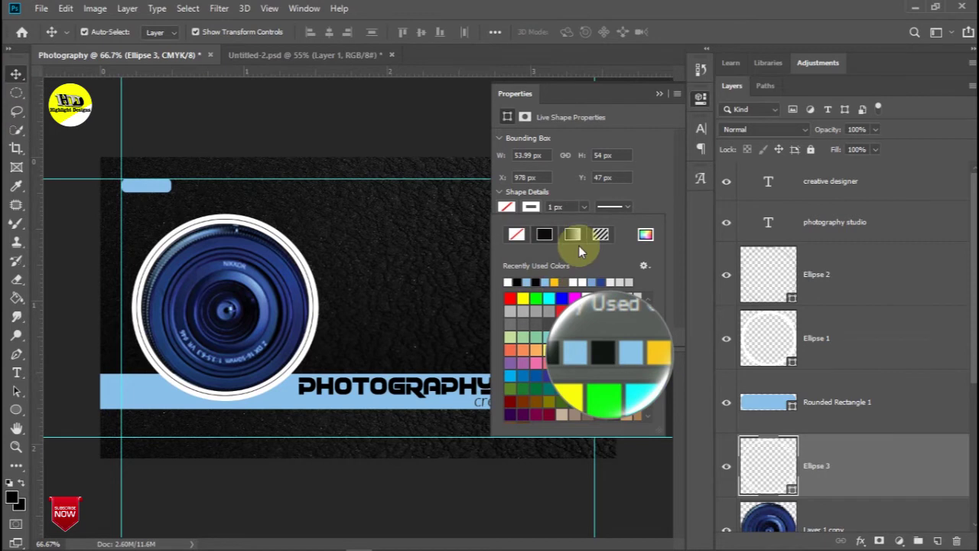
click(659, 95)
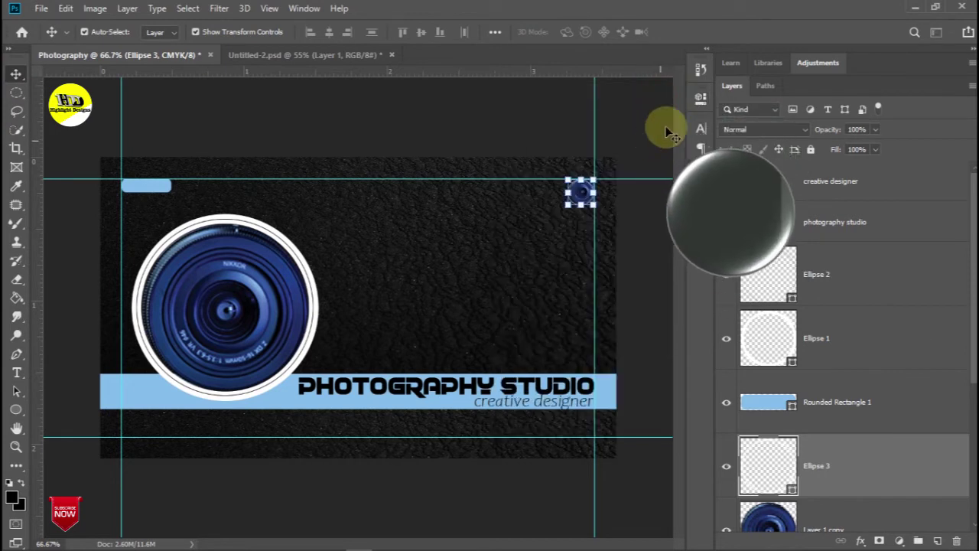
click(698, 100)
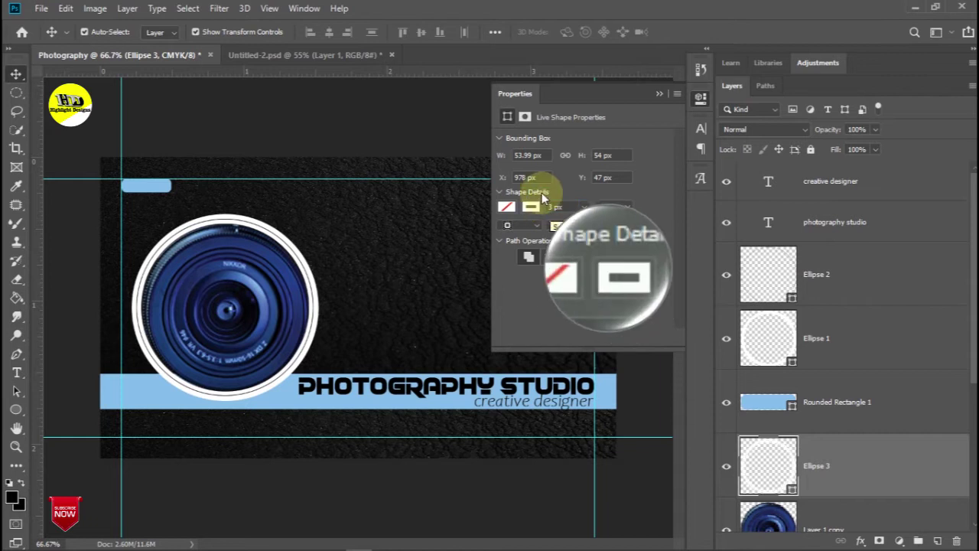
click(658, 94)
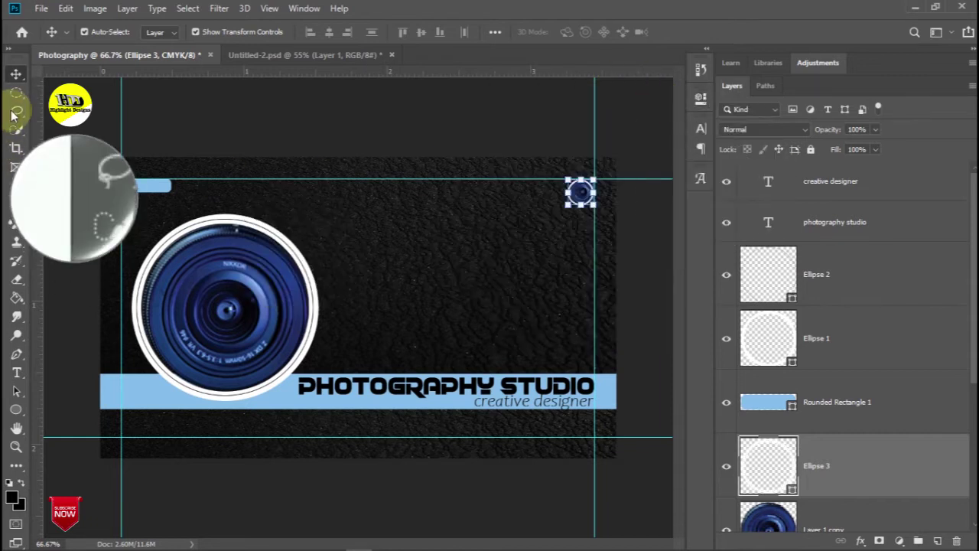
click(80, 104)
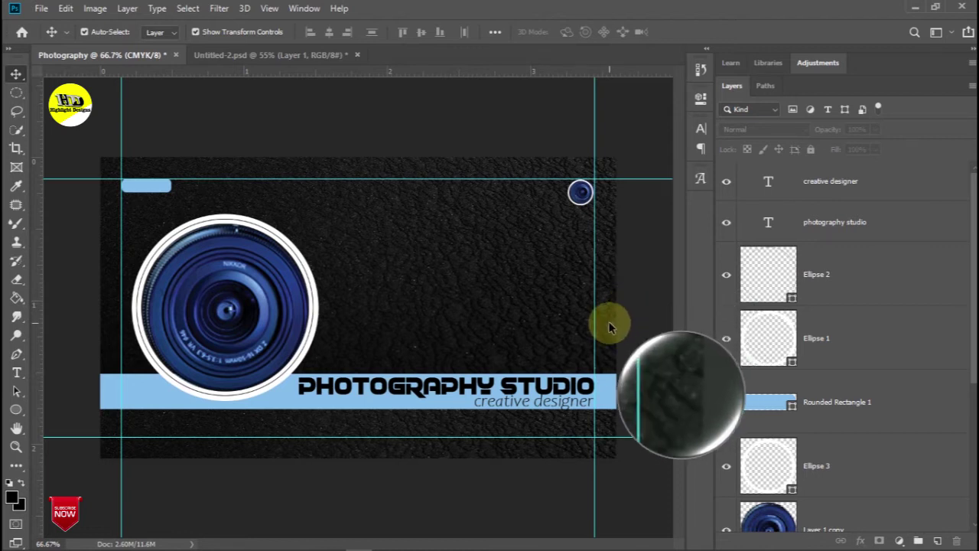
Preview the card without guides, then select the creative designer and PHOTOGRAPHY STUDIO text layers
key(ctrl+h)
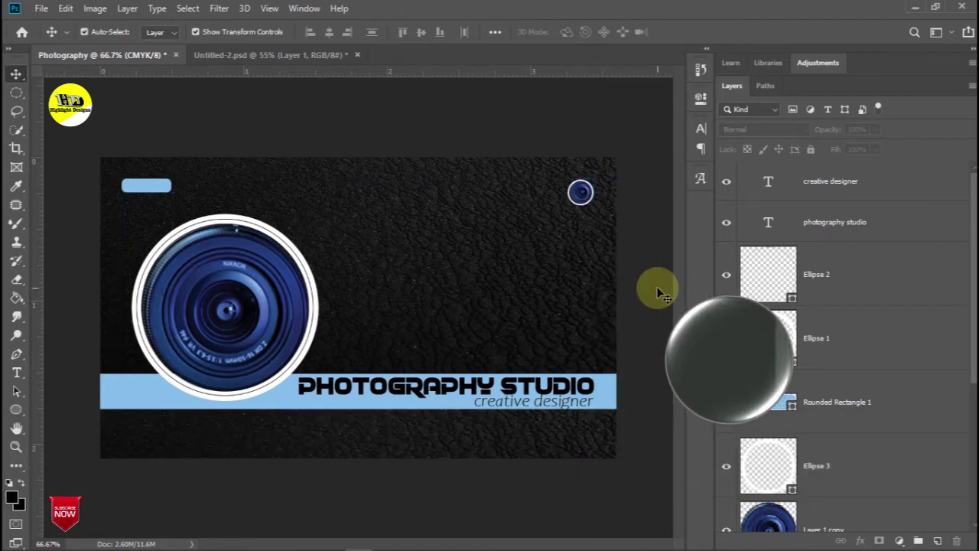
key(ctrl+h)
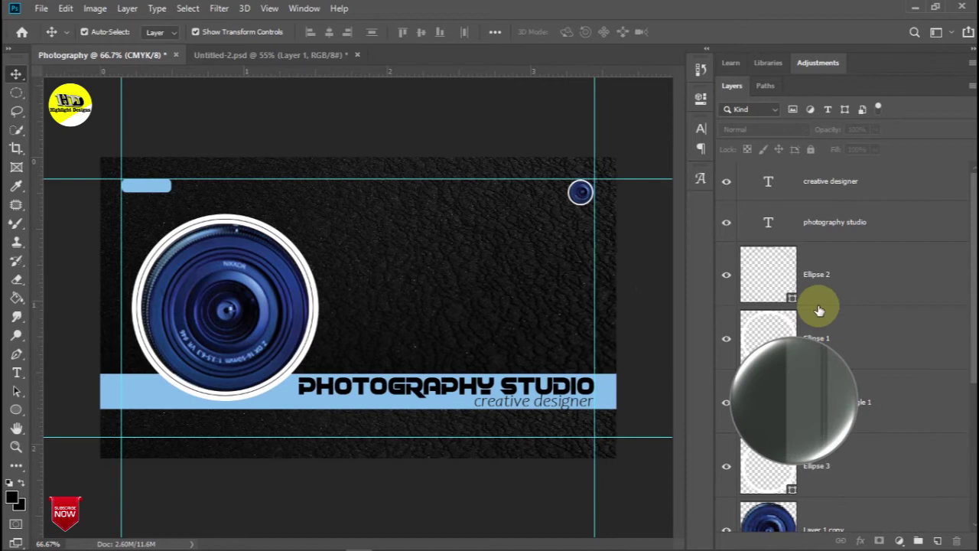
click(880, 186)
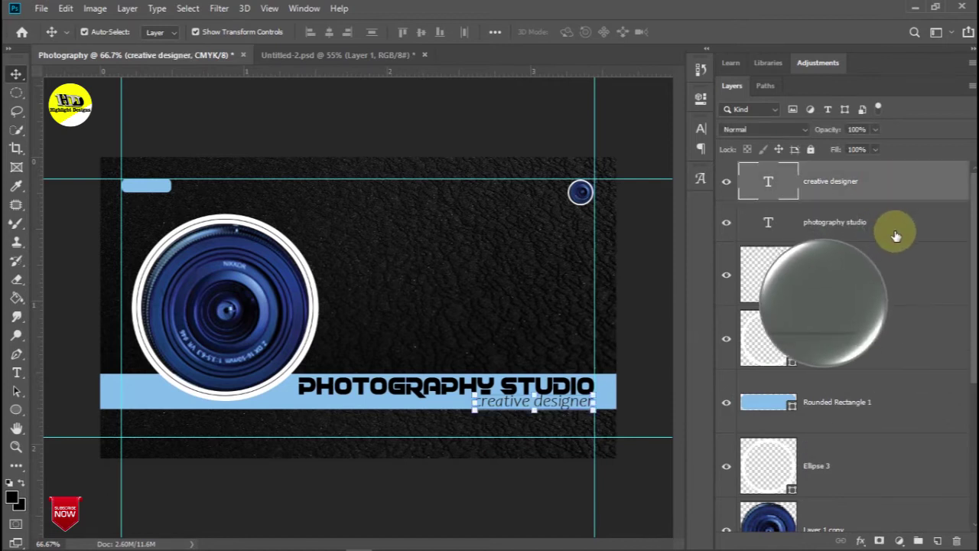
ctrl+click(894, 228)
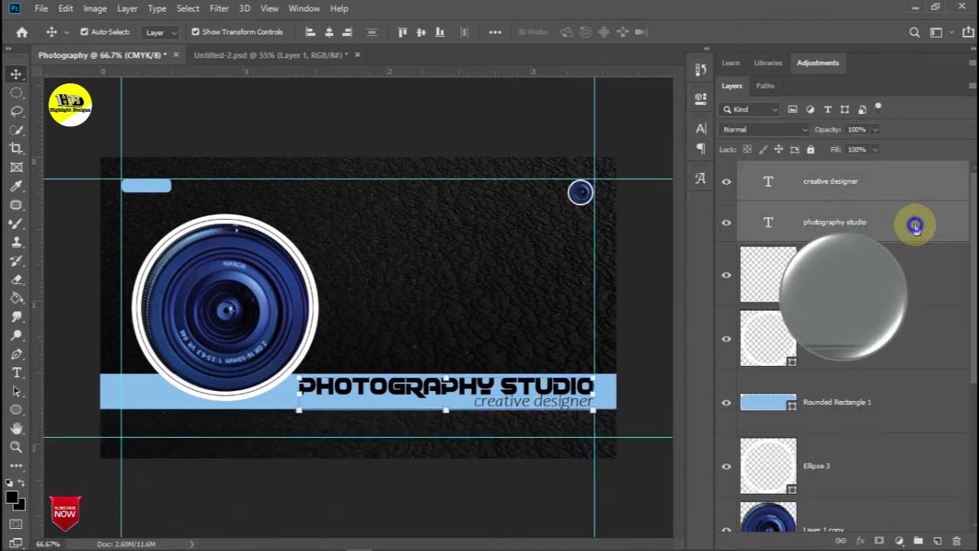
Group the creative designer and PHOTOGRAPHY STUDIO text layers into Group 1
right_click(914, 226)
click(935, 229)
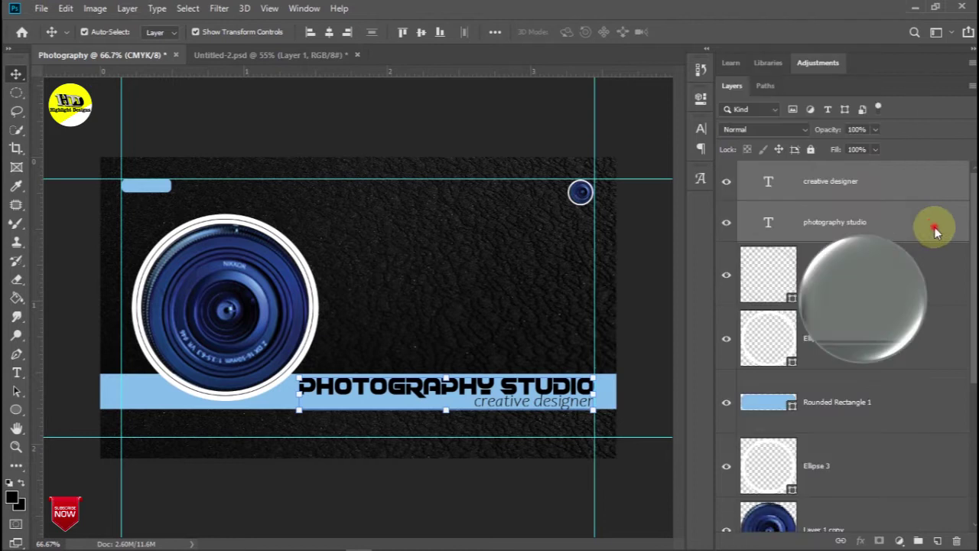
drag(884, 190, 918, 539)
Select Ellipse 2, Ellipse 3, both leather frame layers and the rest, and group them as Group 2
ctrl+right_click(891, 211)
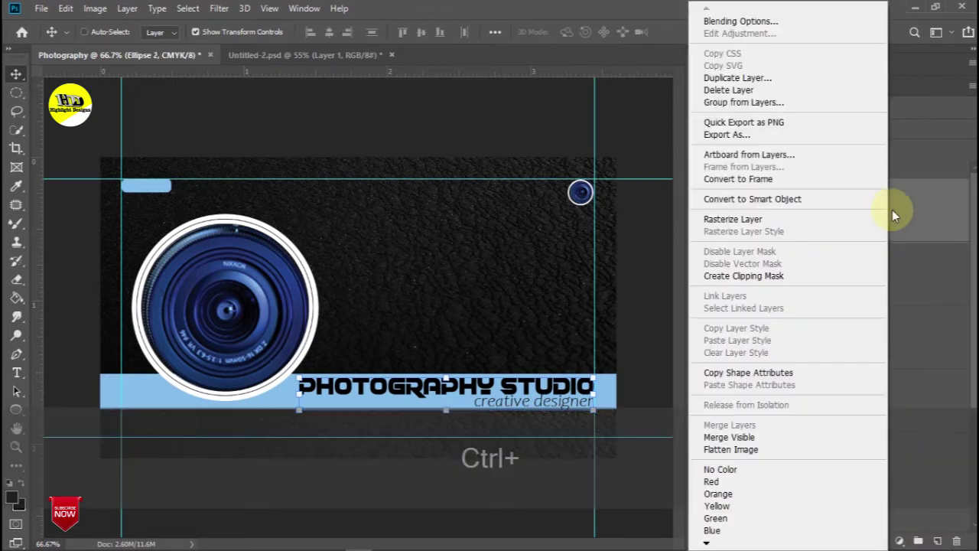
click(910, 212)
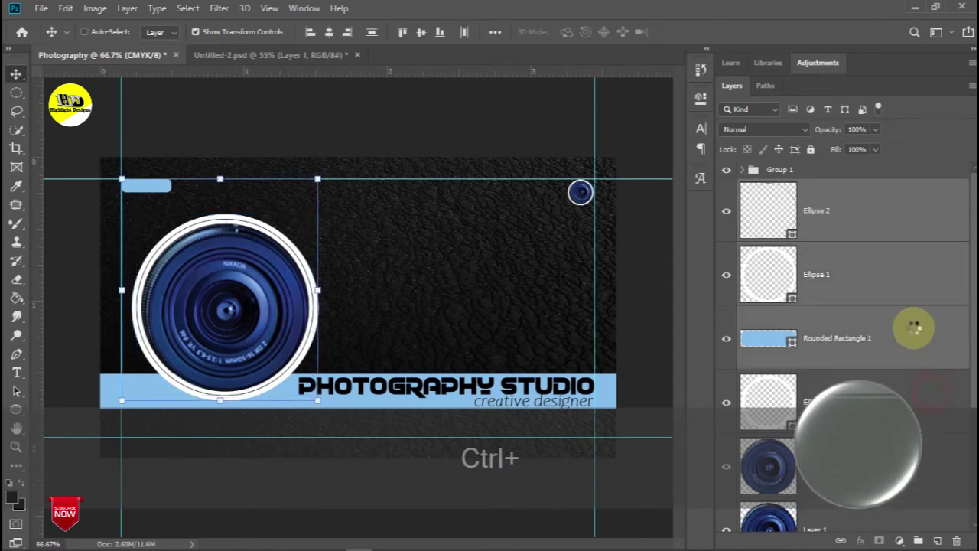
ctrl+click(931, 393)
scroll(914, 329, down, 10)
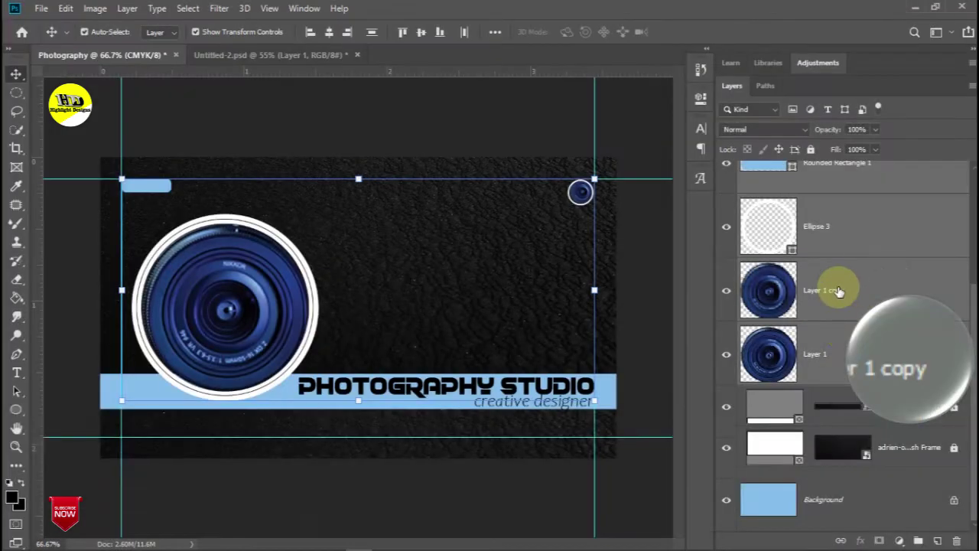
ctrl+click(885, 404)
ctrl+click(894, 449)
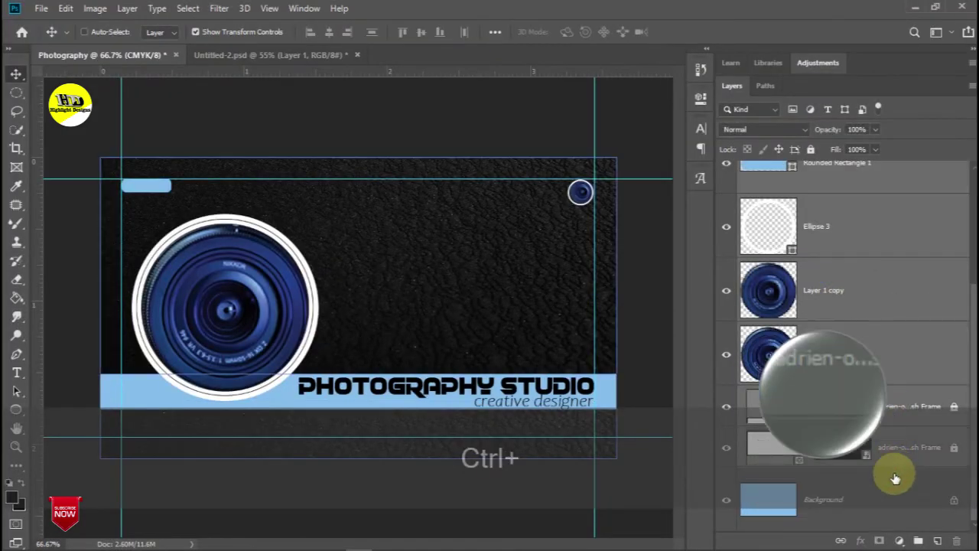
ctrl+click(898, 487)
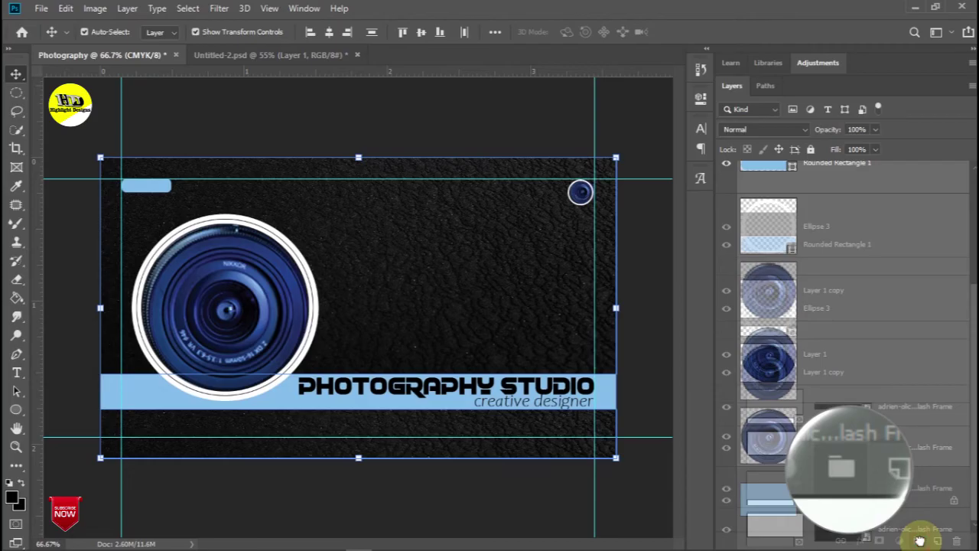
drag(919, 540, 919, 540)
Collapse Group 1 and hide the guides
click(803, 334)
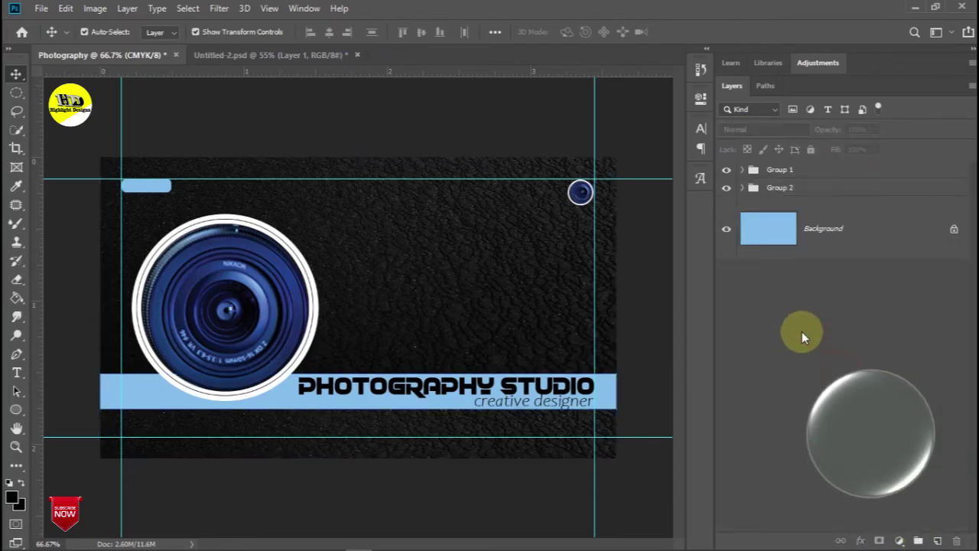
click(742, 171)
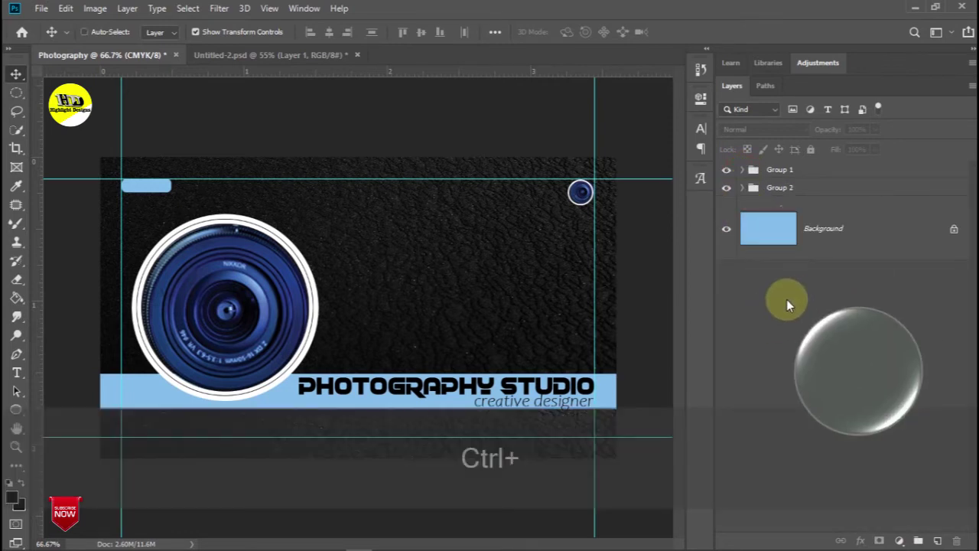
key(ctrl+h)
Save the card as a layered, uncompressed Photography.tif on the Desktop, then show guides again
click(41, 9)
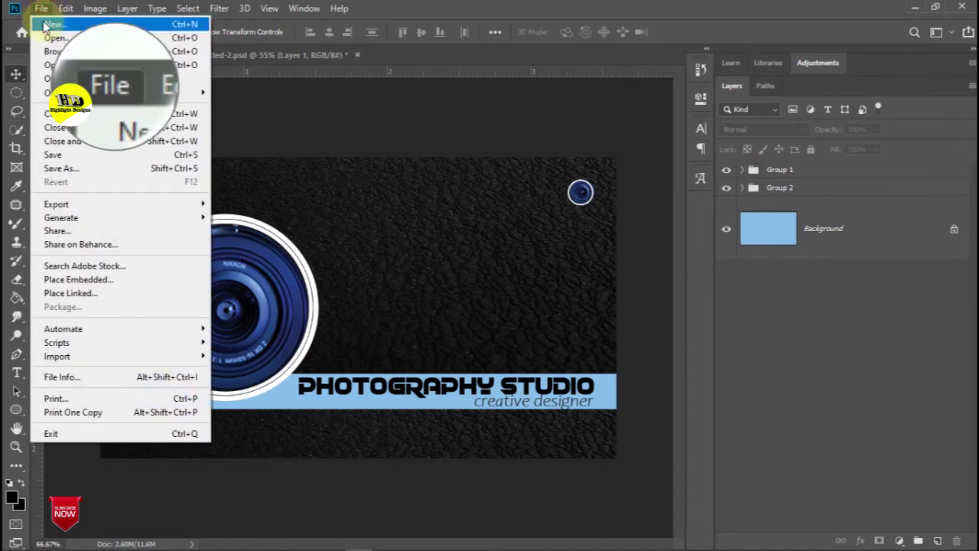
click(52, 169)
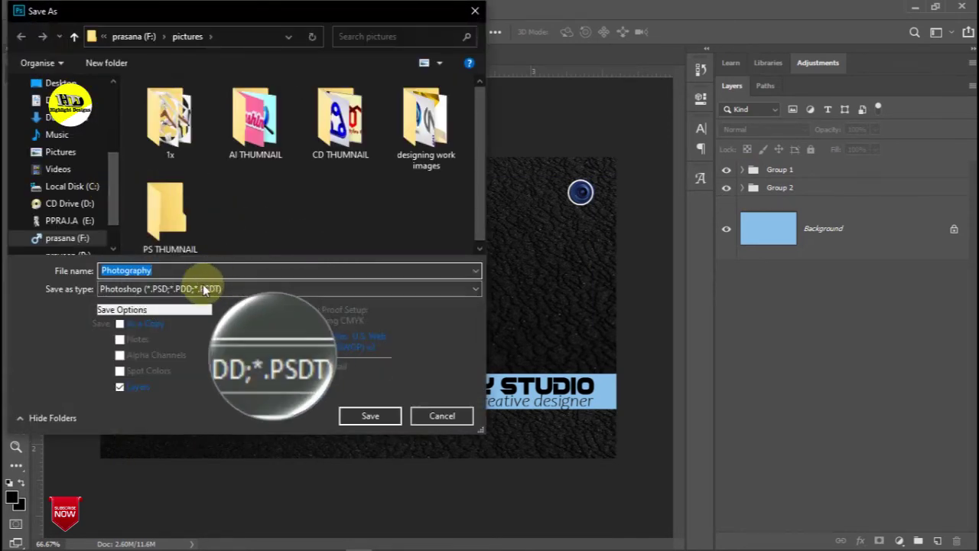
click(205, 289)
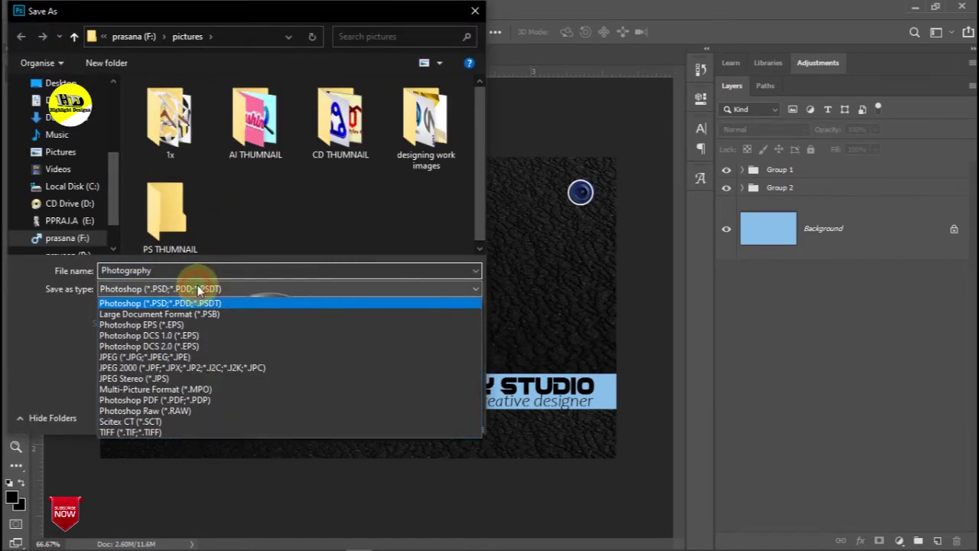
click(115, 433)
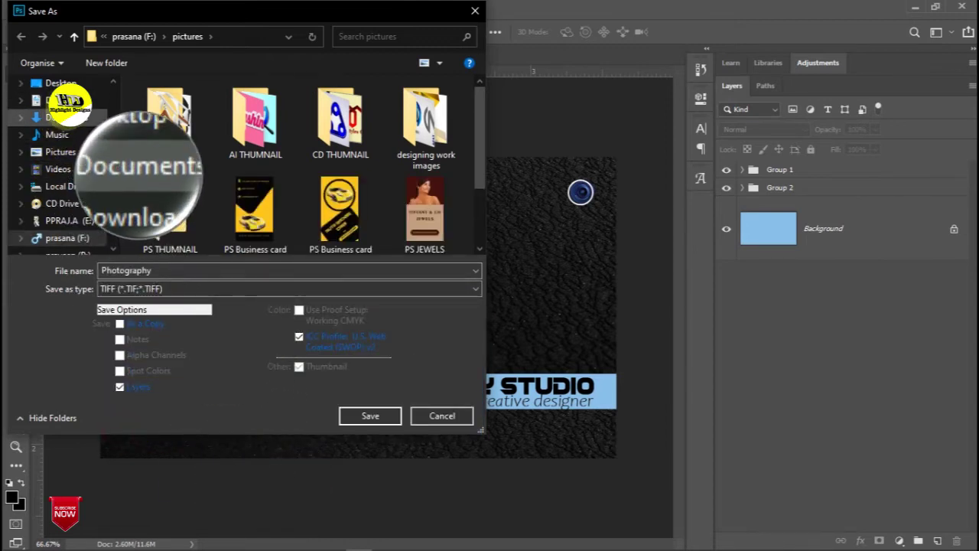
click(59, 83)
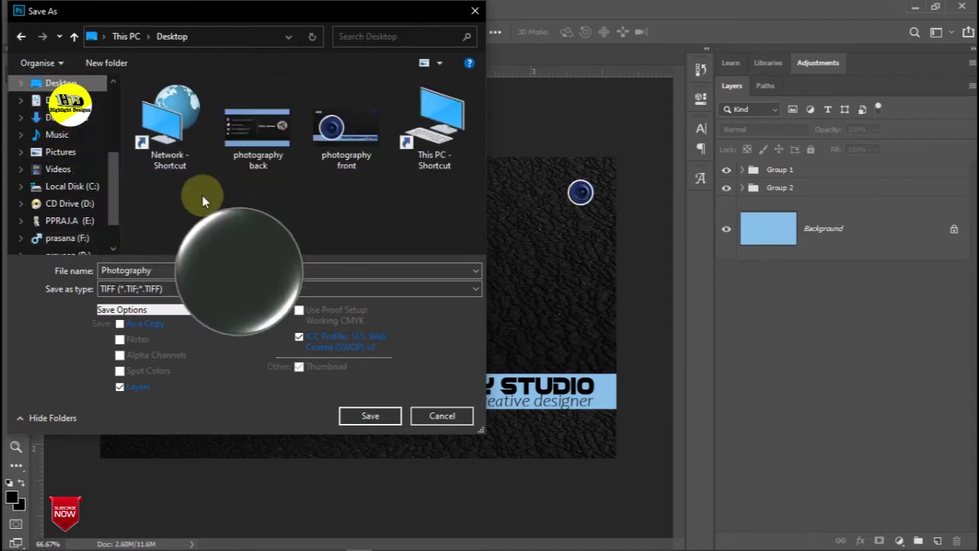
click(352, 414)
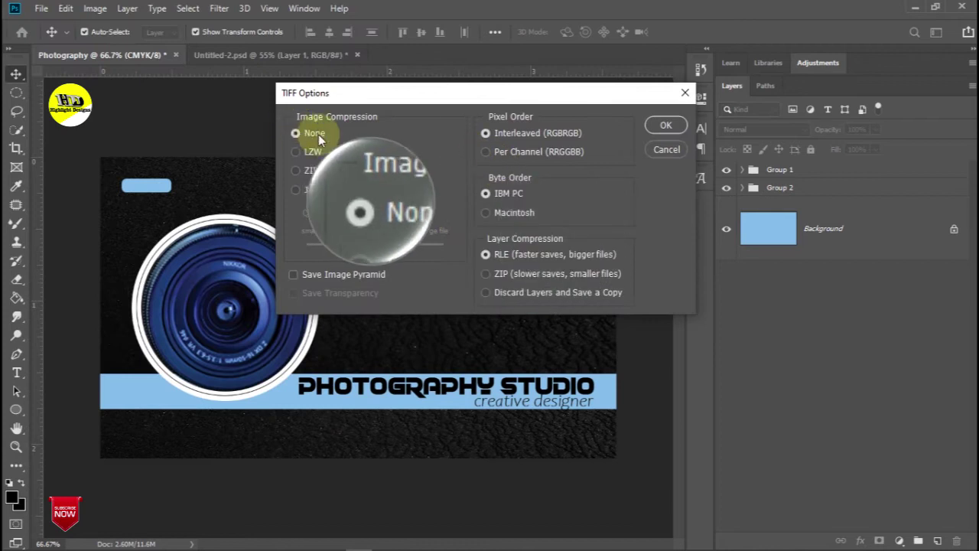
click(665, 125)
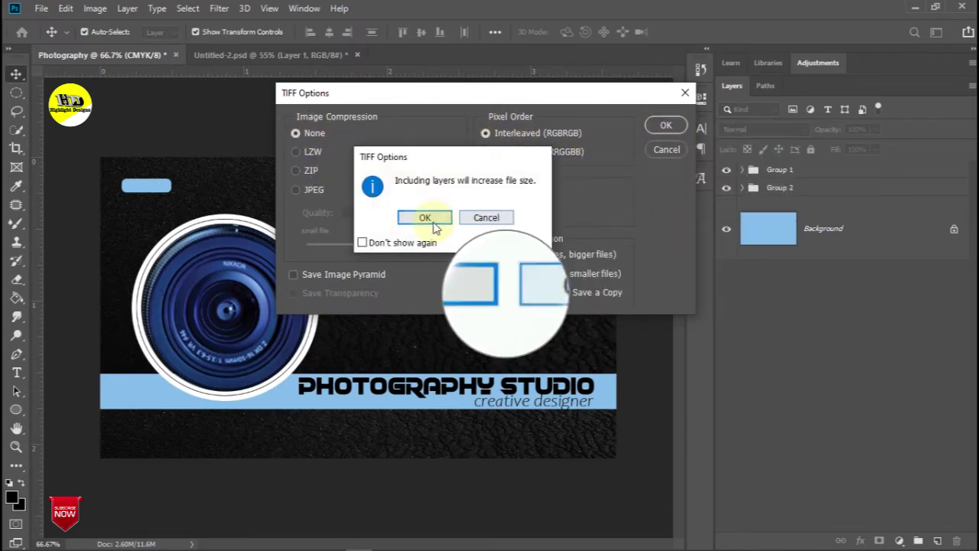
click(430, 219)
drag(426, 231, 140, 131)
key(ctrl+h)
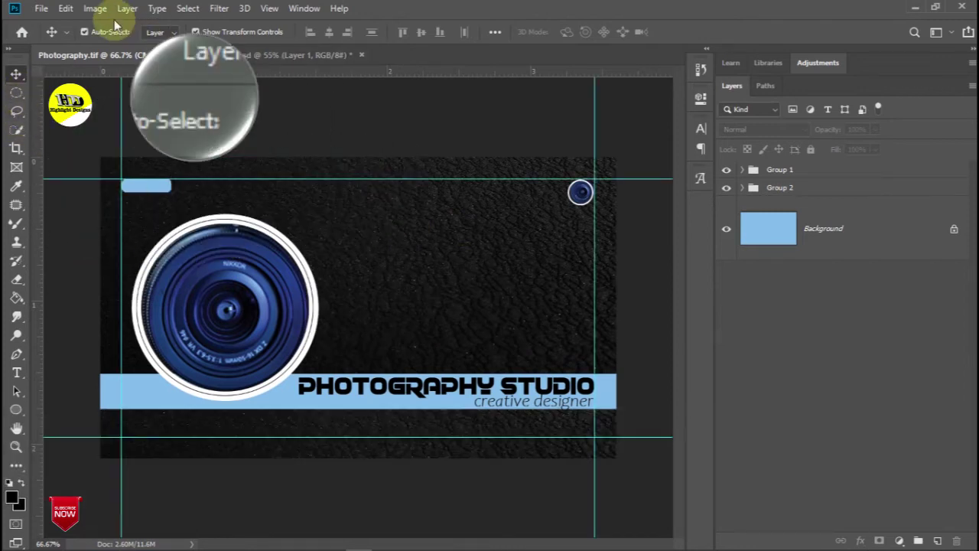
Duplicate the image as 'Photography back' and delete Group 1 with the card text
click(95, 8)
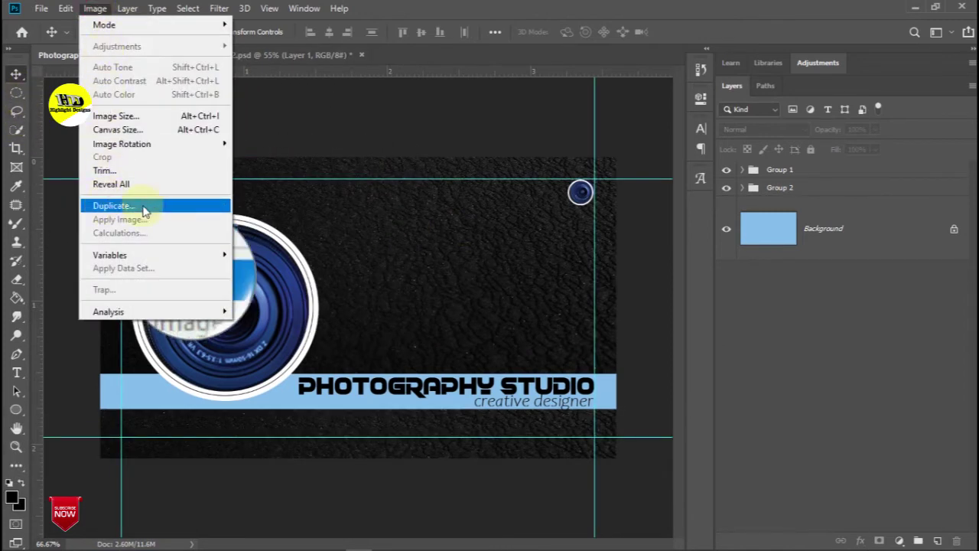
click(108, 209)
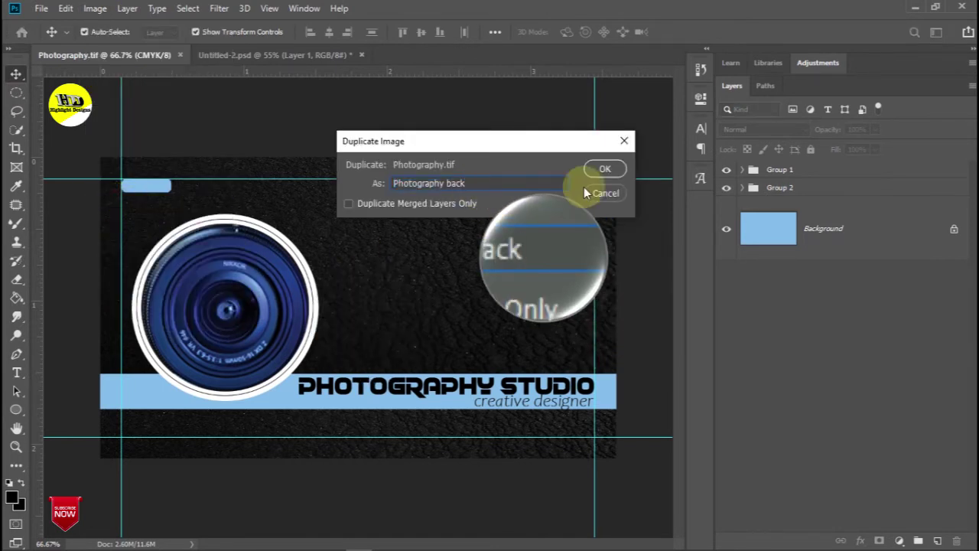
click(601, 169)
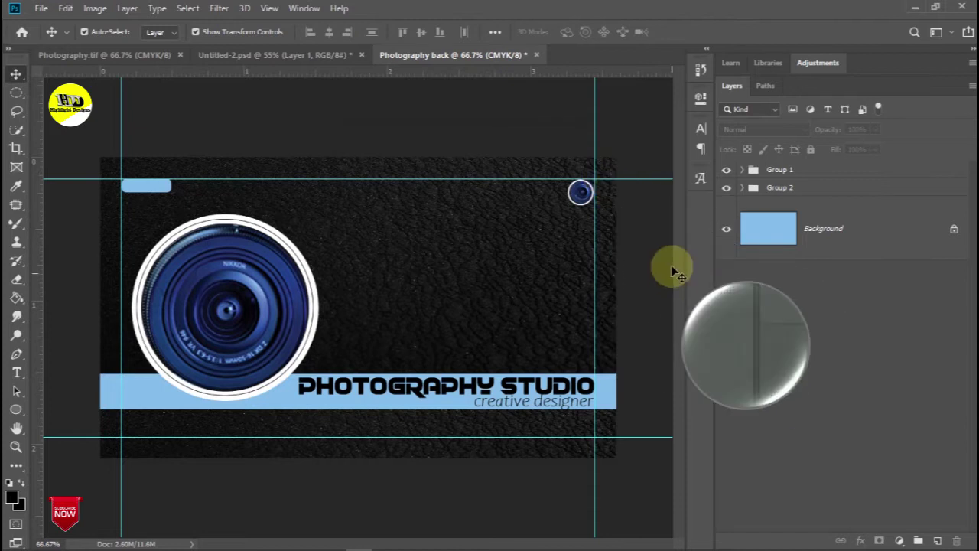
click(741, 189)
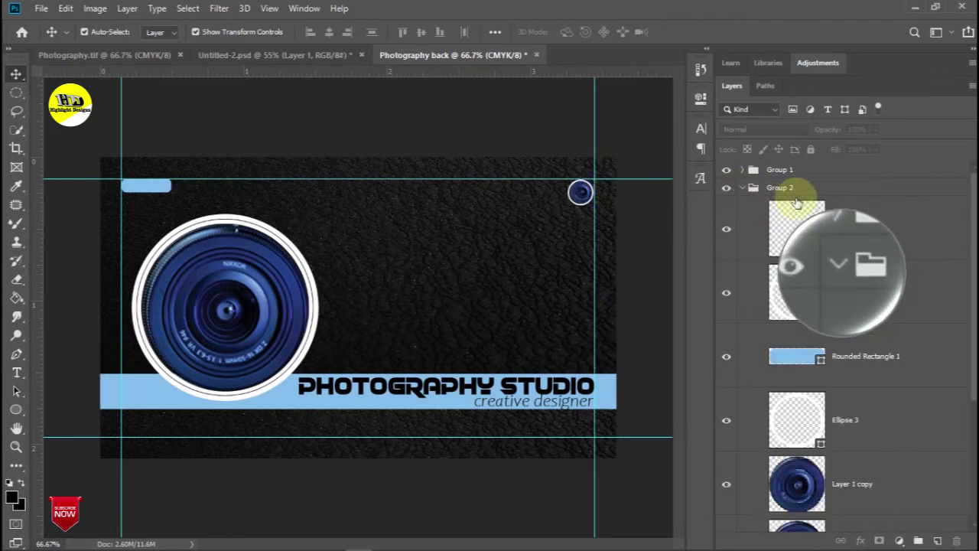
click(742, 189)
drag(795, 173, 956, 541)
Delete Ellipses 1–3, Rounded Rectangle 1, Layer 1, Layer 1 copy and the upper leather frame
click(741, 170)
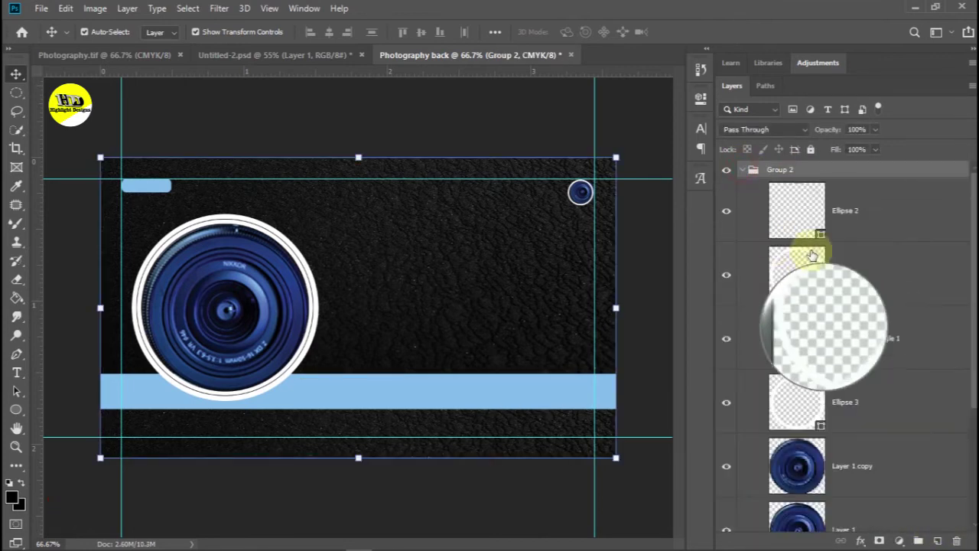
scroll(870, 205, down, 5)
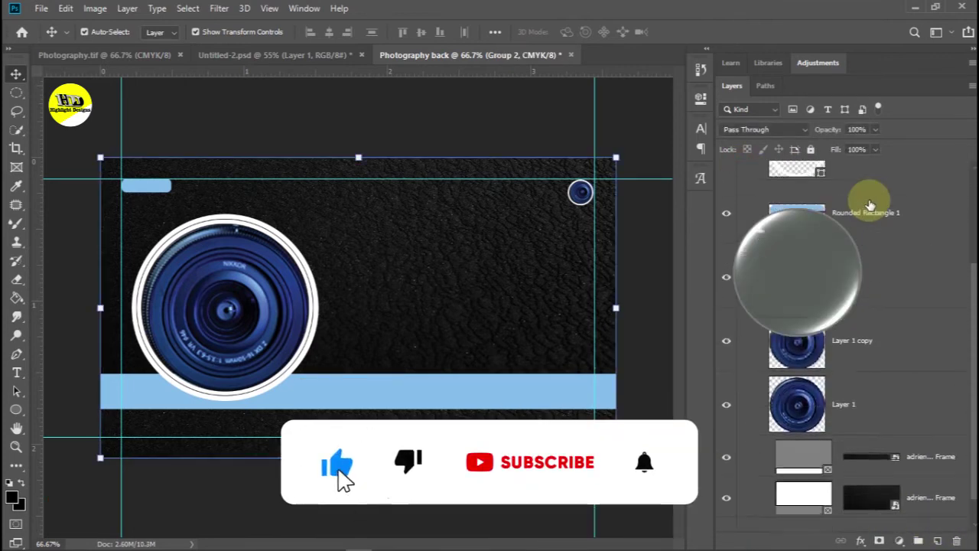
scroll(843, 188, up, 5)
scroll(844, 188, up, 1)
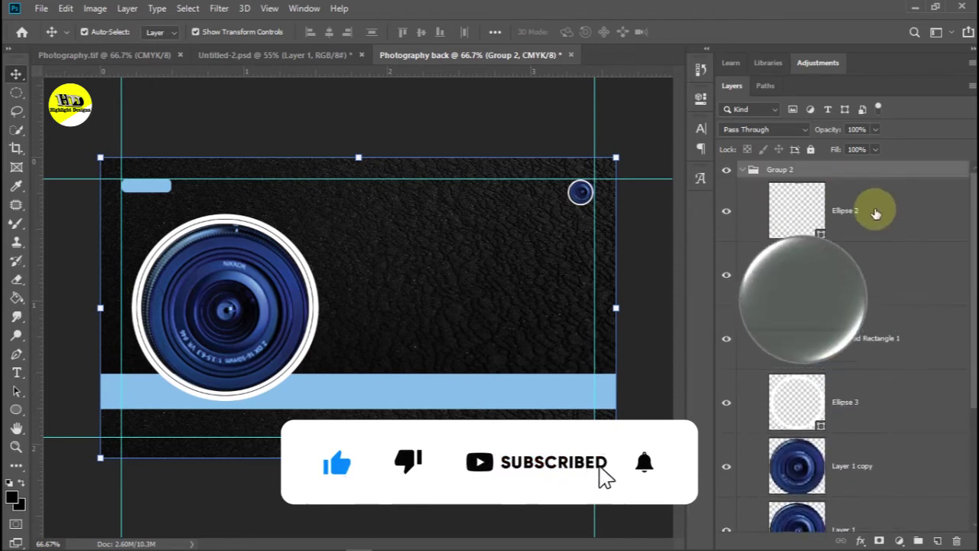
click(875, 215)
ctrl+click(880, 276)
ctrl+click(891, 339)
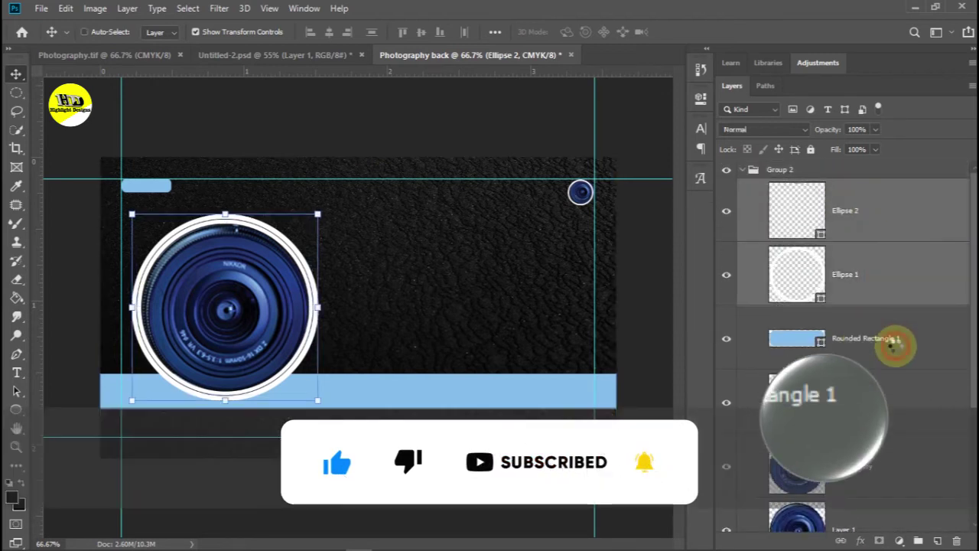
ctrl+click(896, 389)
scroll(893, 327, down, 3)
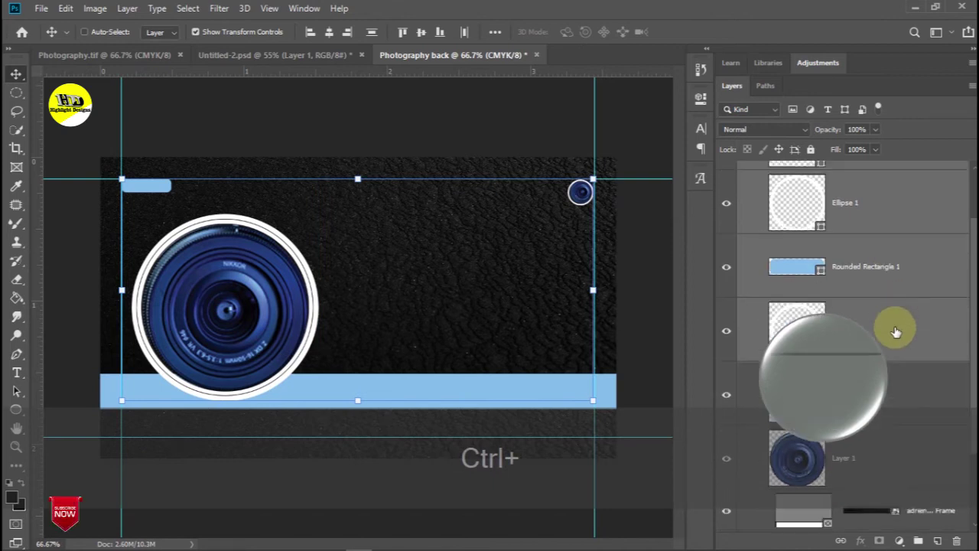
ctrl+click(896, 356)
scroll(894, 312, down, 2)
ctrl+click(894, 363)
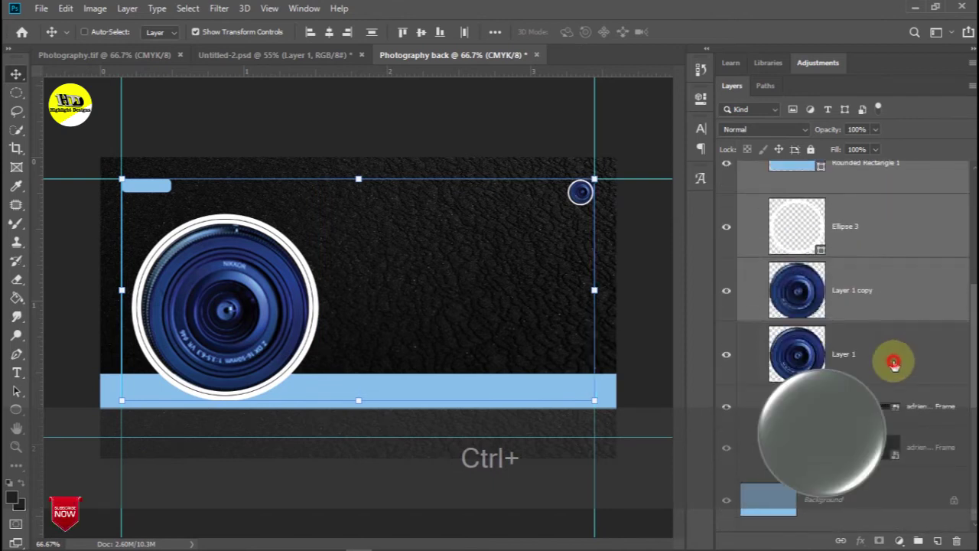
ctrl+click(906, 402)
drag(909, 397, 956, 541)
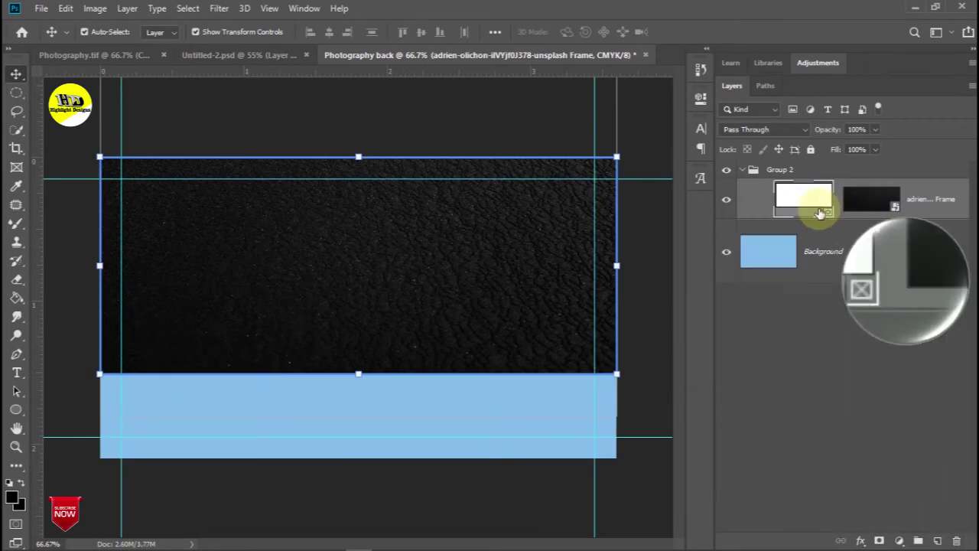
Move the leather frame image down to Y 315 px, centring it between light blue bands
click(865, 205)
key(ctrl+t)
drag(364, 222, 446, 245)
key(Return)
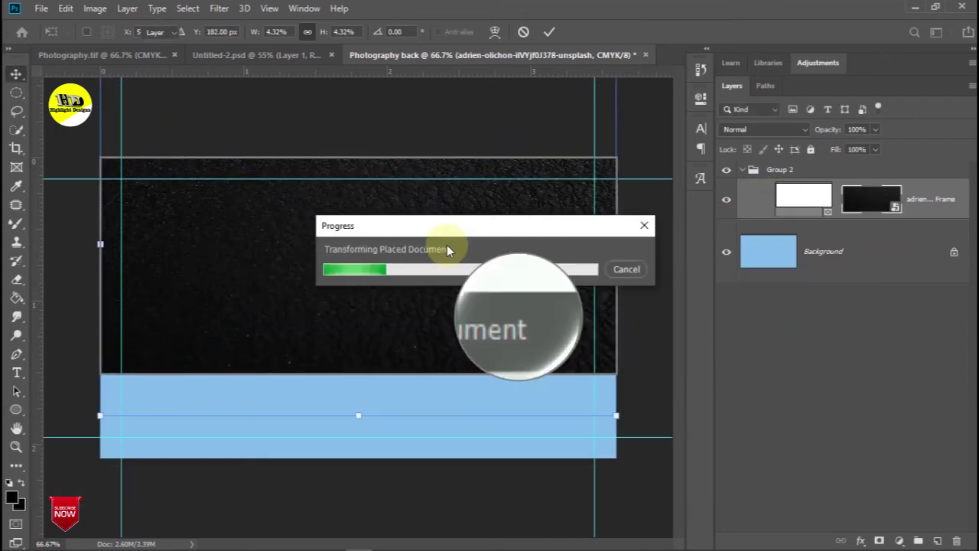
key(ctrl+t)
drag(419, 252, 416, 291)
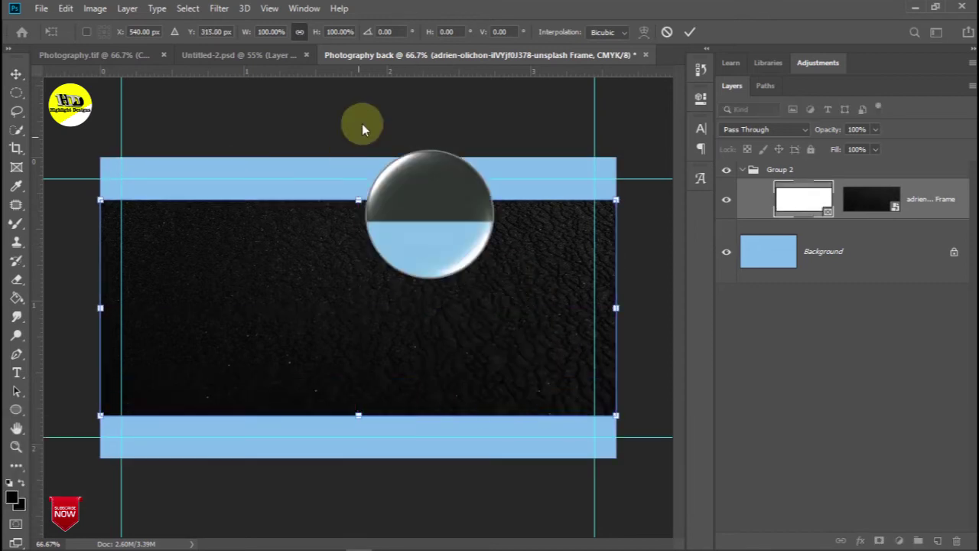
key(Return)
click(89, 130)
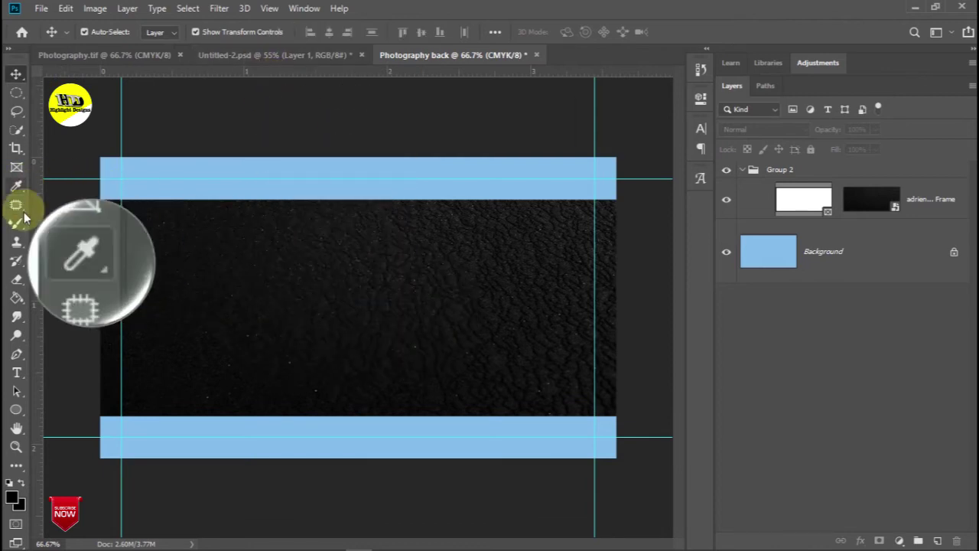
Draw a vertical Pen-tool line on the leather with a white, 1 px dashed stroke
click(17, 355)
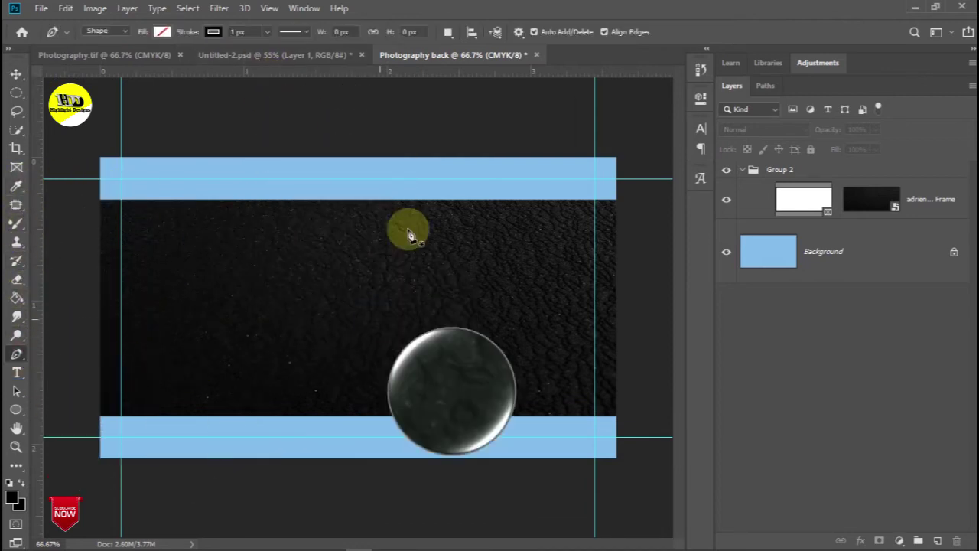
click(375, 226)
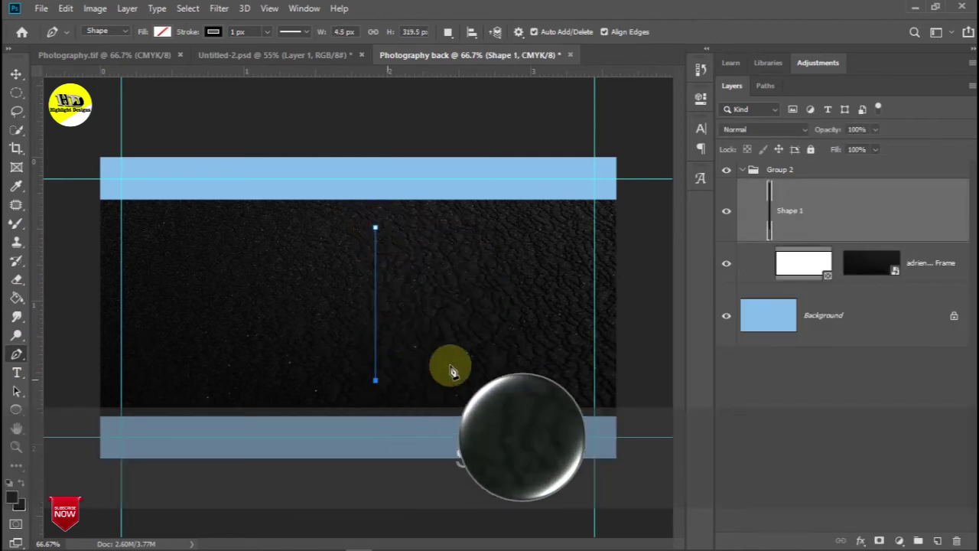
click(17, 354)
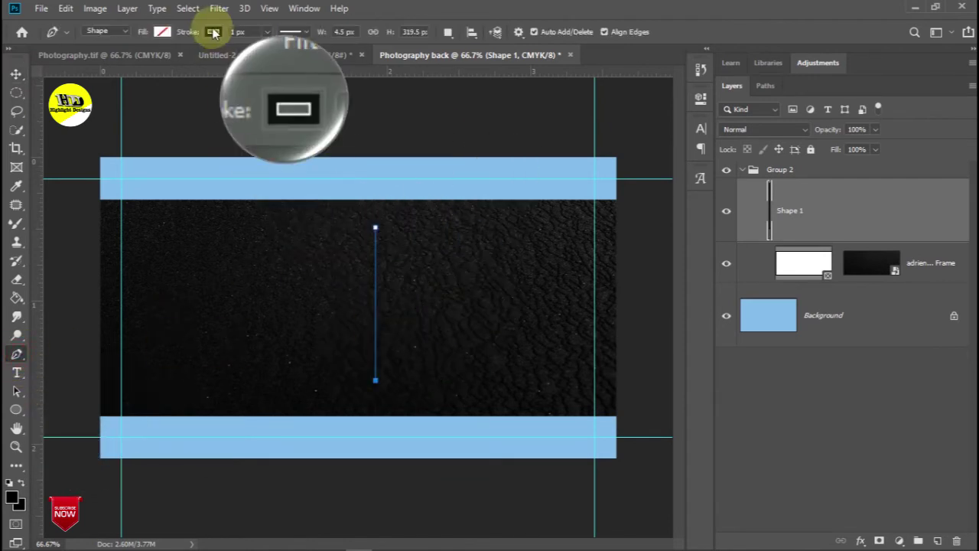
click(162, 32)
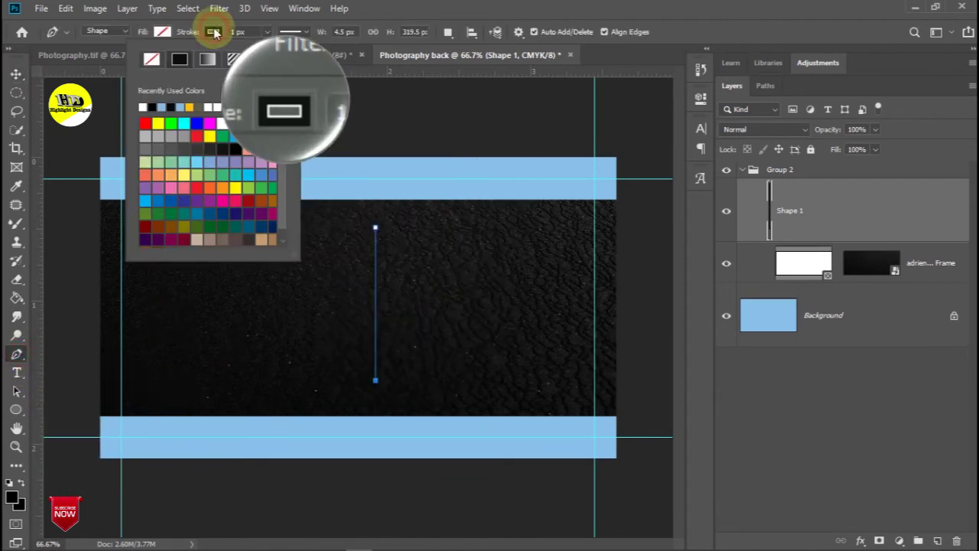
click(144, 108)
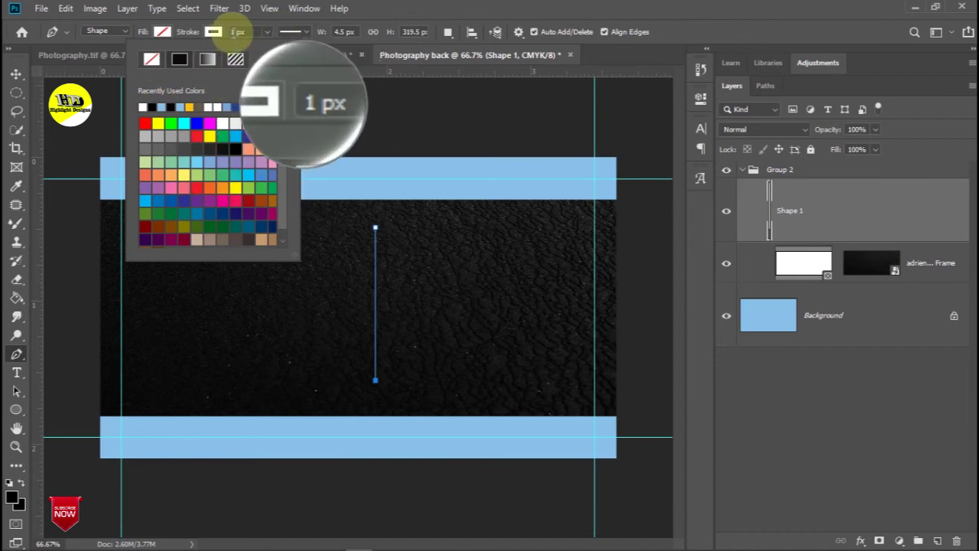
click(234, 34)
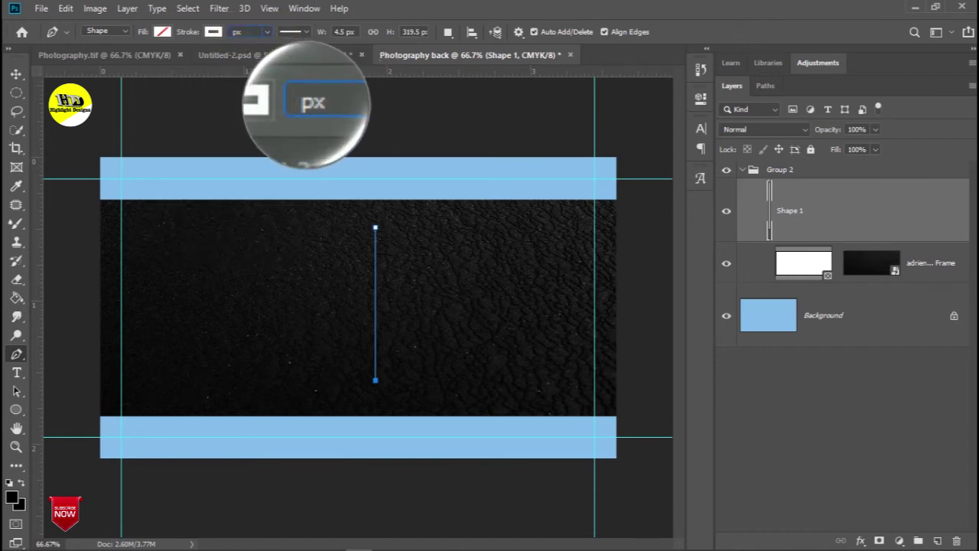
text(1)
click(305, 31)
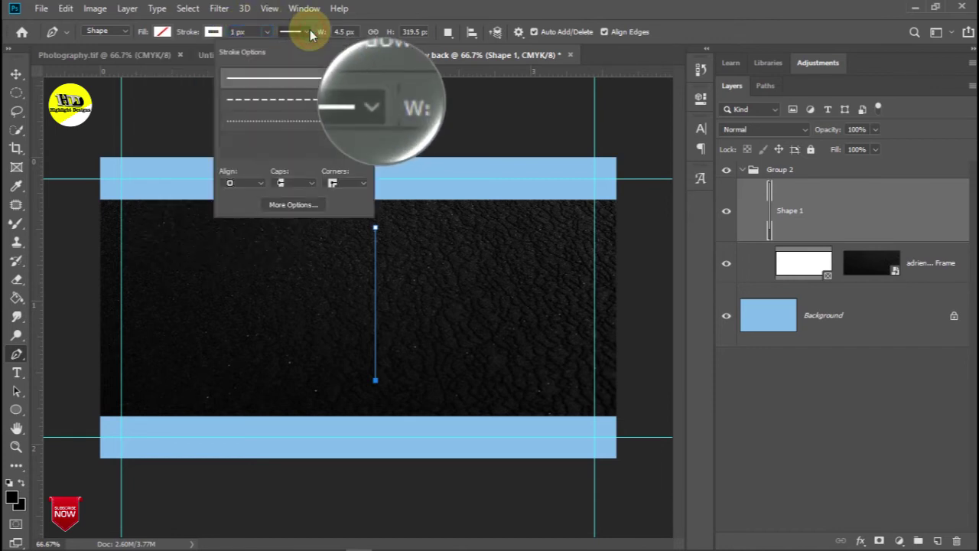
click(309, 103)
Reselect the Shape 1 line and increase its stroke width to 3 px
click(16, 73)
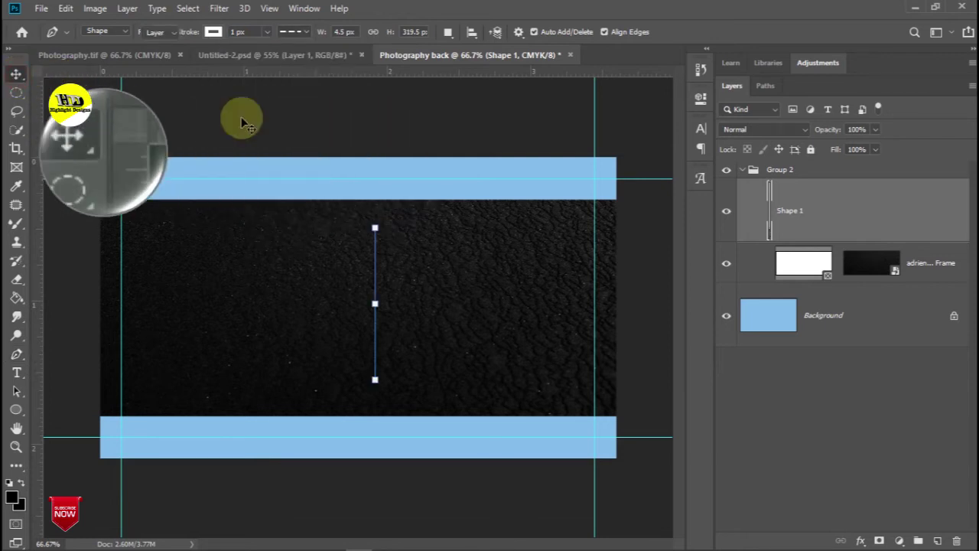
click(262, 114)
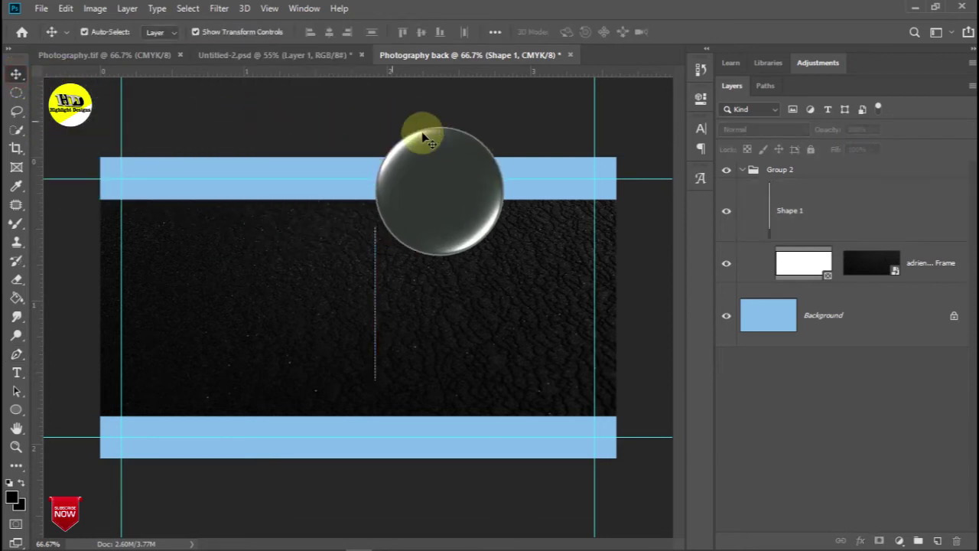
click(377, 264)
click(16, 355)
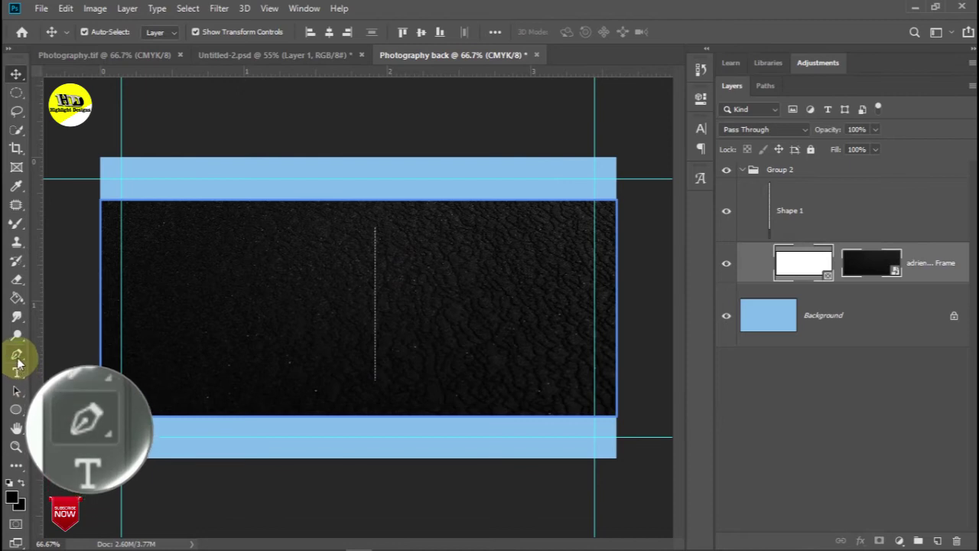
click(892, 203)
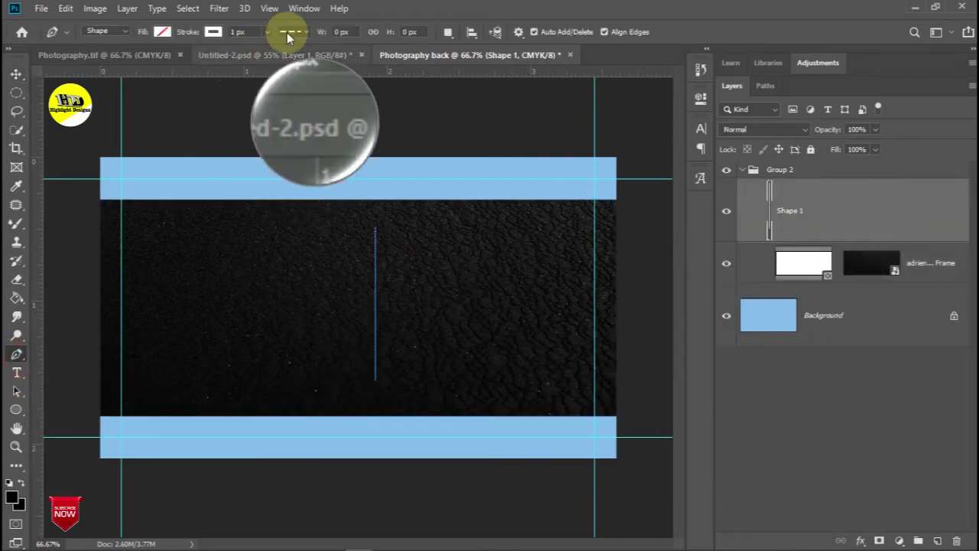
click(237, 32)
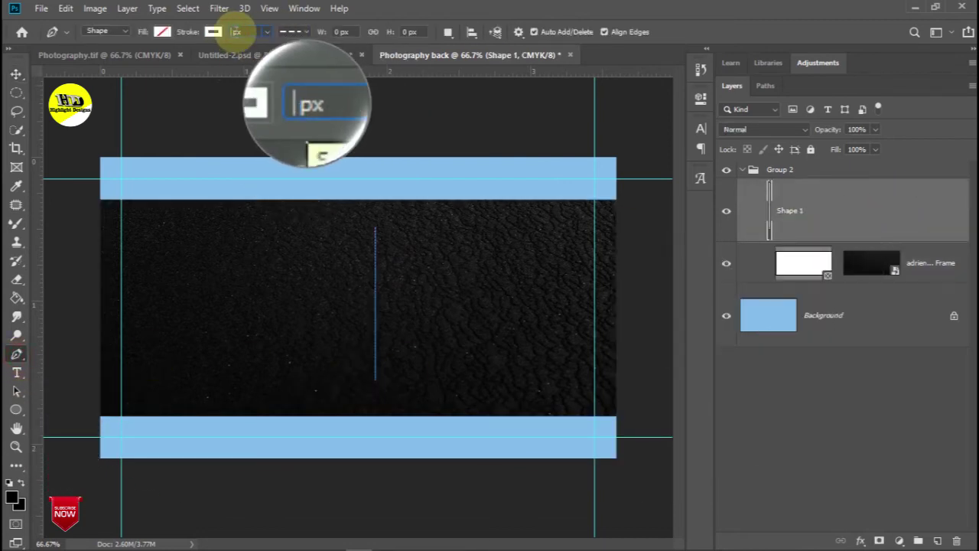
click(244, 32)
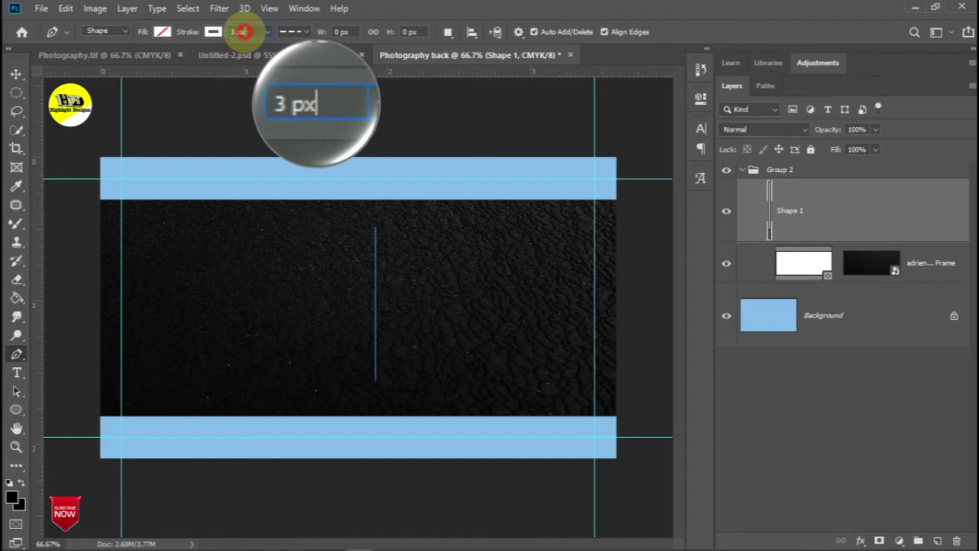
click(251, 101)
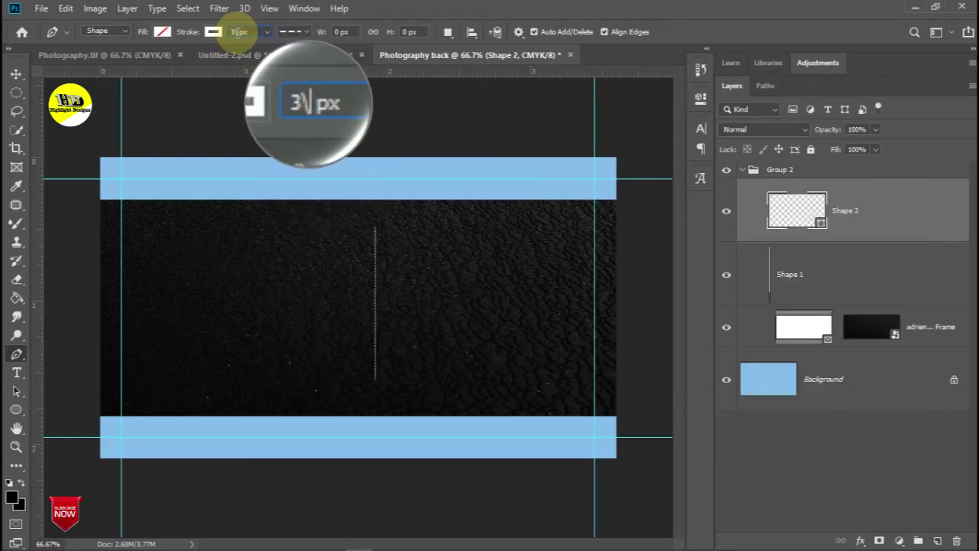
key(Return)
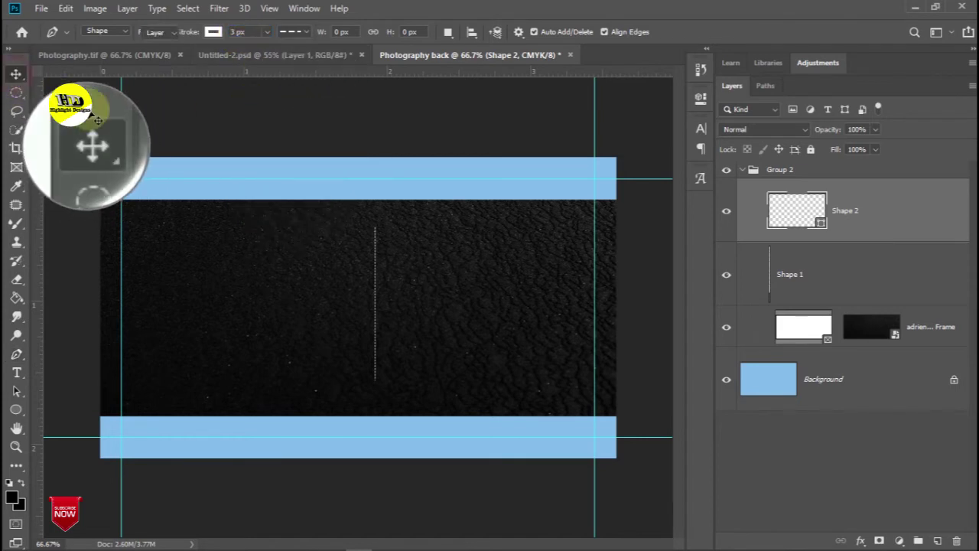
click(377, 272)
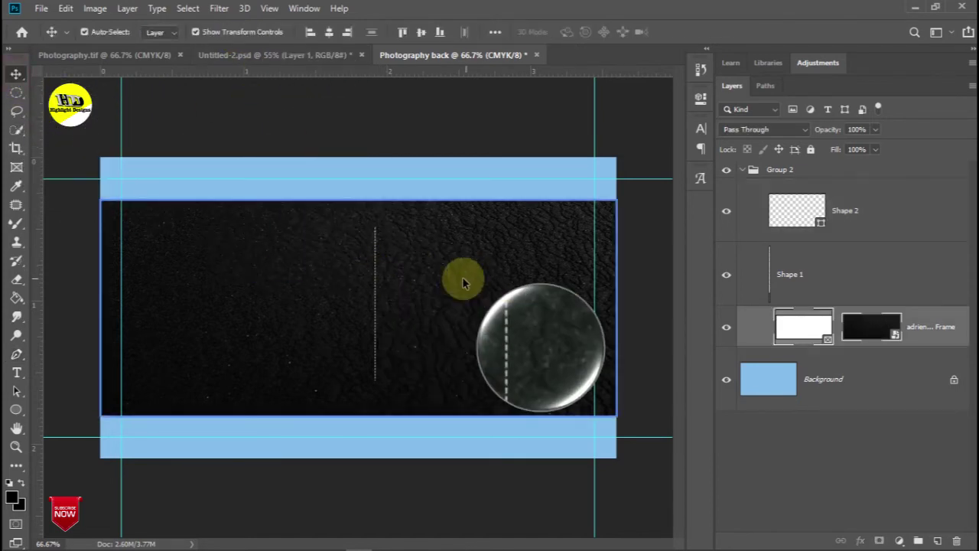
mouse_move(469, 549)
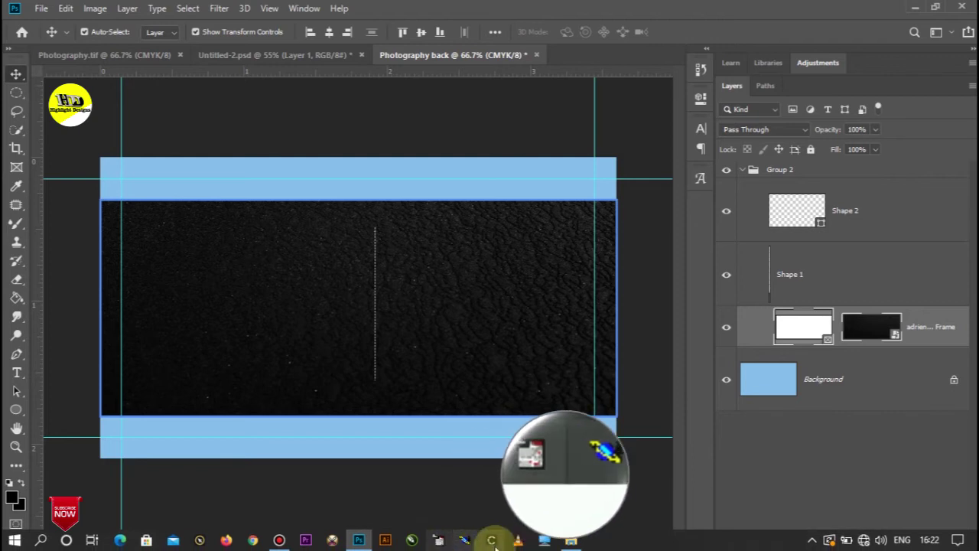
Bring the round photographer photo from Untitled-2 onto the card and shrink it to 39.80%
click(267, 58)
drag(382, 285, 490, 300)
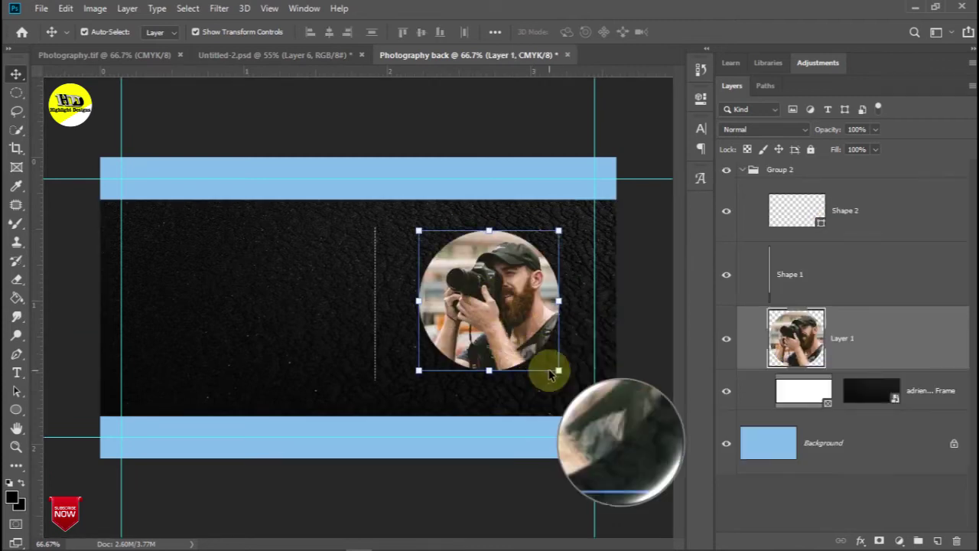
drag(559, 371, 576, 293)
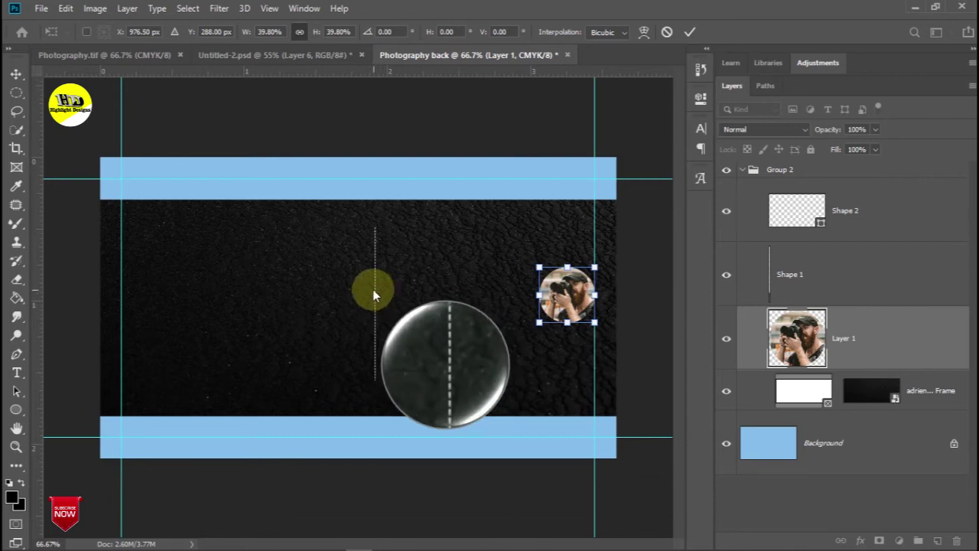
Centre the dashed line horizontally by aligning it with the Background layer
click(896, 280)
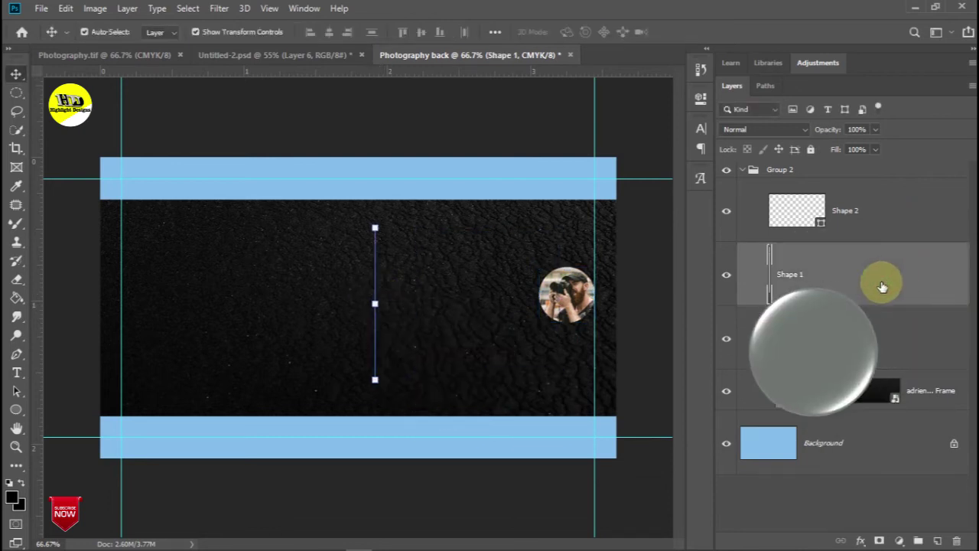
ctrl+click(900, 451)
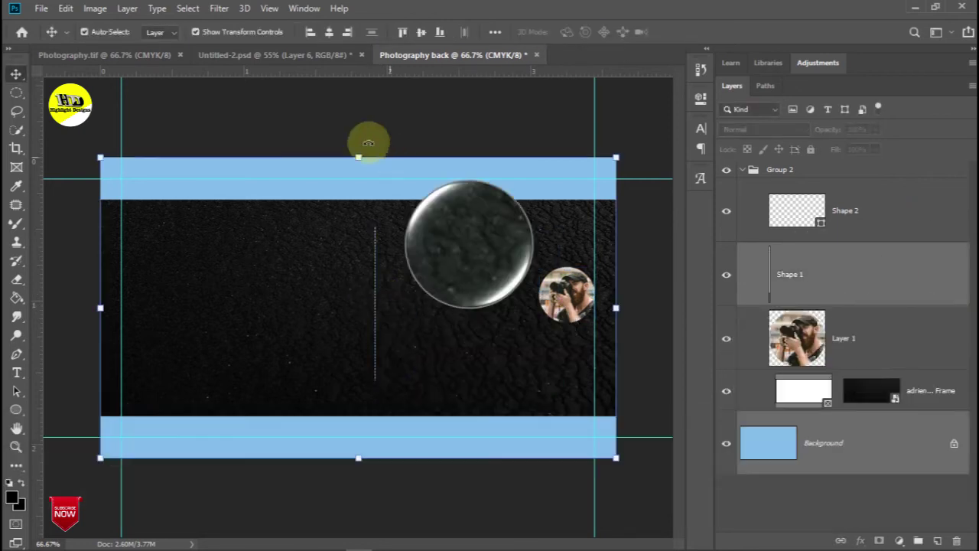
click(329, 32)
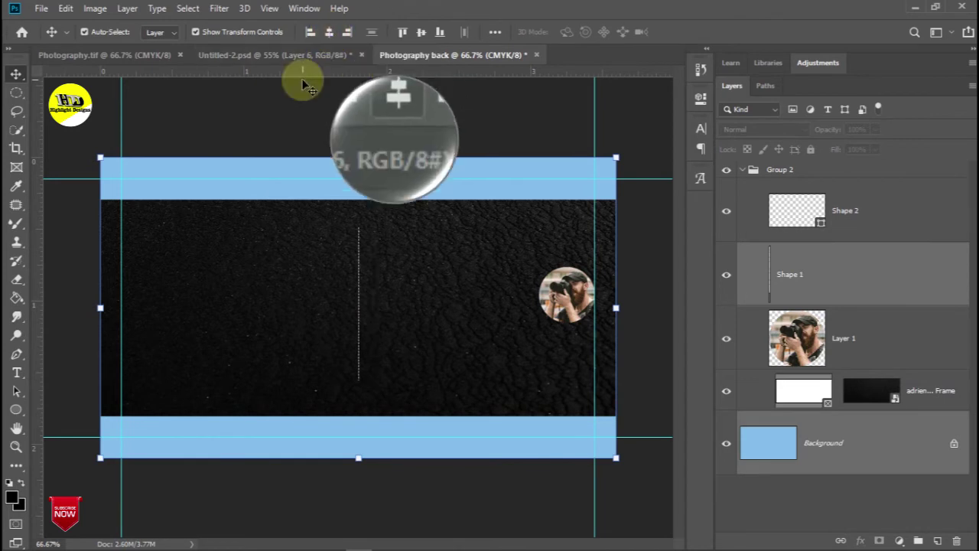
click(61, 110)
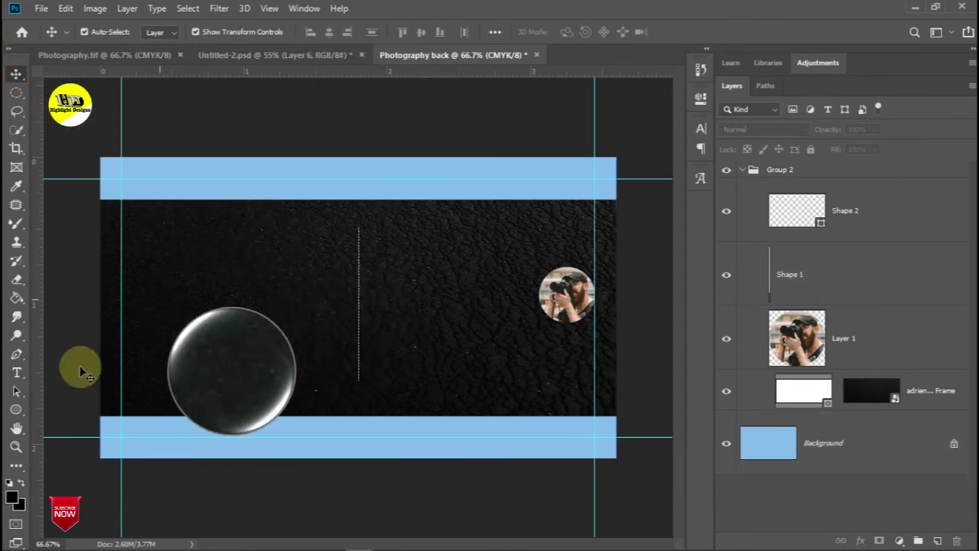
click(16, 373)
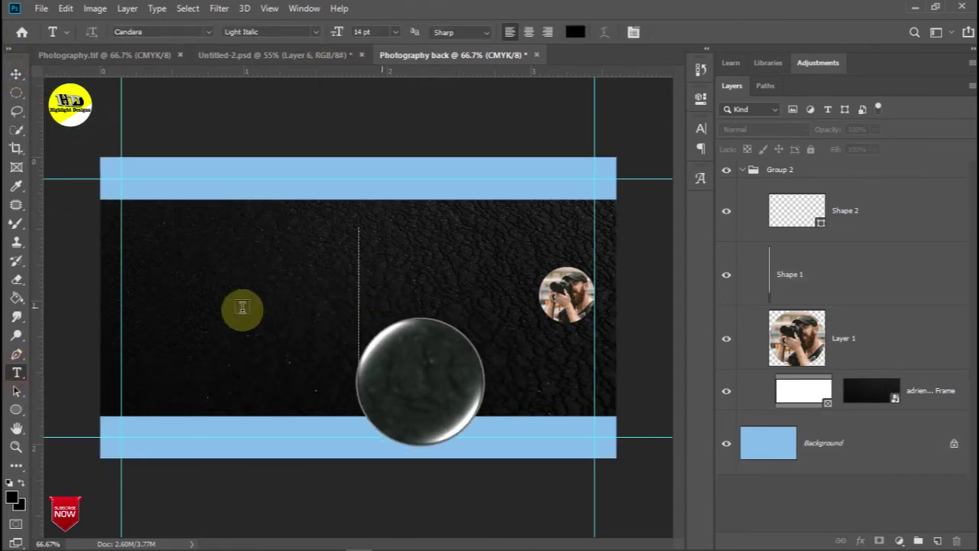
Set the foreground colour to white and type the photographer's name beside the dashed line
click(16, 186)
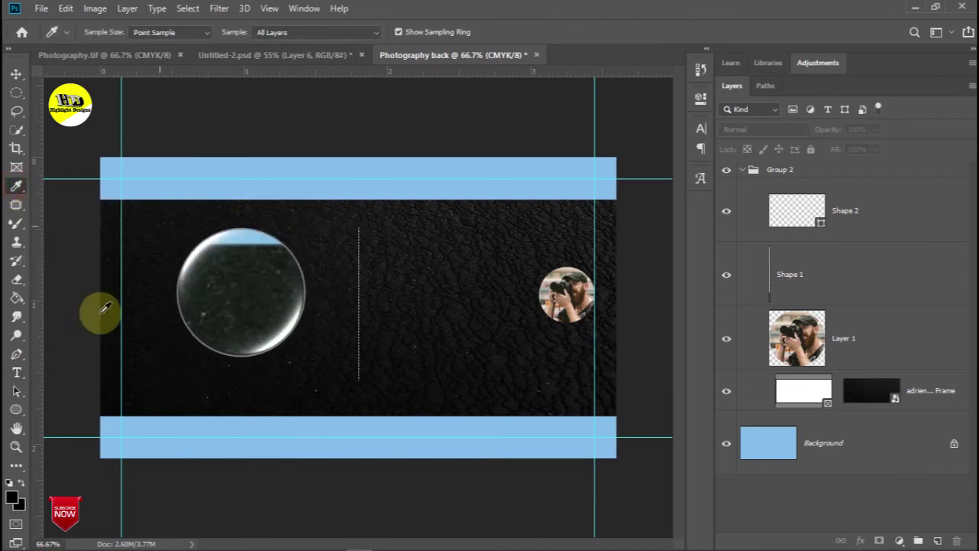
click(12, 499)
drag(415, 258, 365, 156)
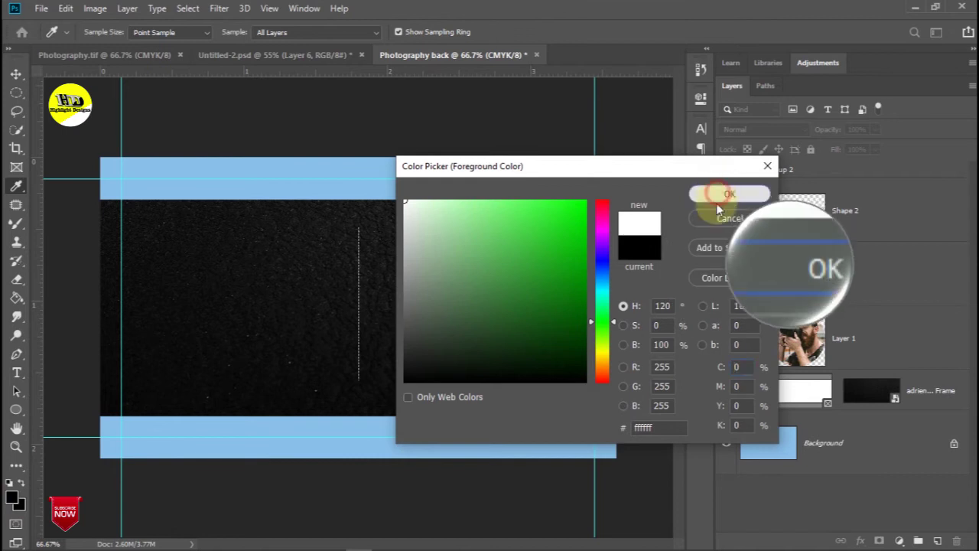
click(710, 194)
click(16, 372)
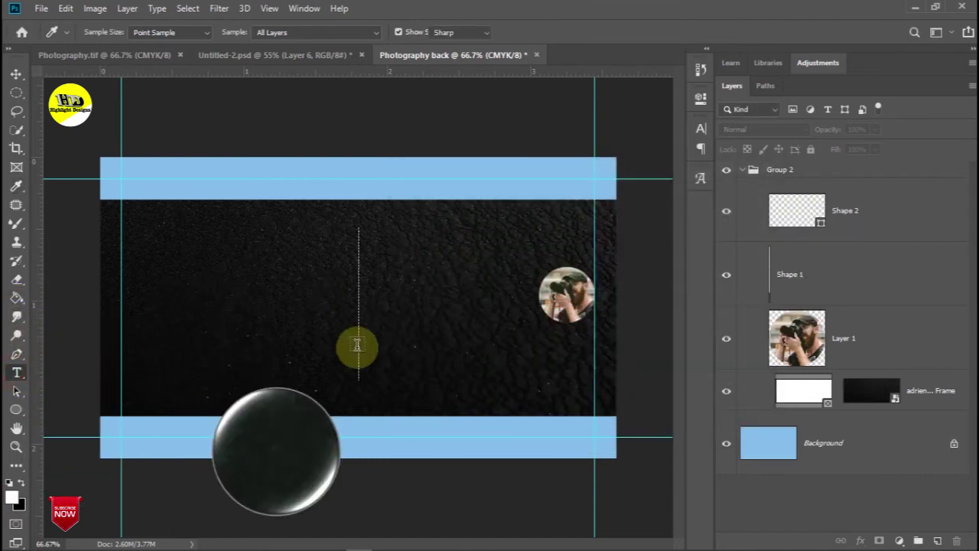
click(387, 311)
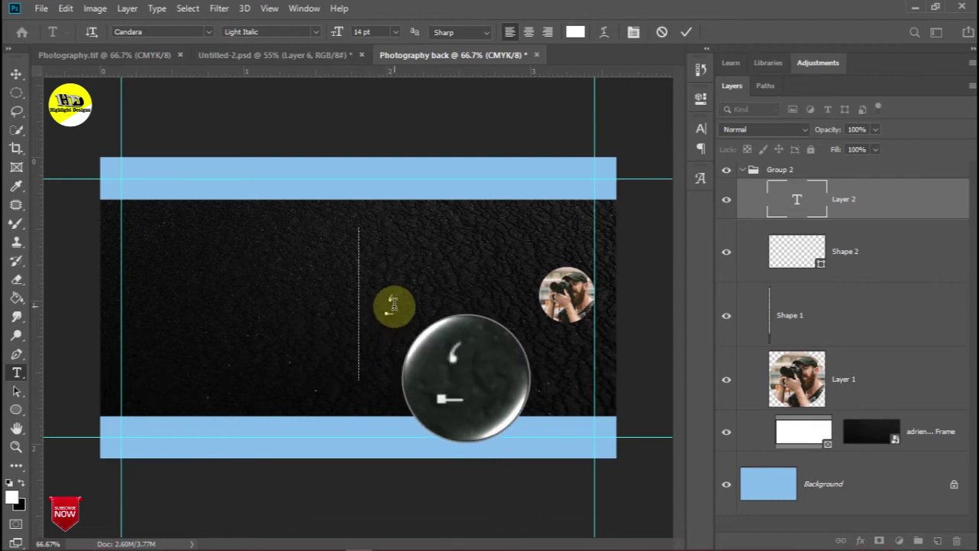
key(BackSpace)
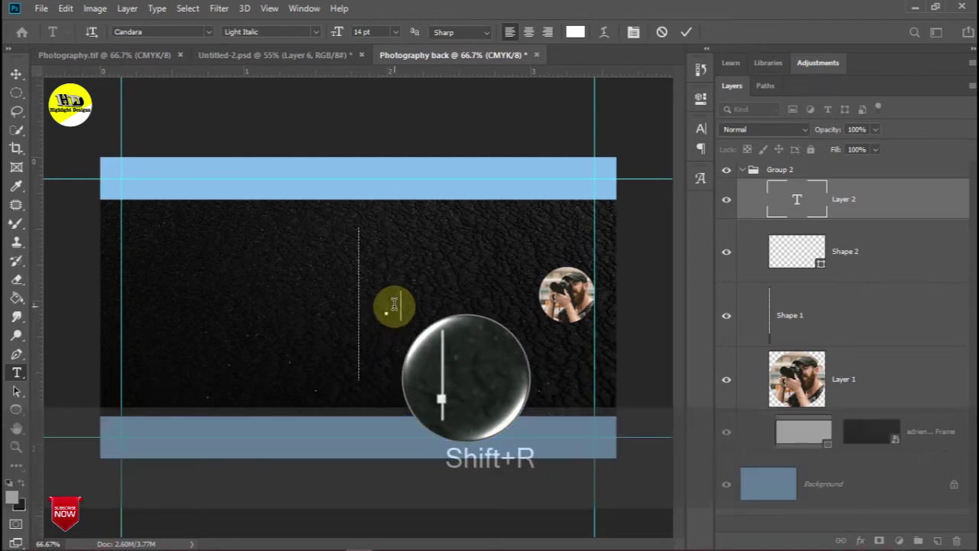
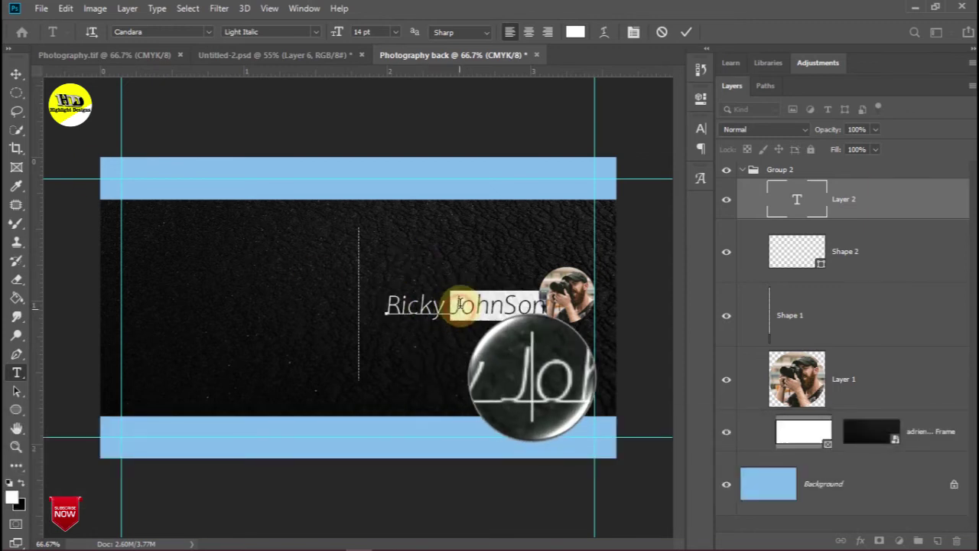
Apply the Exotc350 Bd BT font to the name and shift it left beside the photo
key(ctrl+a)
click(208, 31)
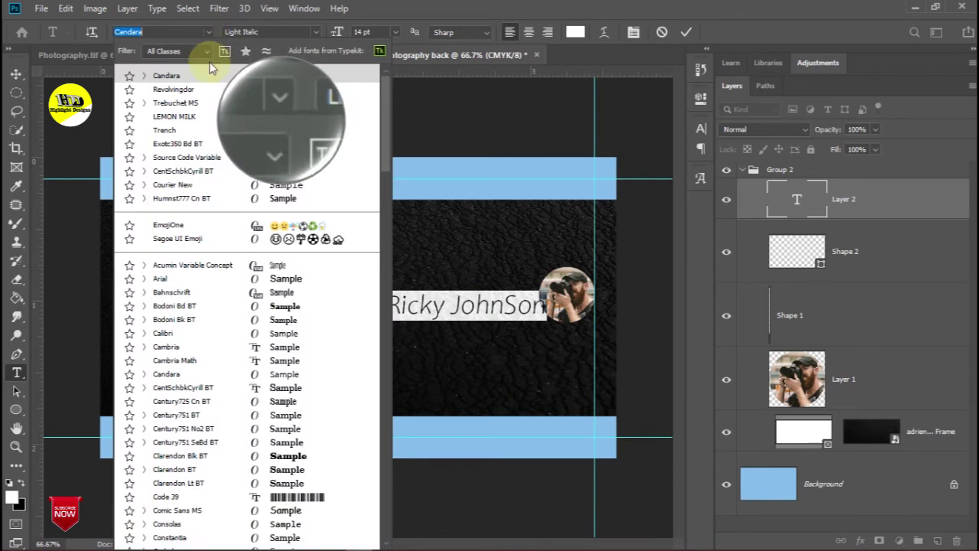
click(212, 146)
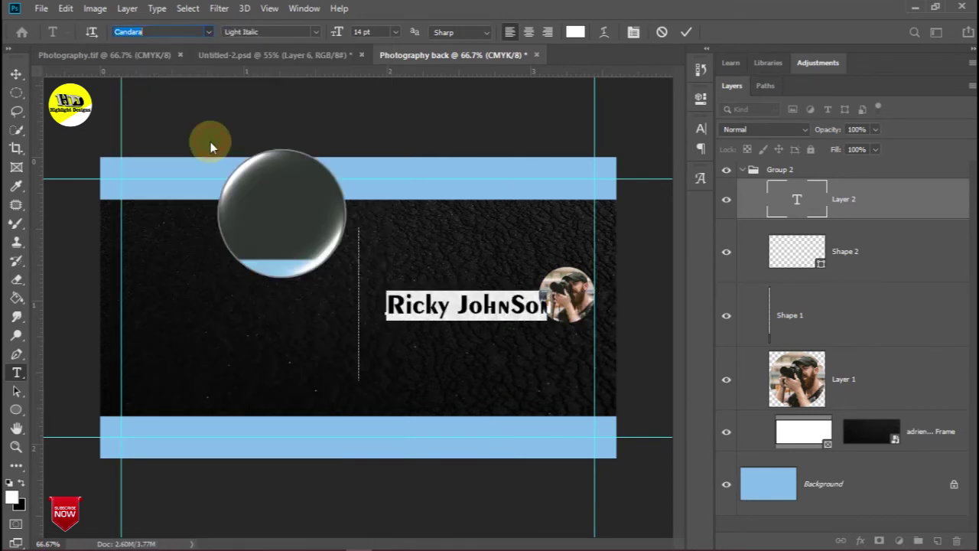
drag(504, 310, 483, 307)
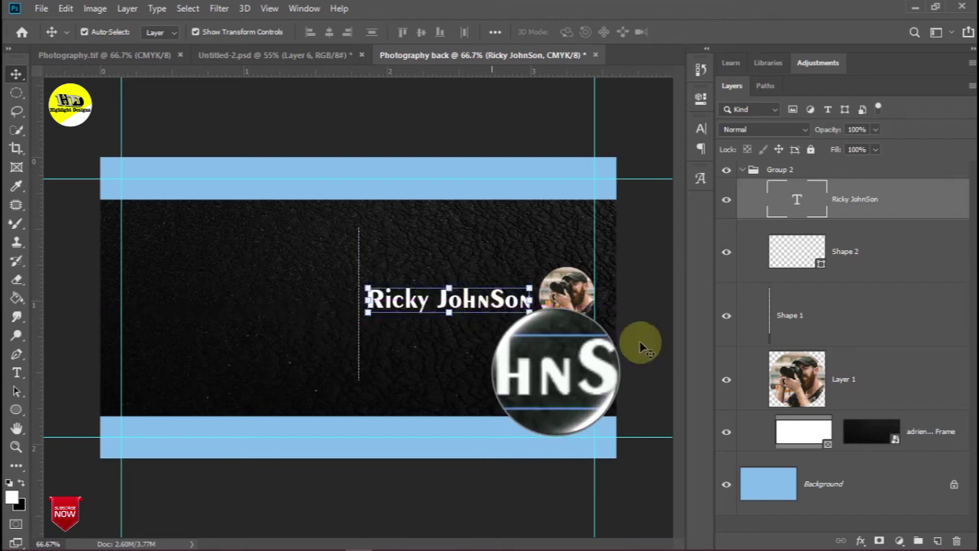
Set the Pen tool's shape stroke to white and 3 px wide
click(16, 357)
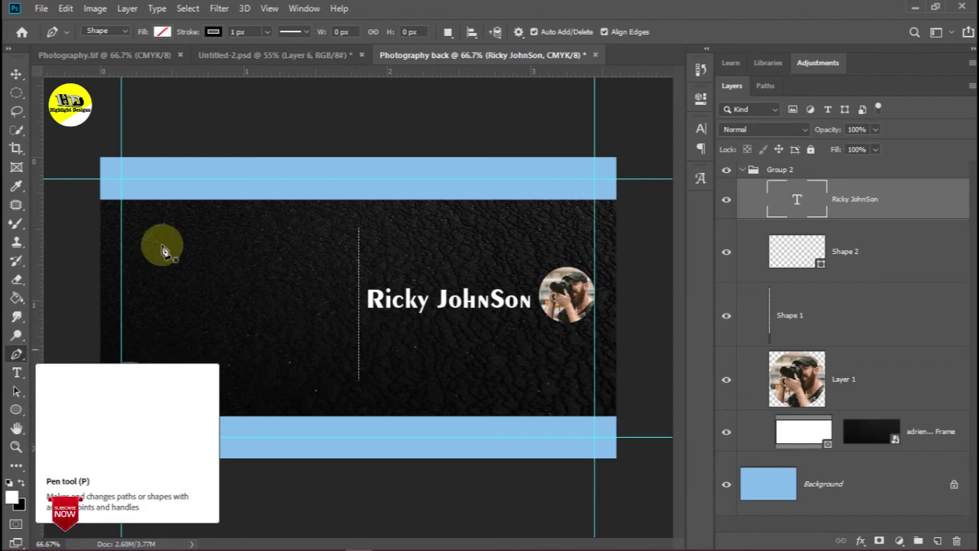
click(213, 34)
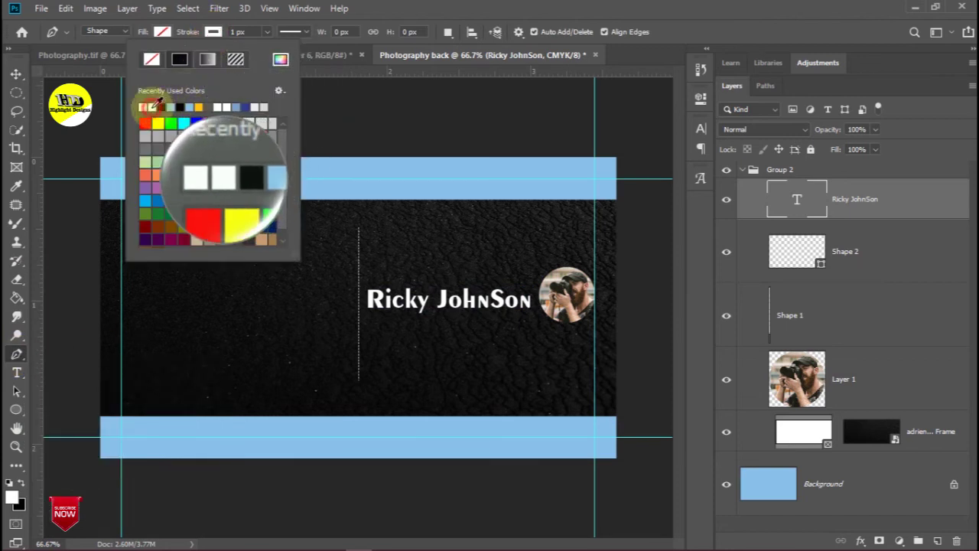
click(237, 32)
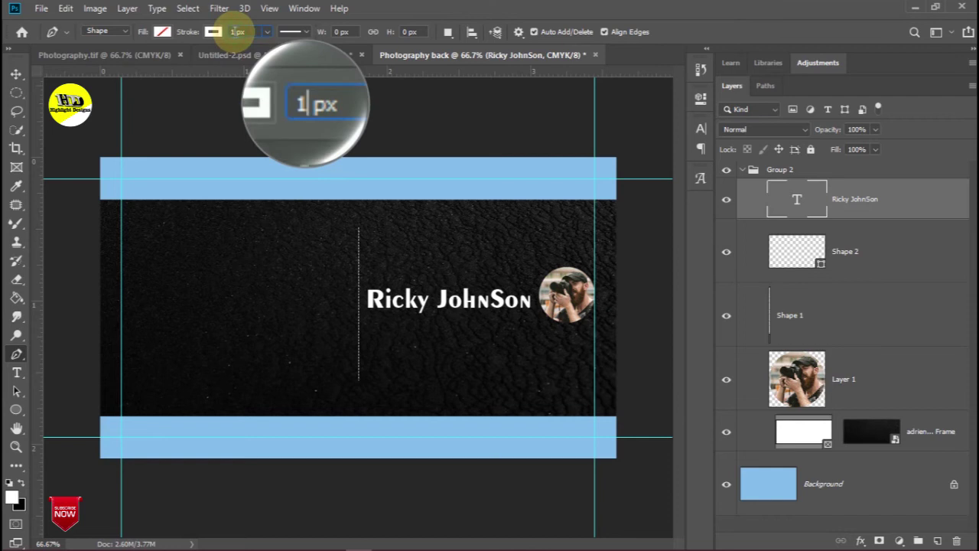
text(3)
key(Return)
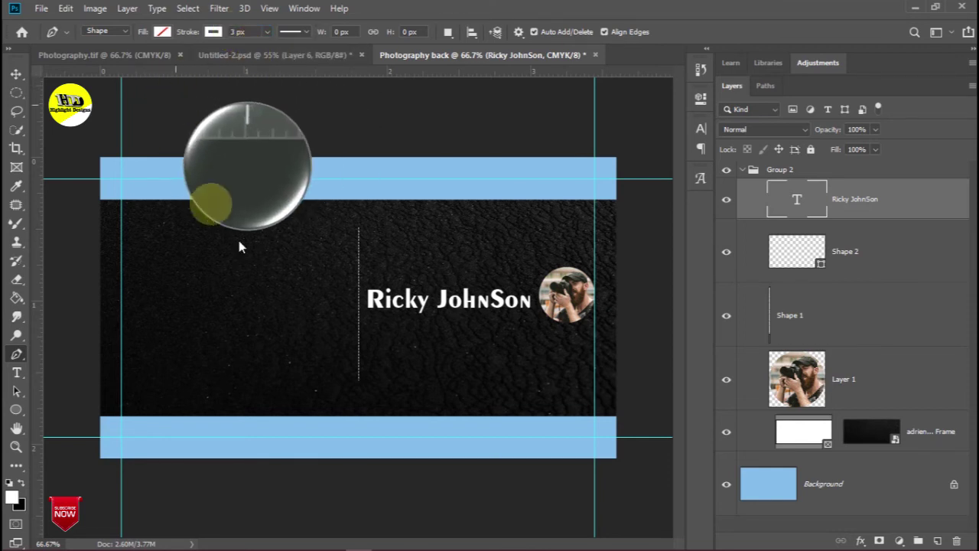
Draw a curved line under the name toward the photo and give it a dashed stroke
click(411, 327)
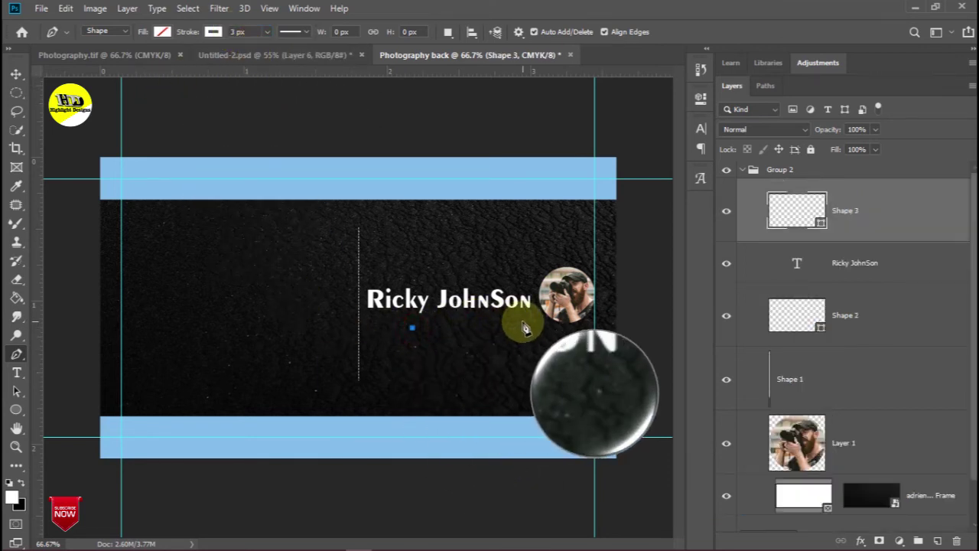
drag(545, 329, 580, 337)
key(ctrl+z)
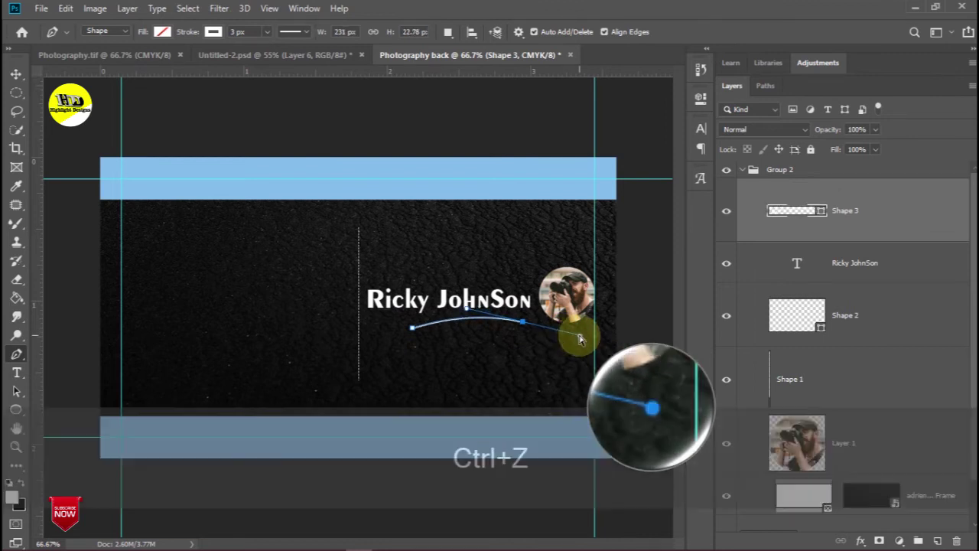
key(ctrl+z)
click(416, 328)
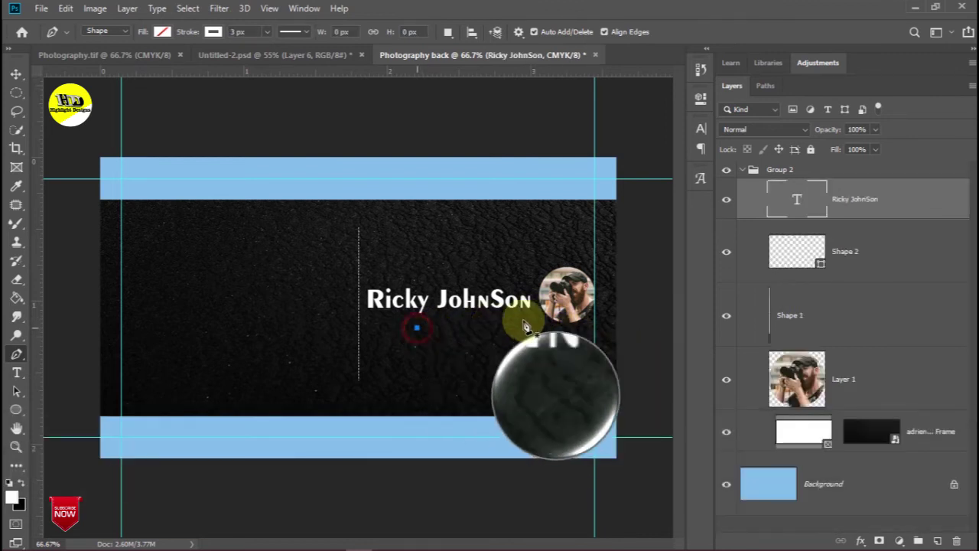
mouse_move(529, 315)
mouse_down()
mouse_move(570, 324)
mouse_move(536, 322)
mouse_up()
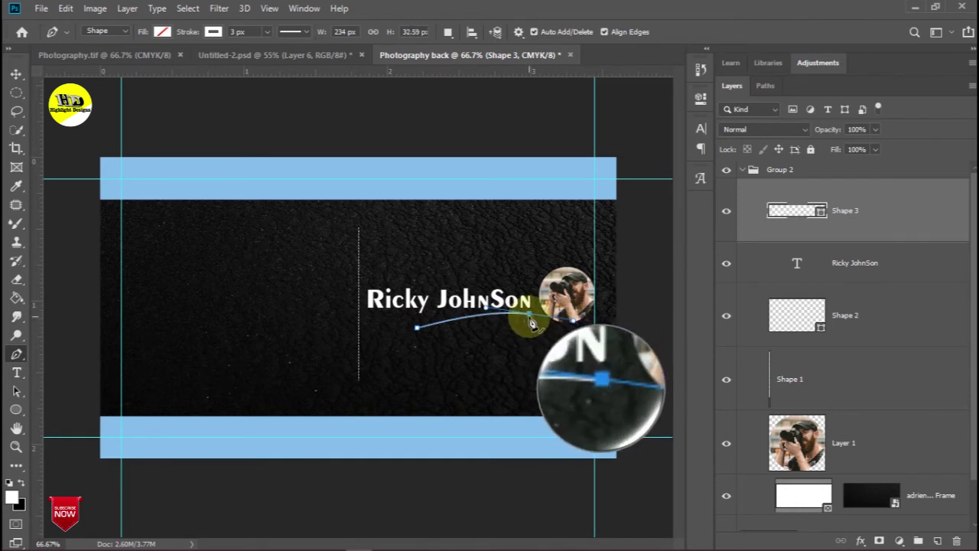
alt+click(529, 315)
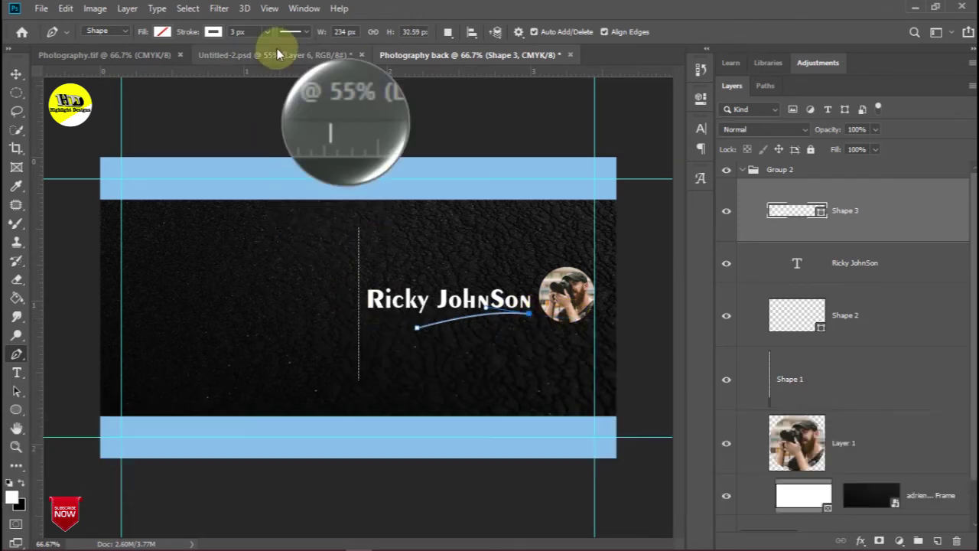
click(306, 32)
click(308, 100)
click(17, 74)
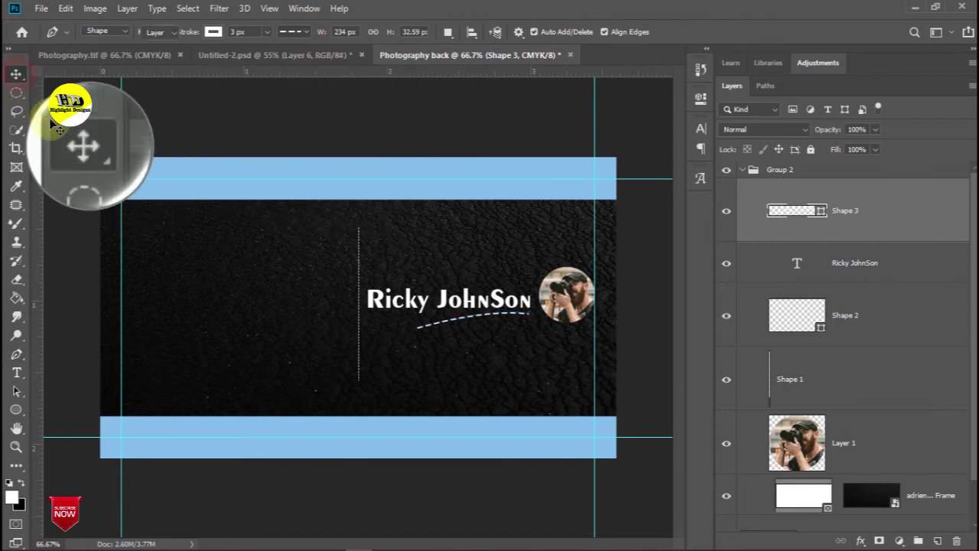
click(75, 131)
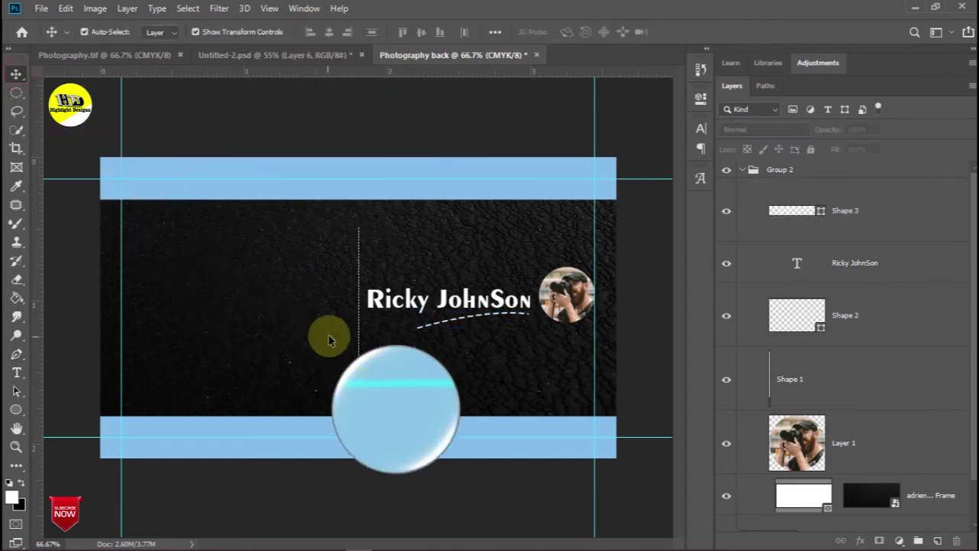
Add a vertical guide near the card's left edge, then bring png.psd's yellow pin icon onto the card at about 32.77%
click(789, 375)
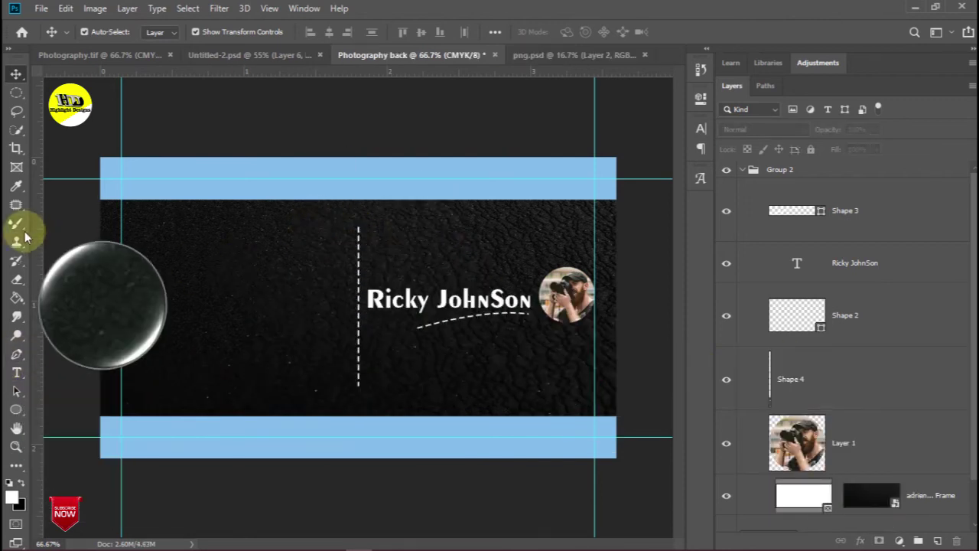
drag(38, 221, 141, 239)
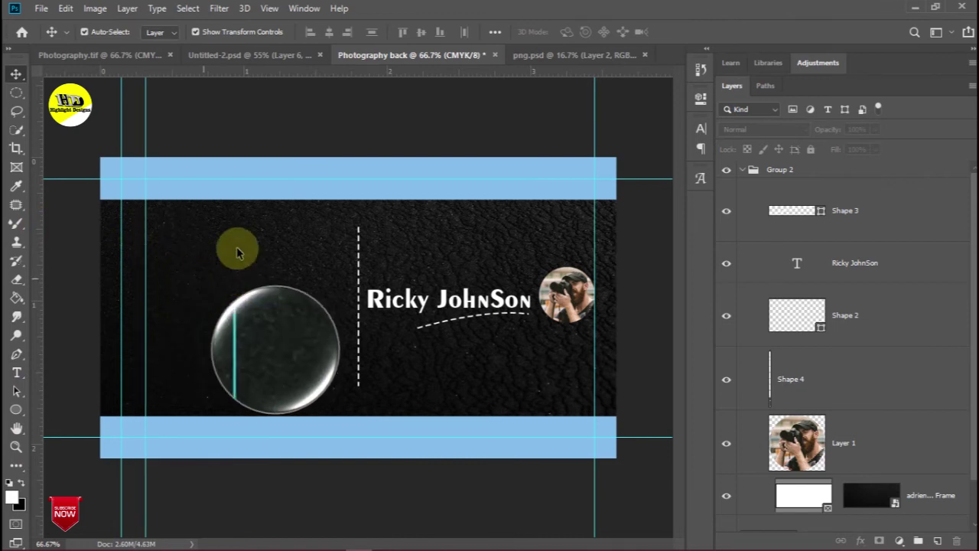
click(535, 54)
drag(357, 307, 273, 264)
drag(358, 386, 232, 234)
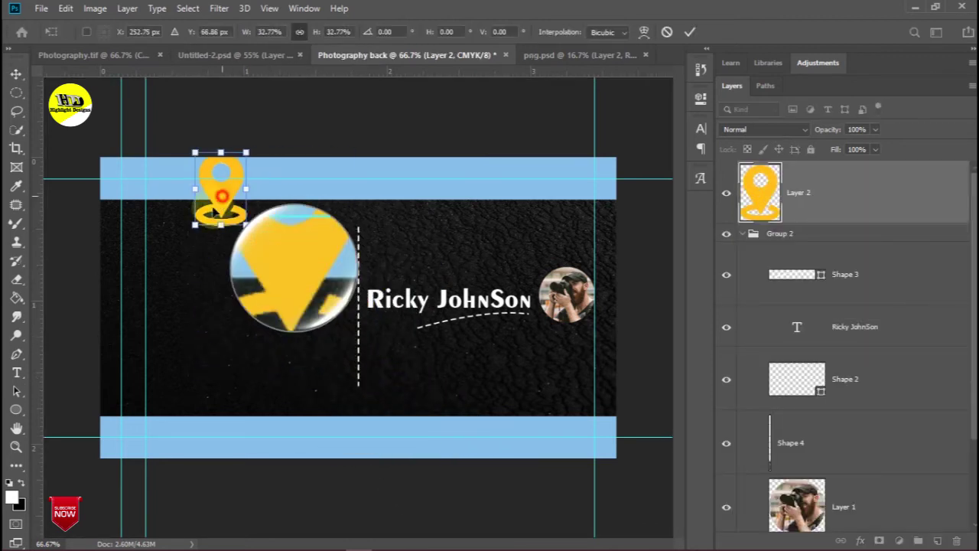
Fill the pin icon white with the Paint Bucket and shrink it further
click(18, 299)
click(193, 254)
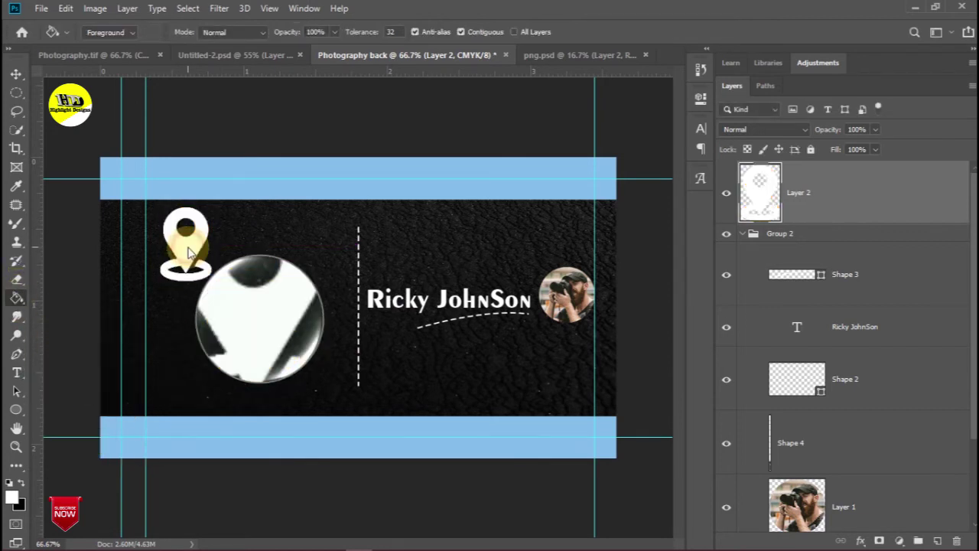
click(16, 73)
drag(209, 280, 170, 228)
scroll(168, 221, up, 4)
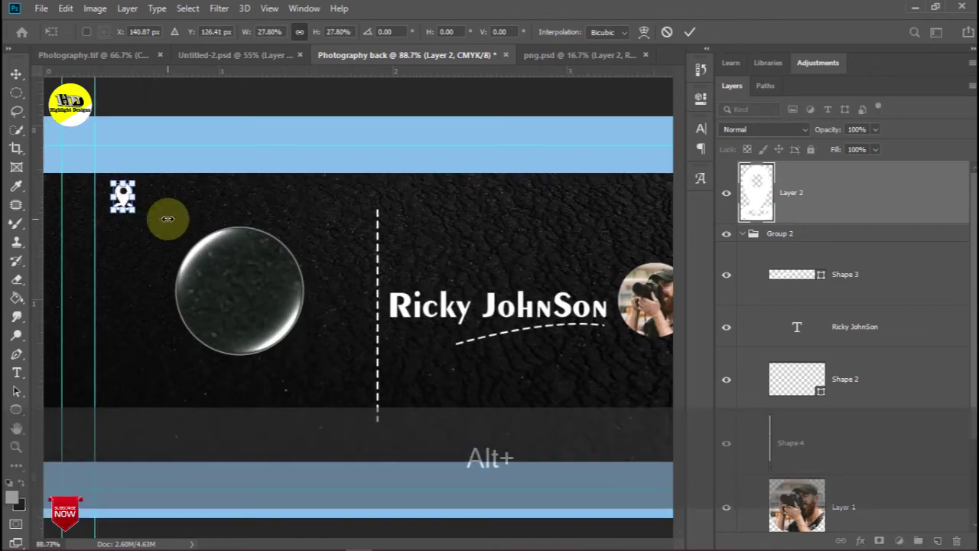
drag(384, 543, 360, 543)
drag(180, 190, 143, 231)
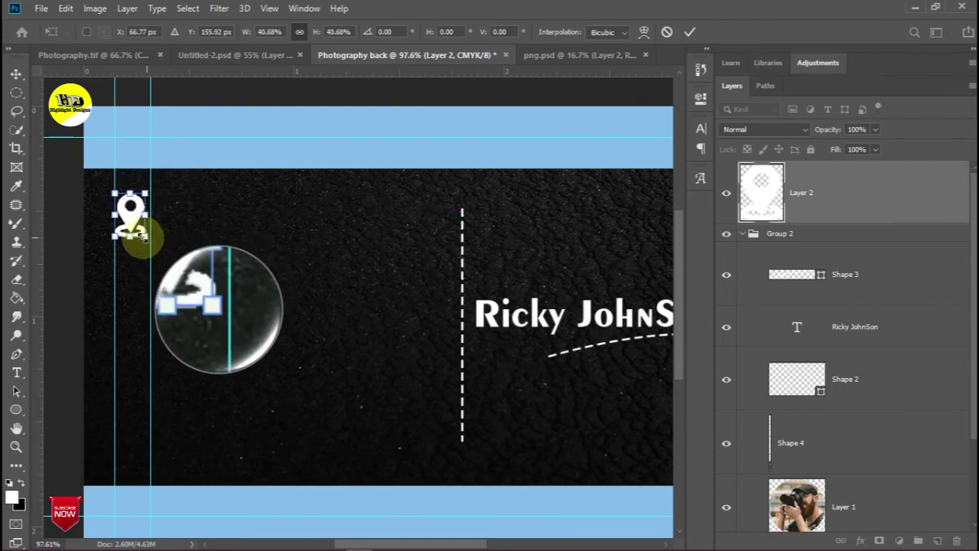
key(ctrl+z)
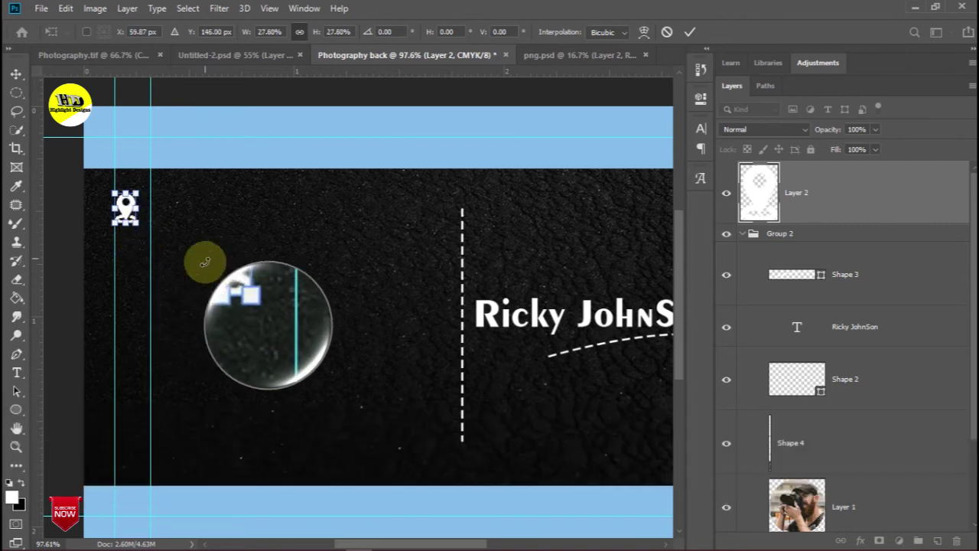
Commit the pin at about 27.80% at the top-left and align the left vertical guide with it
scroll(225, 283, down, 3)
scroll(226, 283, up, 1)
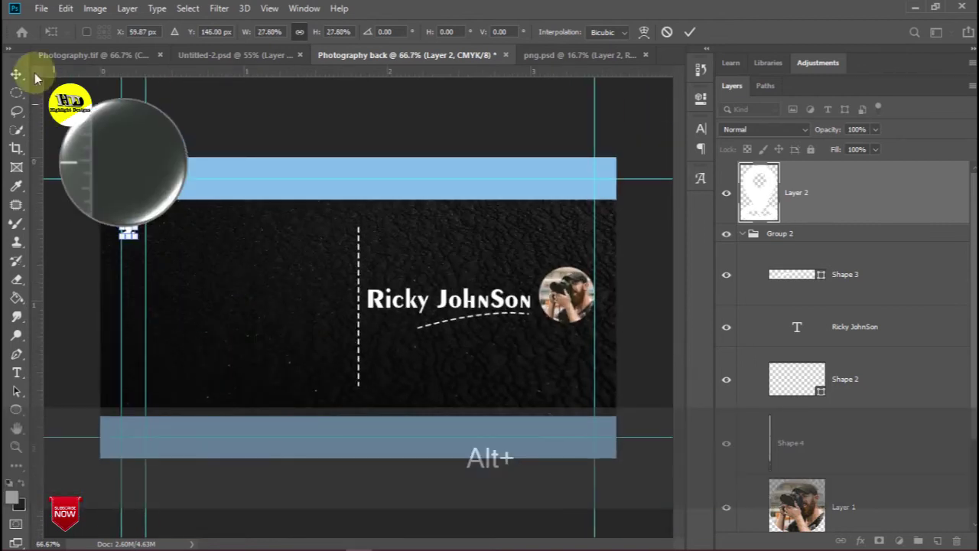
click(17, 74)
click(71, 132)
drag(217, 218, 146, 277)
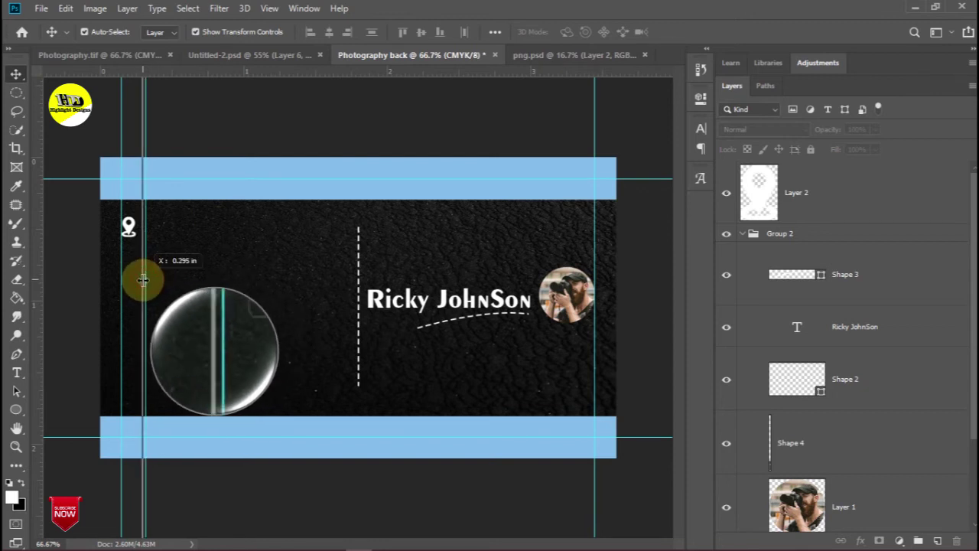
drag(137, 296, 136, 296)
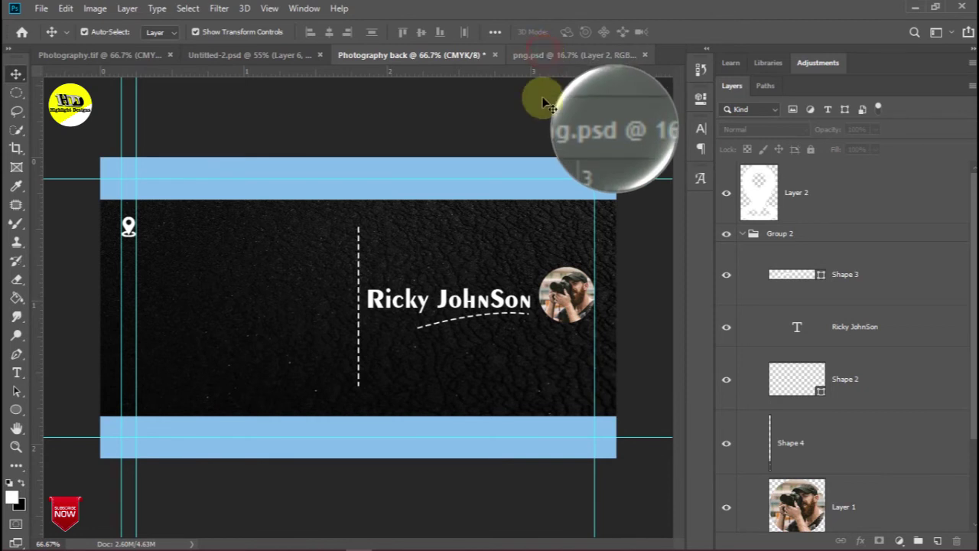
Bring the phone icon from png.psd into the card and scale it down
click(572, 56)
click(283, 302)
drag(299, 266, 214, 288)
drag(62, 137, 256, 333)
drag(326, 379, 300, 320)
Fill the phone icon white, shrink it, and place it below the pin
click(17, 297)
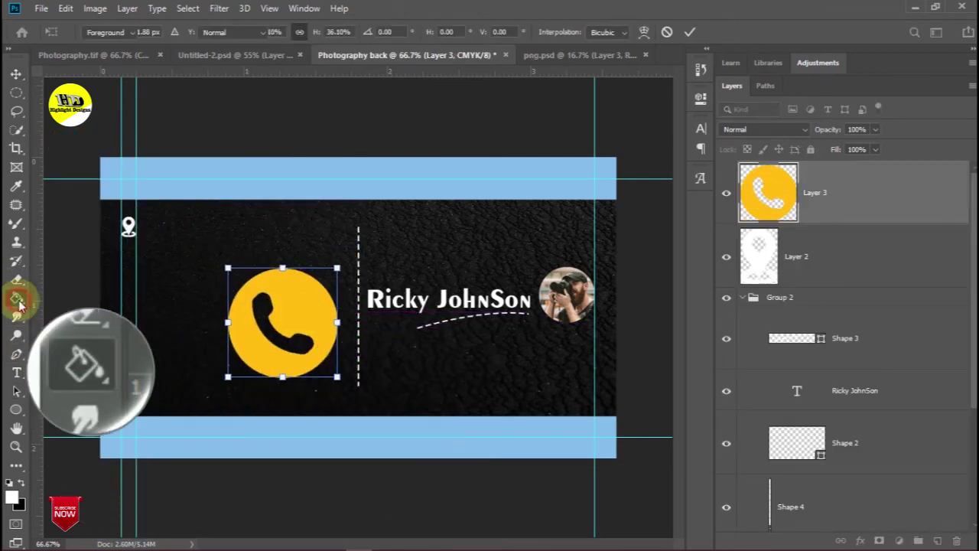
click(288, 297)
click(18, 74)
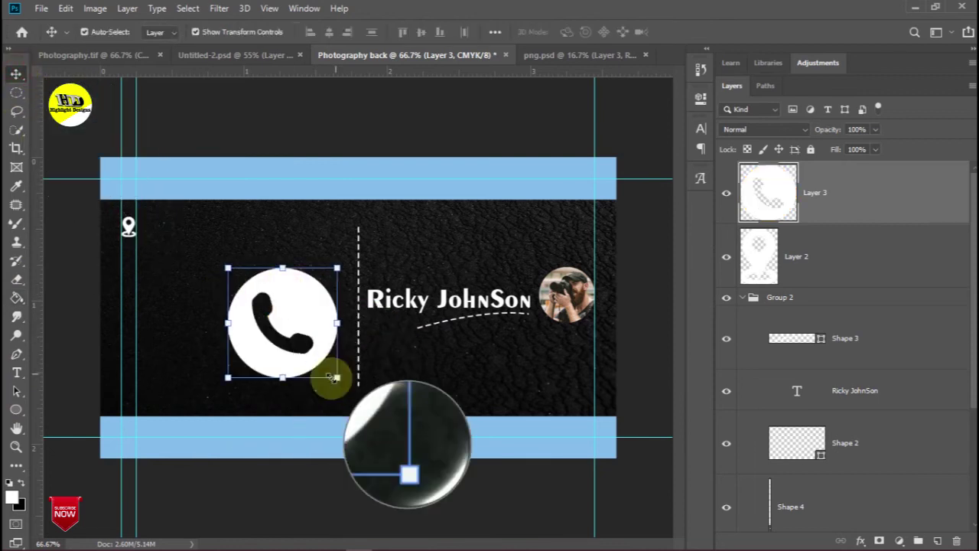
drag(337, 378, 272, 340)
drag(228, 268, 95, 288)
scroll(327, 371, up, 2)
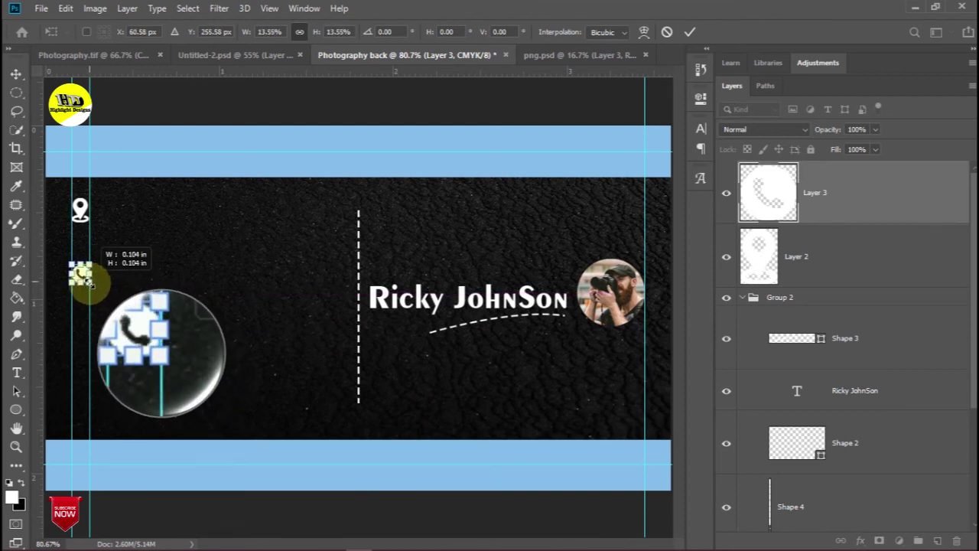
drag(90, 284, 91, 284)
key(Return)
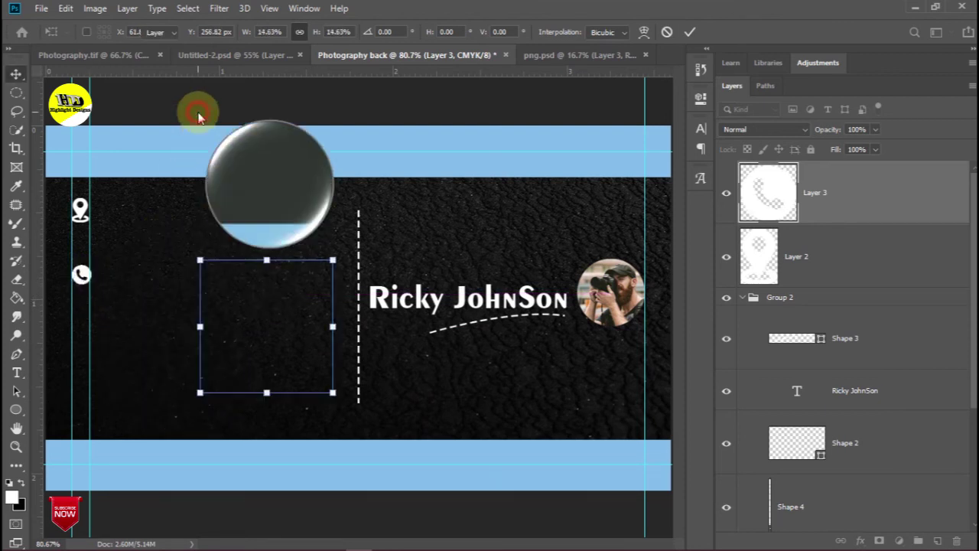
click(540, 54)
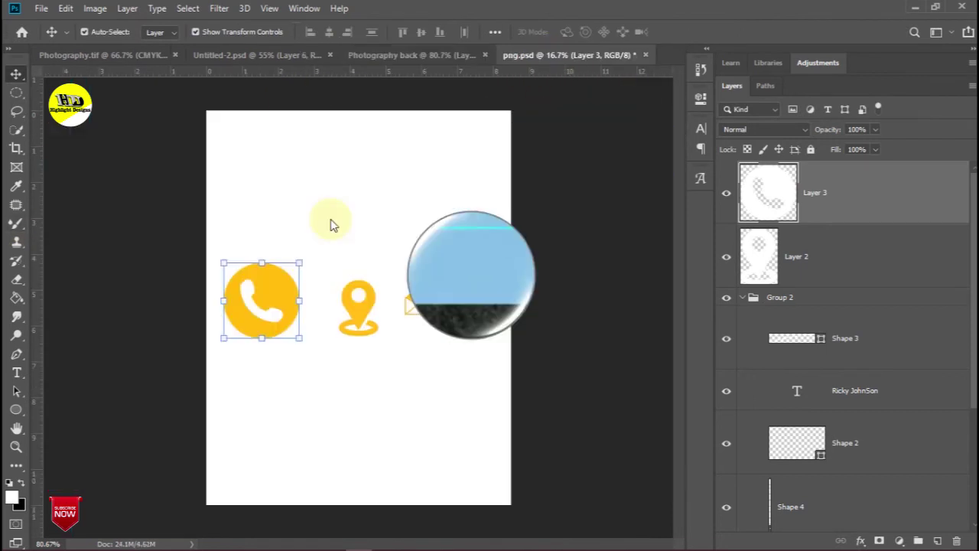
Drag in the envelope icon, make its yellow parts and @ white, and shrink it to about 13.42% under the phone
click(424, 304)
drag(414, 297, 292, 302)
click(17, 297)
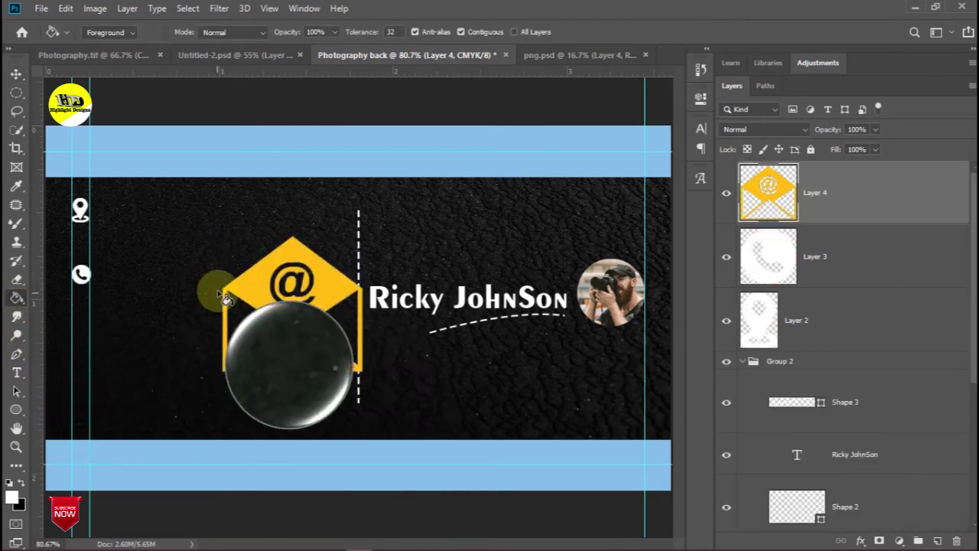
click(256, 293)
click(291, 291)
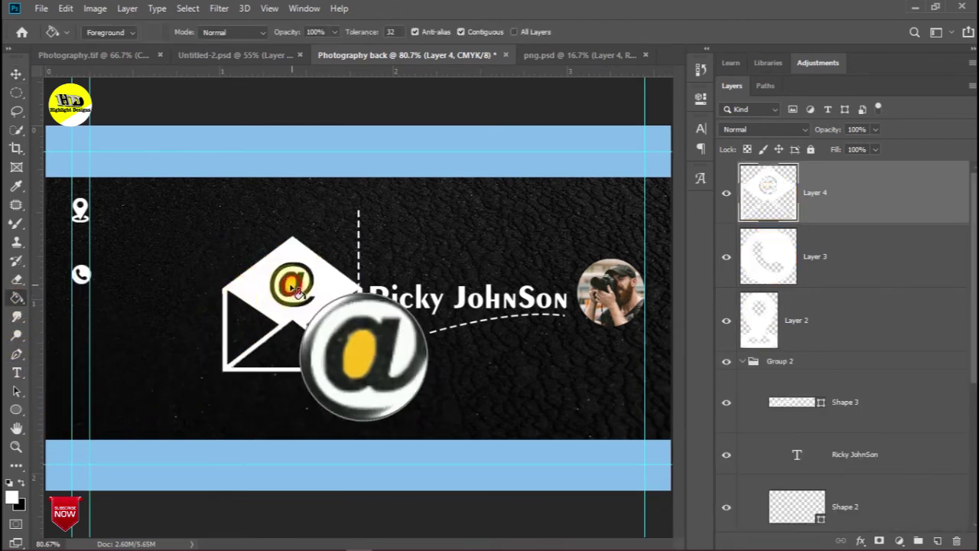
click(16, 73)
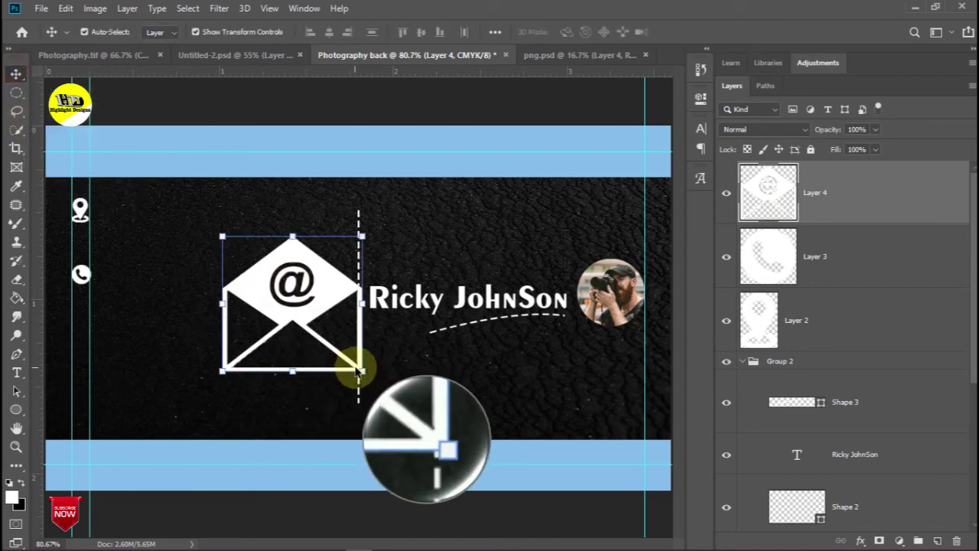
key(ctrl+t)
drag(224, 236, 283, 295)
drag(306, 324, 88, 343)
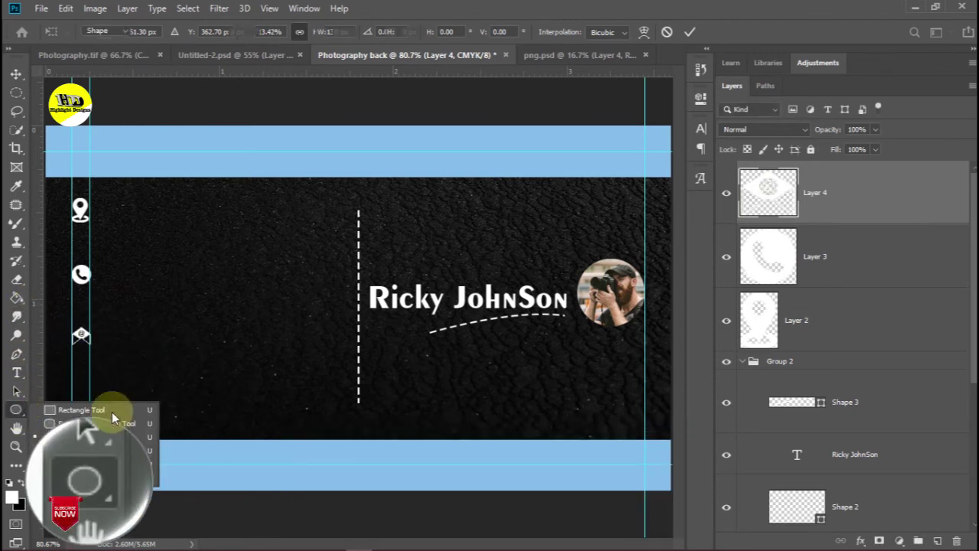
Sample white with the Eyedropper and draw a small circle with the Ellipse Tool
click(112, 413)
right_click(19, 411)
click(76, 438)
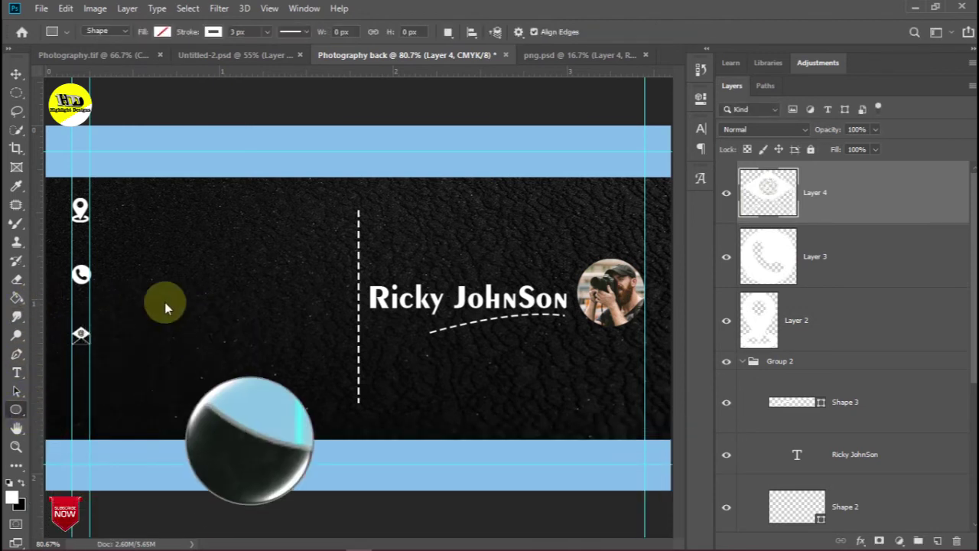
alt+shift+click(183, 299)
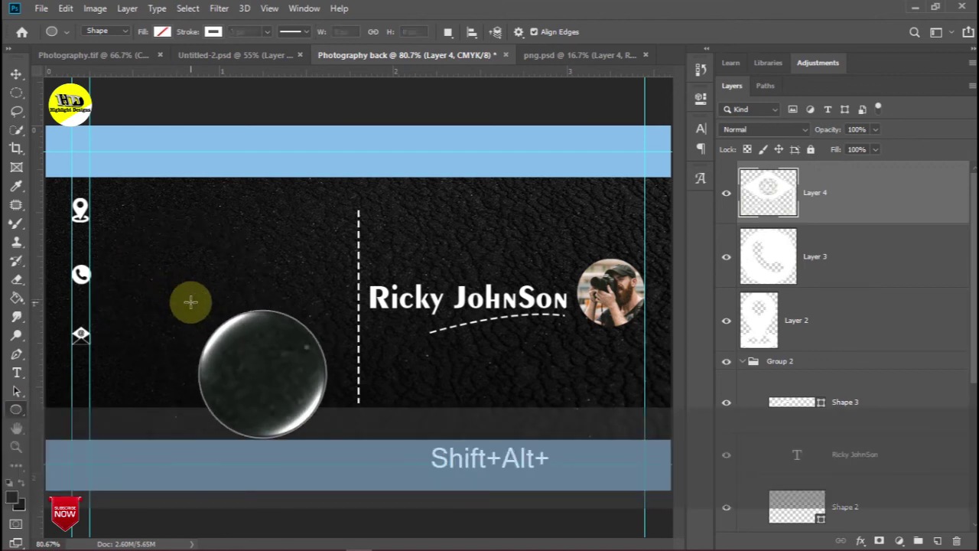
key(ctrl+z)
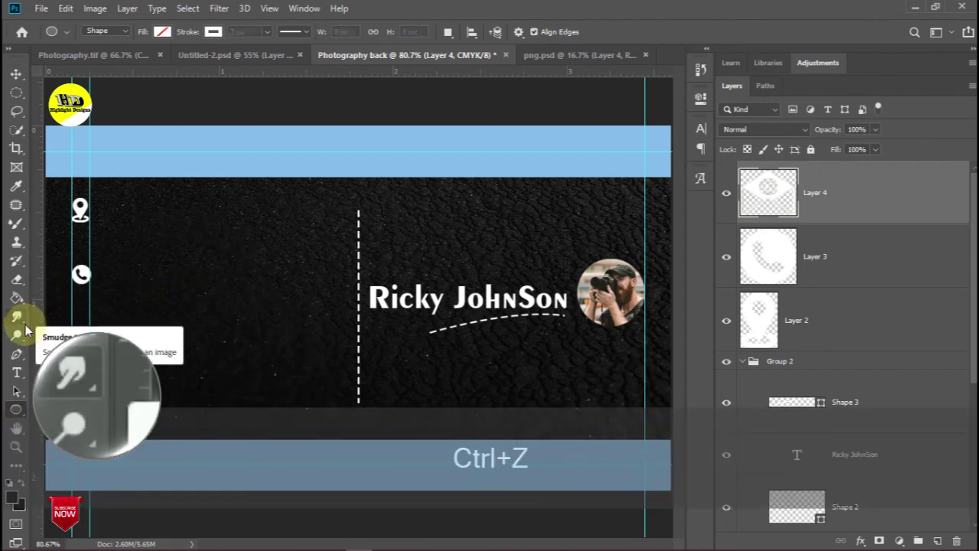
key(ctrl+shift+z)
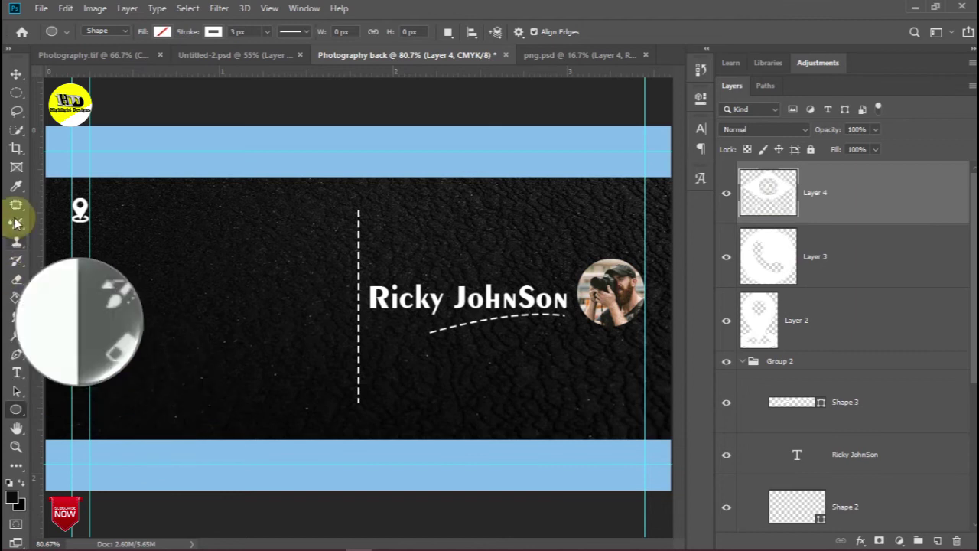
click(17, 186)
click(83, 271)
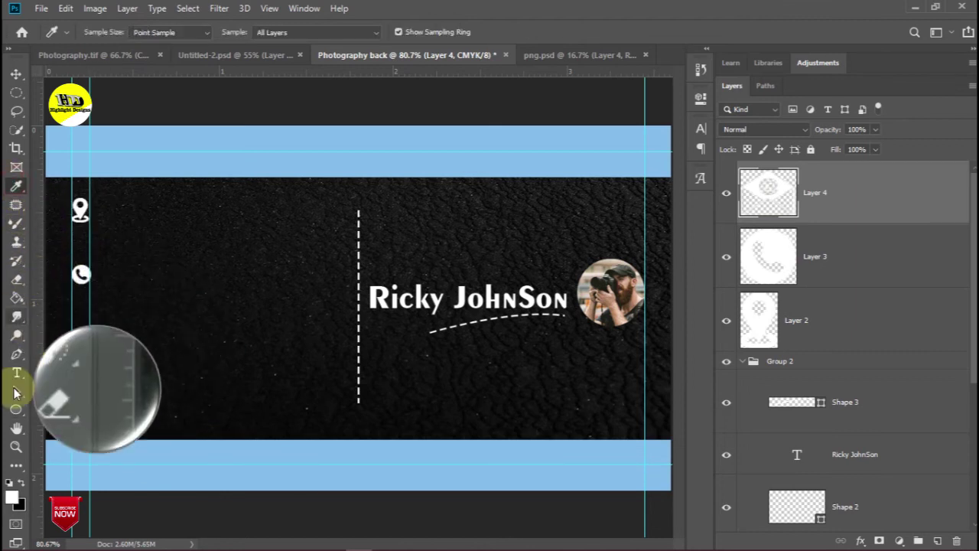
click(16, 410)
drag(199, 304, 227, 343)
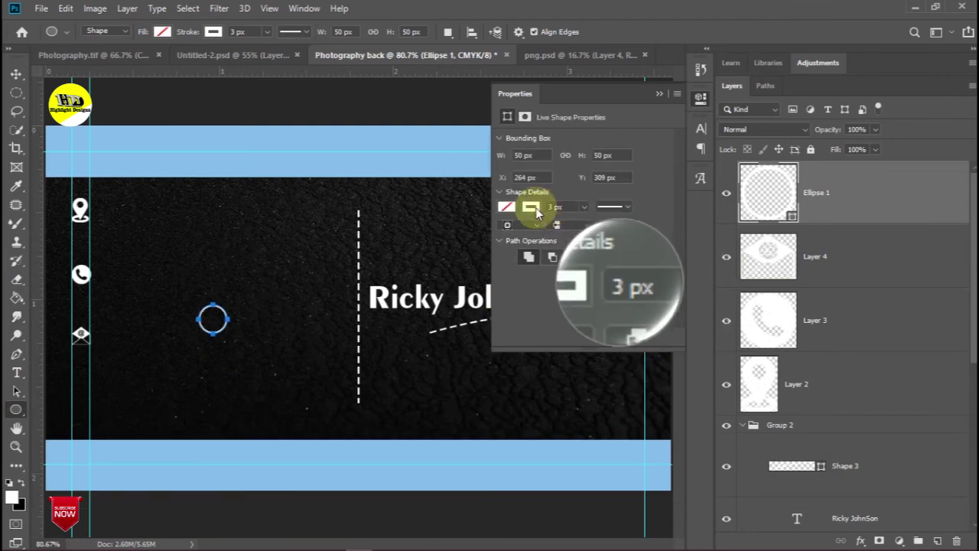
Give the circle a solid white fill and move it below the envelope icon
click(506, 207)
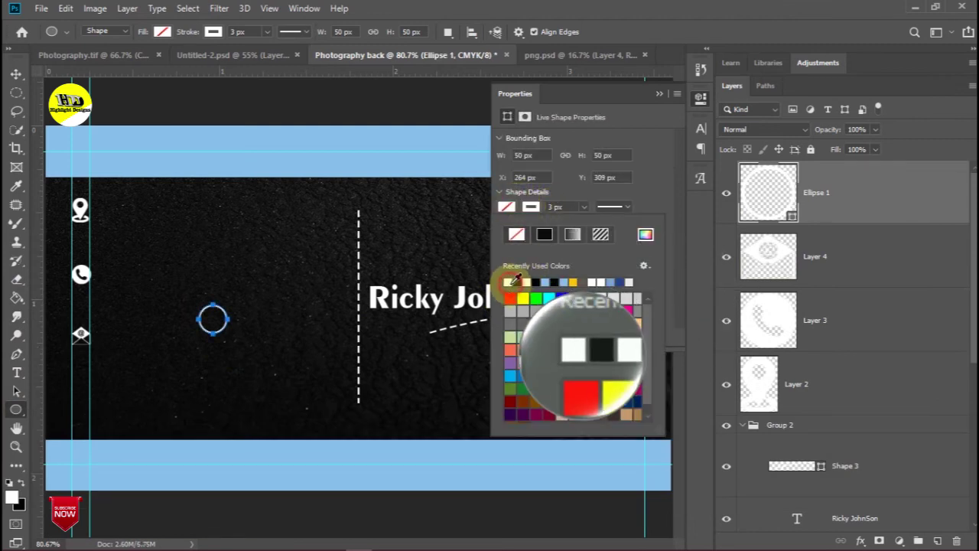
click(517, 277)
click(659, 93)
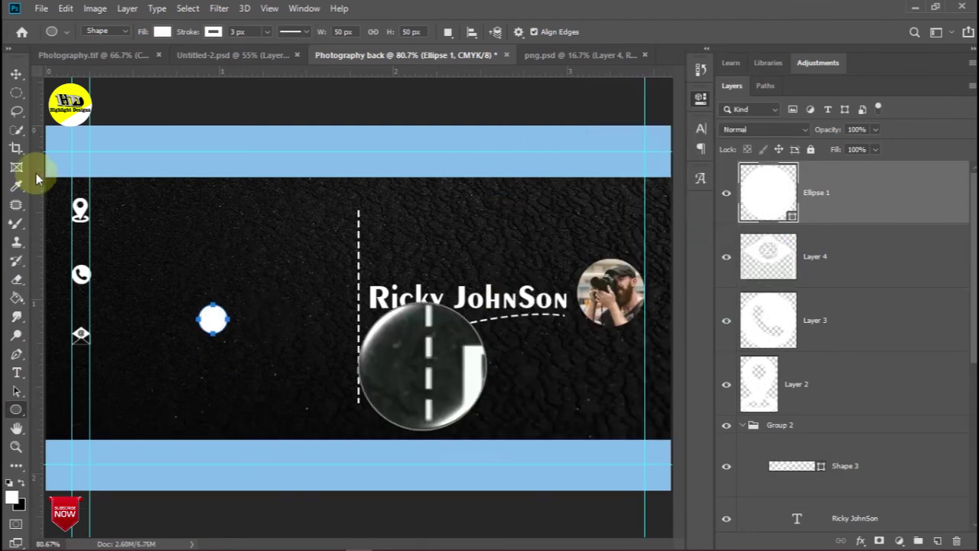
click(16, 75)
drag(221, 323, 96, 411)
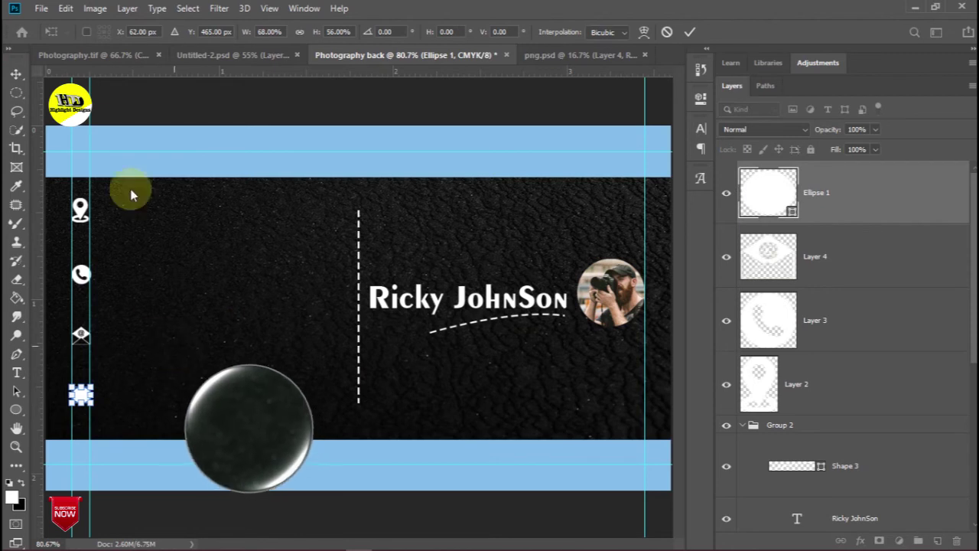
click(17, 75)
drag(174, 155, 83, 397)
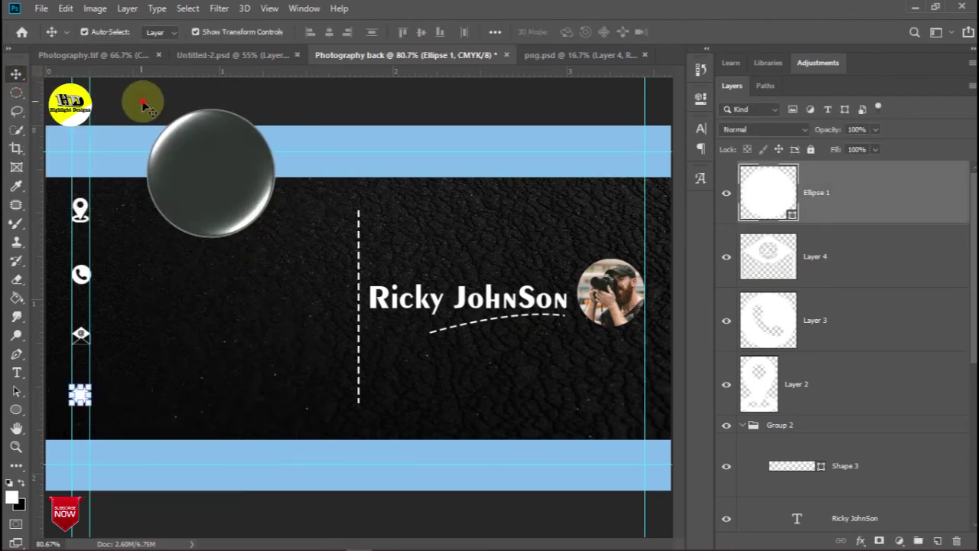
click(143, 104)
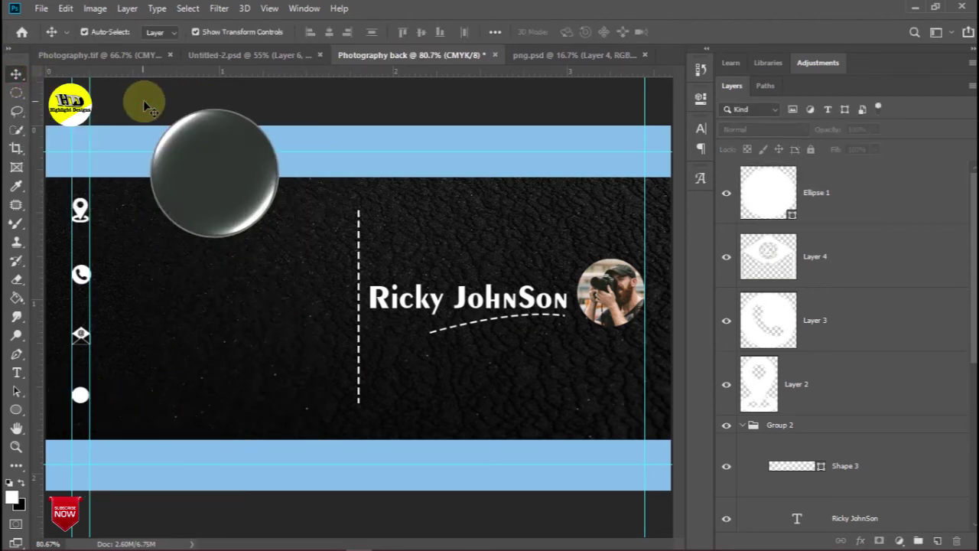
Duplicate the name text layer and move the copy beside the pin icon
click(459, 297)
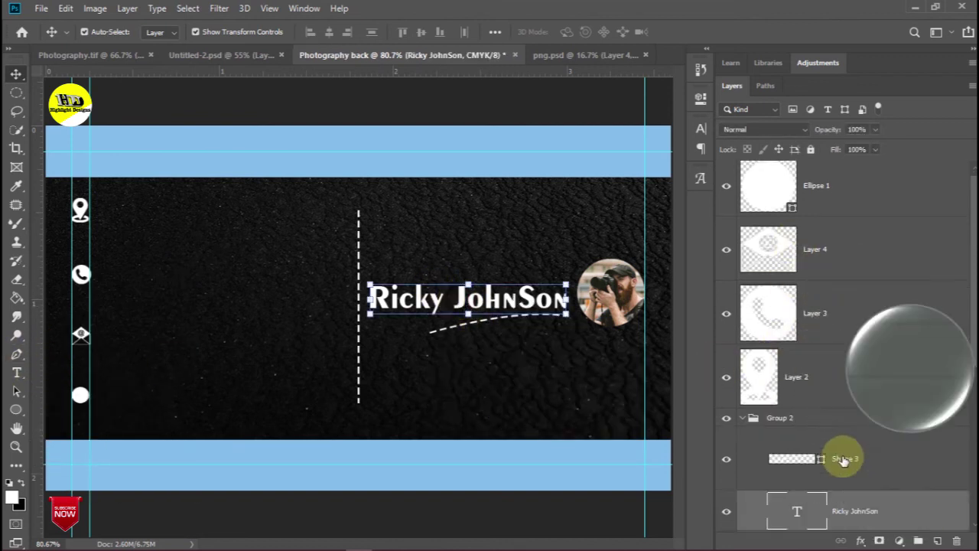
drag(859, 510, 939, 540)
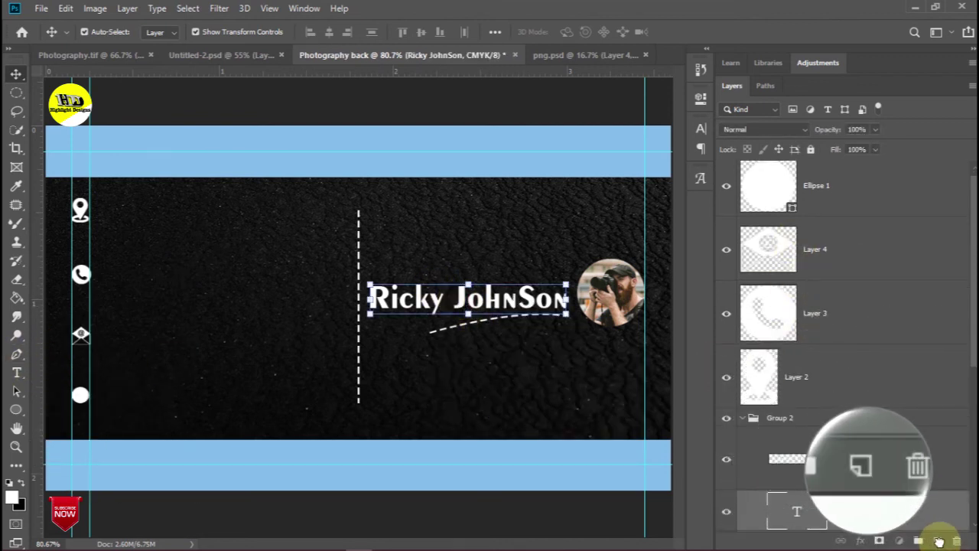
mouse_move(496, 300)
mouse_down()
mouse_move(247, 218)
mouse_move(304, 220)
mouse_up()
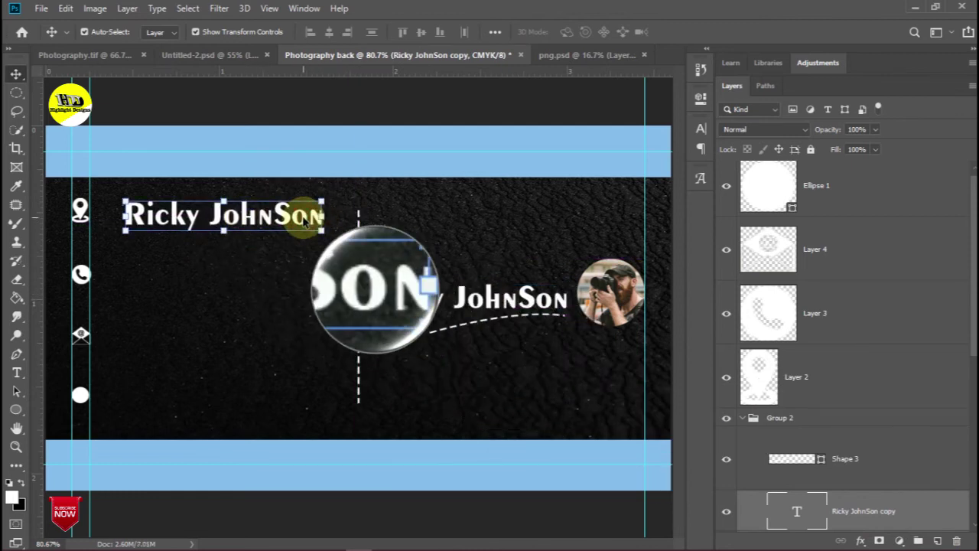
Replace the copied text with the street address and position it next to the pin
click(16, 373)
click(288, 215)
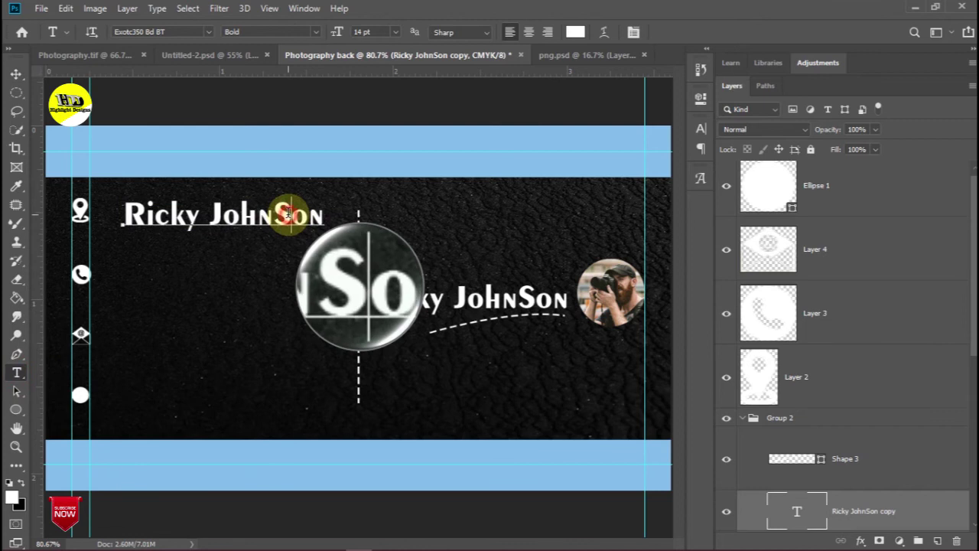
double_click(287, 215)
key(BackSpace)
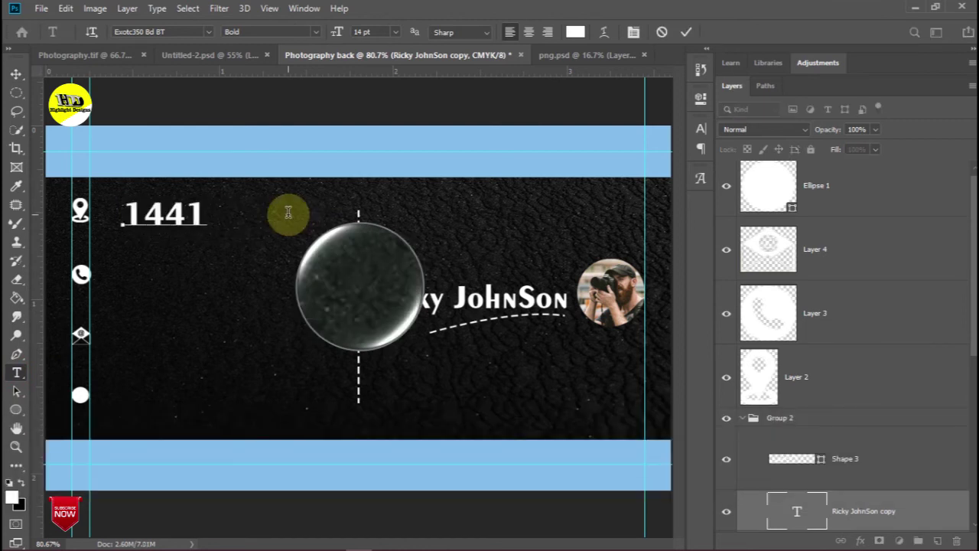
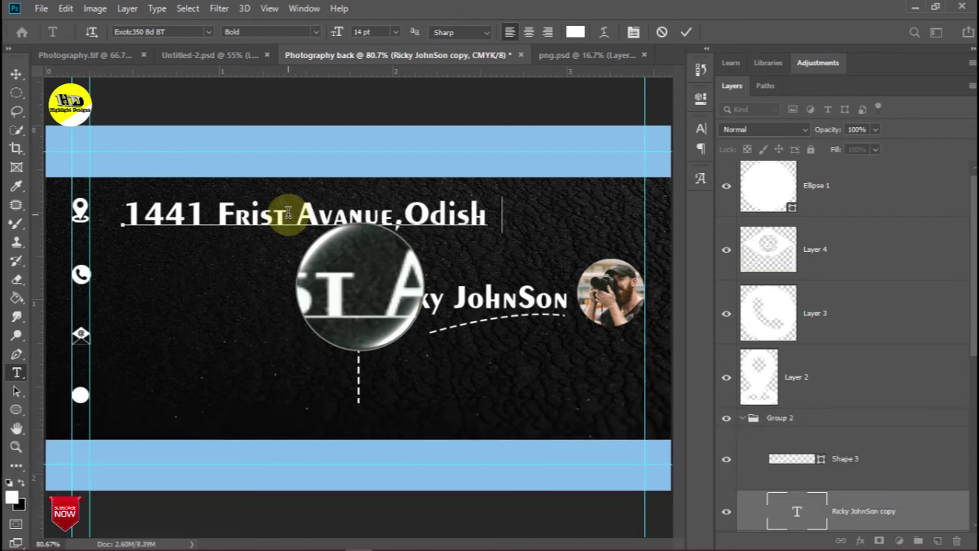
click(15, 75)
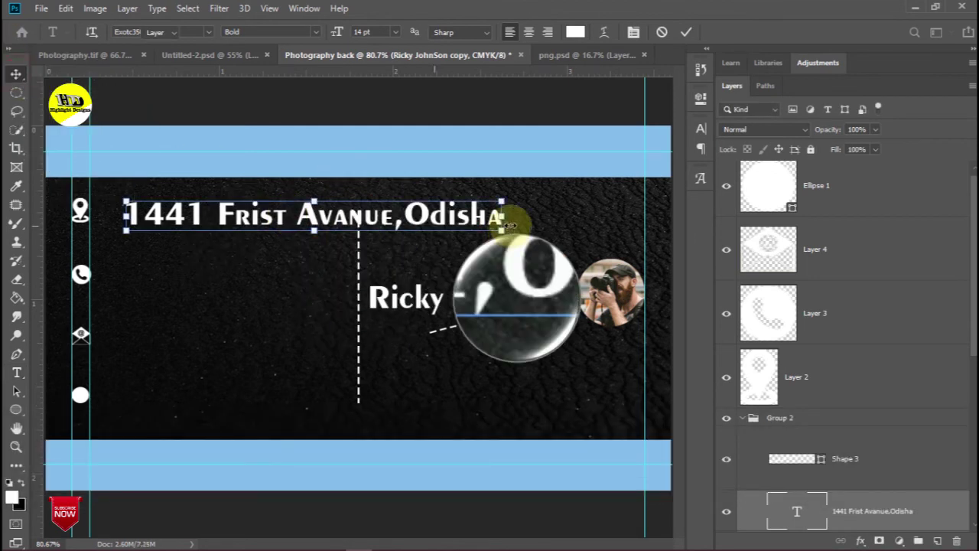
drag(501, 227, 302, 219)
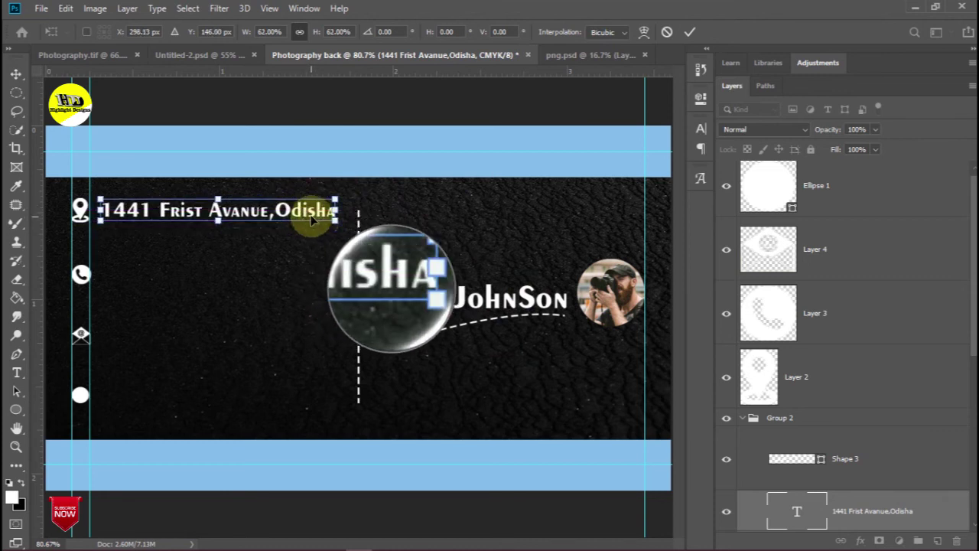
Set the address line to Trebuchet MS Bold Italic and rescale it to about 89.62%
double_click(313, 216)
click(17, 373)
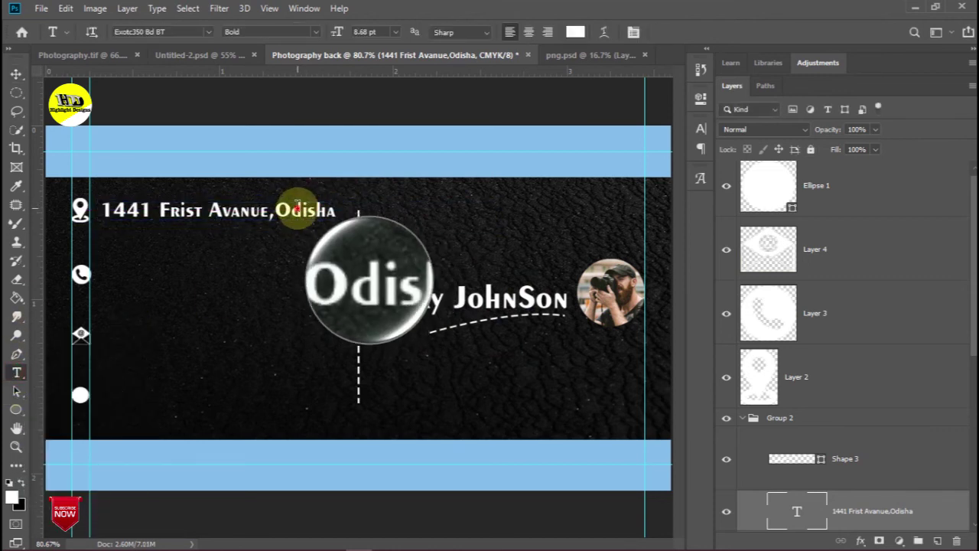
key(ctrl+a)
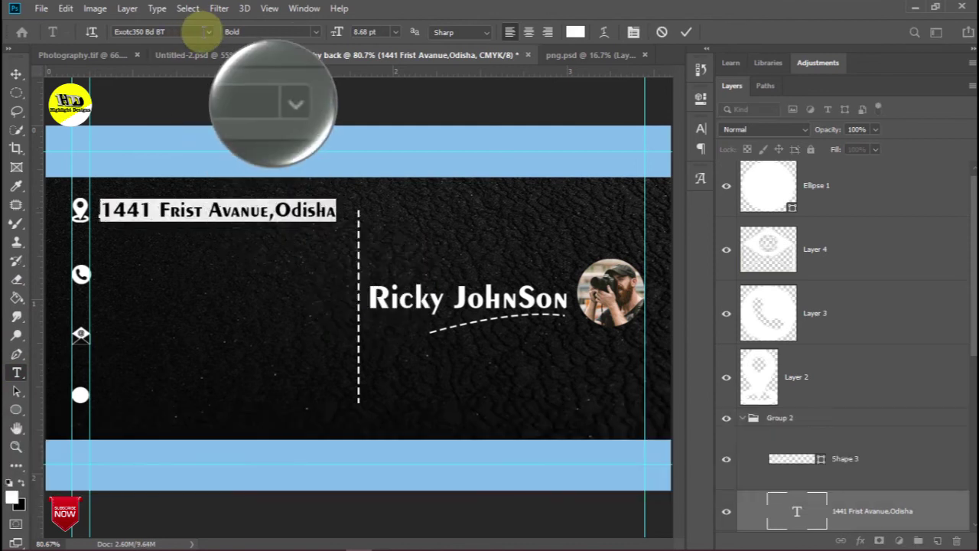
click(208, 32)
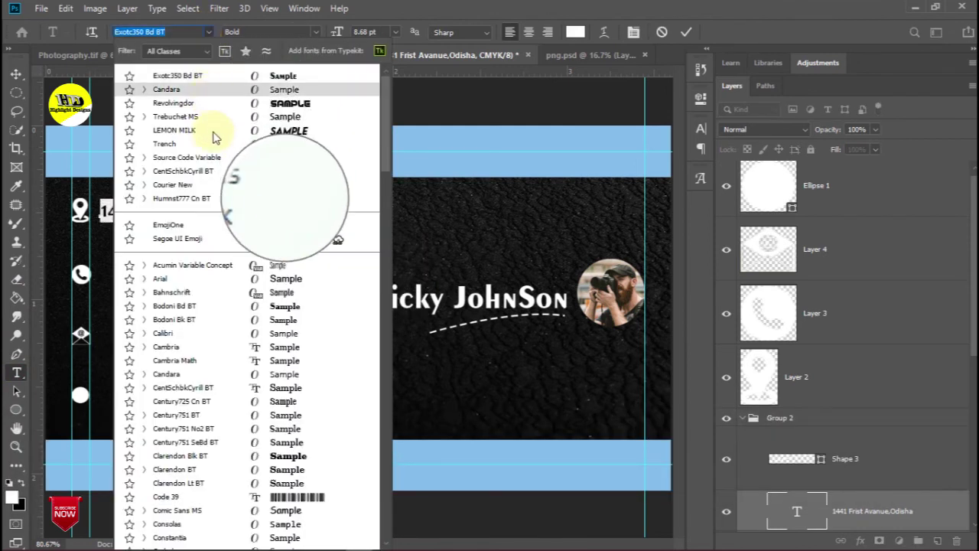
click(144, 117)
click(266, 171)
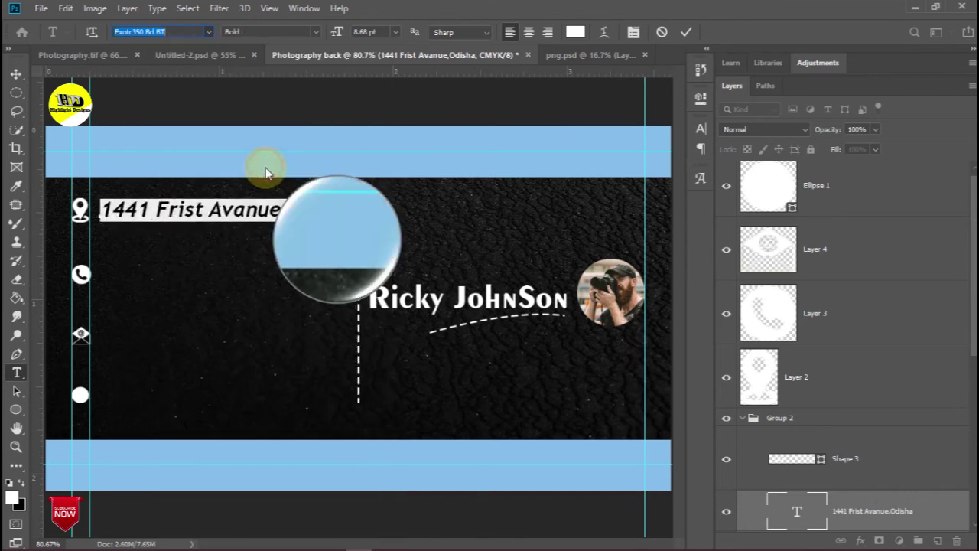
click(15, 75)
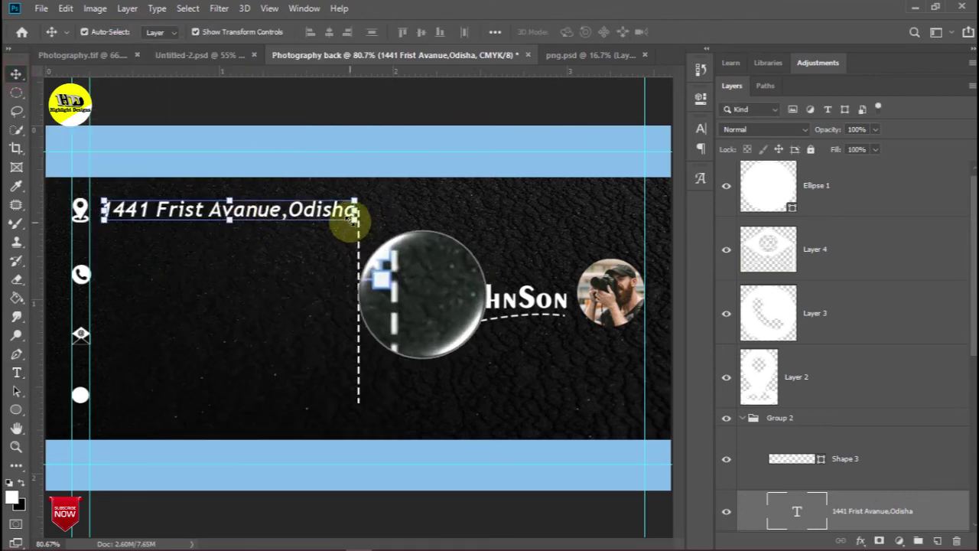
drag(356, 220, 289, 216)
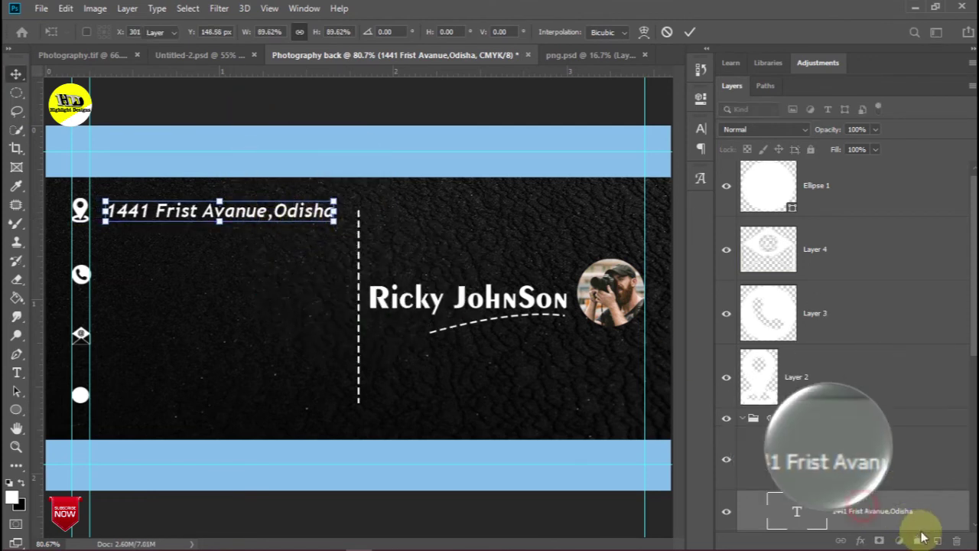
Duplicate the address layer, move the copy beside the phone icon, and clear its text for the phone number
key(Return)
drag(920, 510, 937, 540)
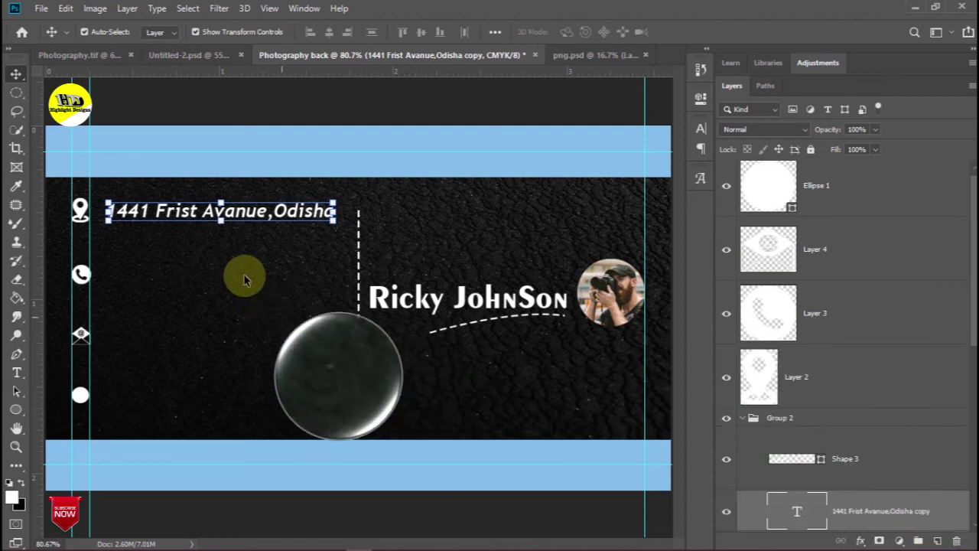
drag(247, 230, 248, 276)
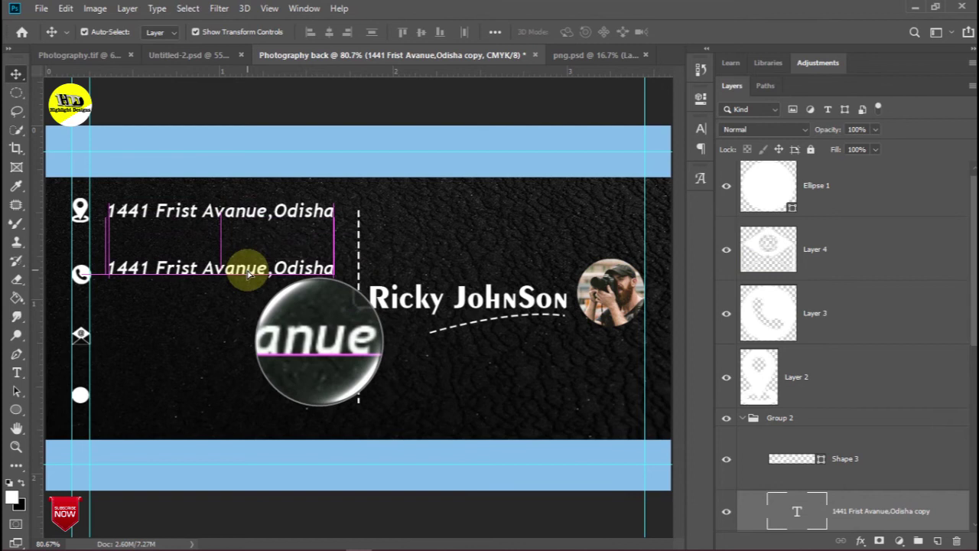
click(17, 372)
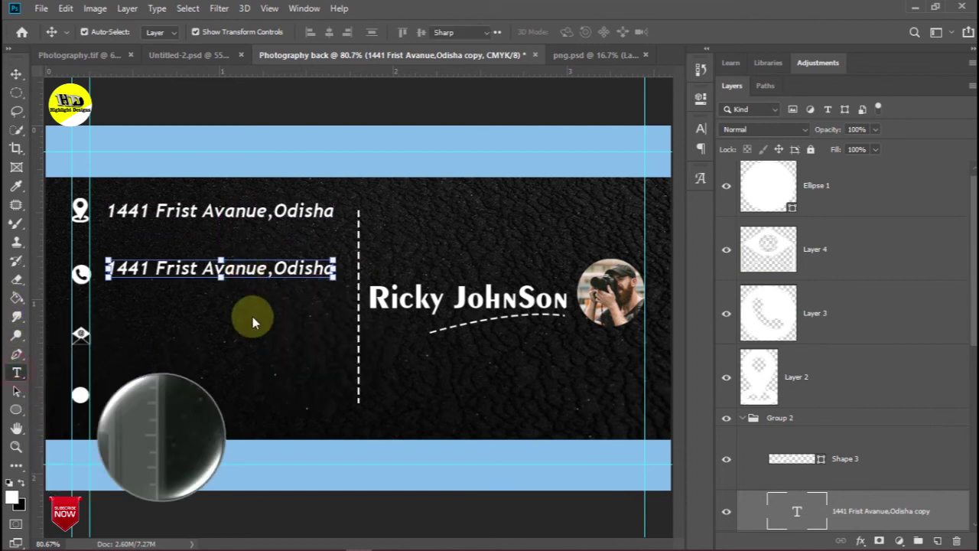
click(260, 272)
double_click(260, 272)
key(BackSpace)
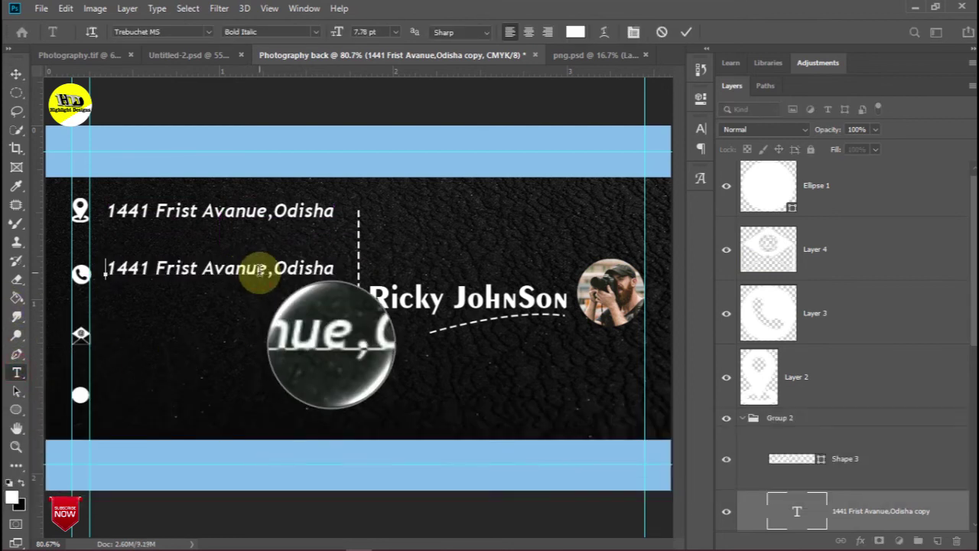
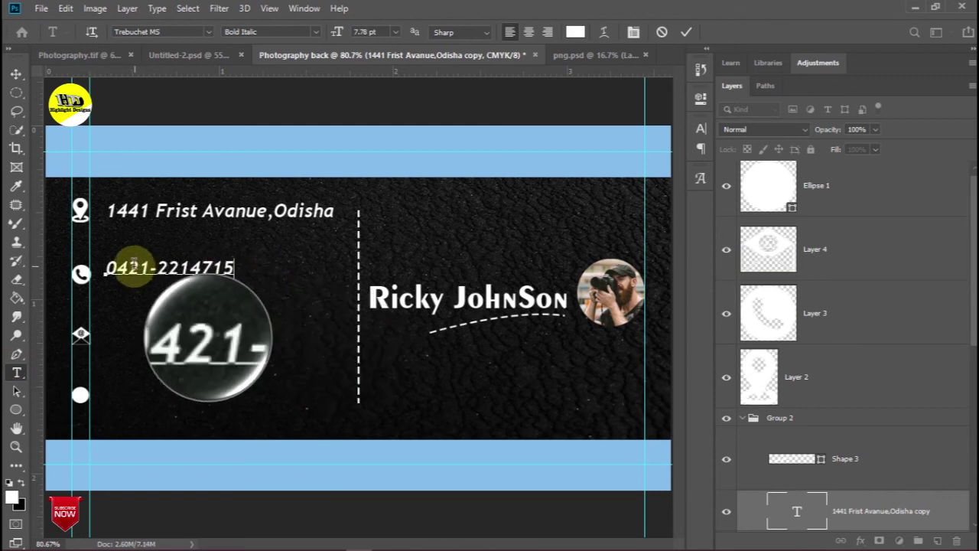
Commit the phone number text and duplicate its text layer
click(16, 74)
drag(877, 511, 938, 540)
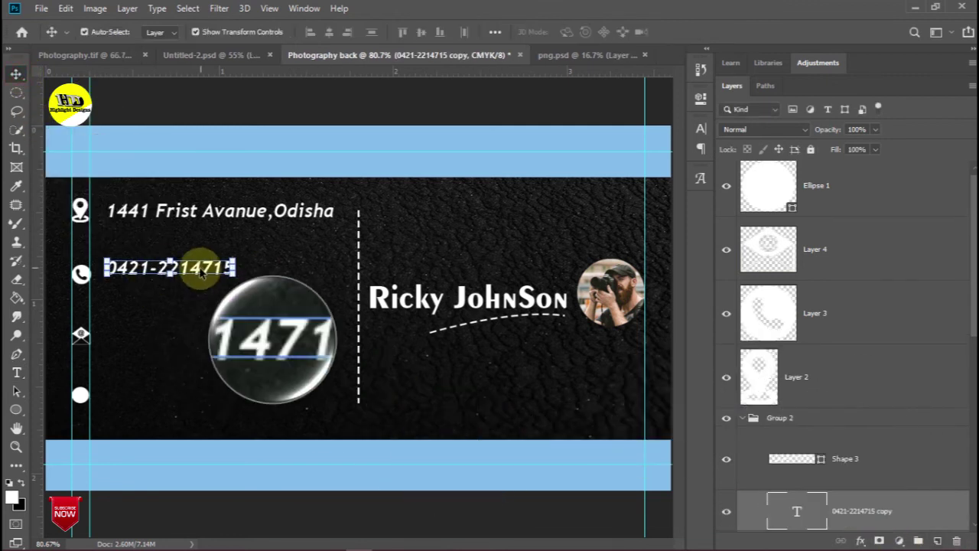
Move the phone line copy to the envelope row and retype it as the contact's email address
drag(197, 287, 200, 338)
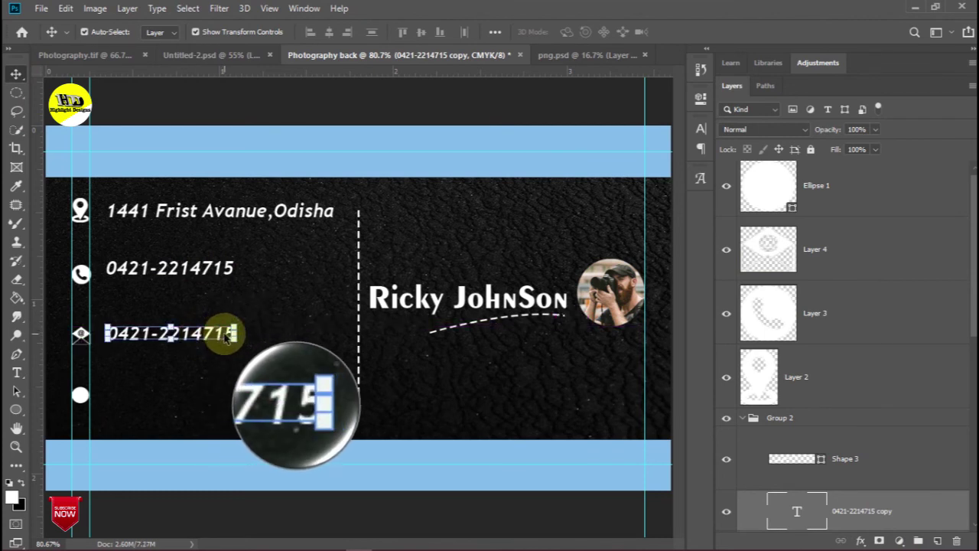
click(16, 372)
click(203, 334)
key(ctrl+a)
key(ctrl+BackSpace)
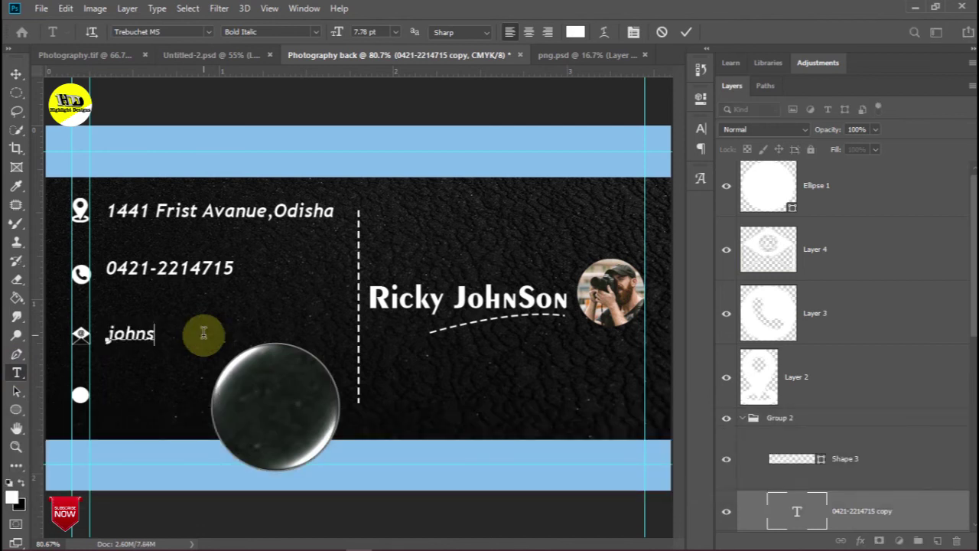
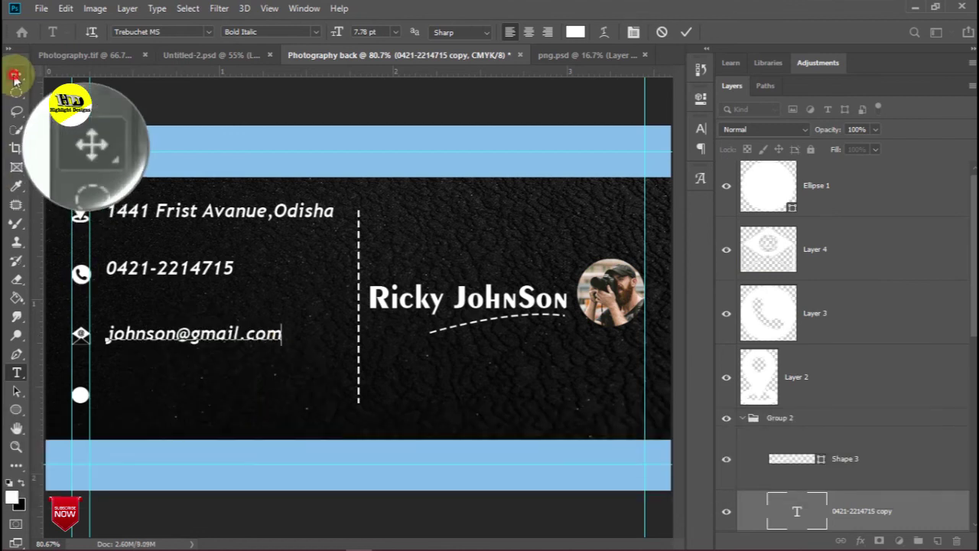
click(16, 74)
drag(890, 512, 937, 540)
drag(213, 339, 213, 394)
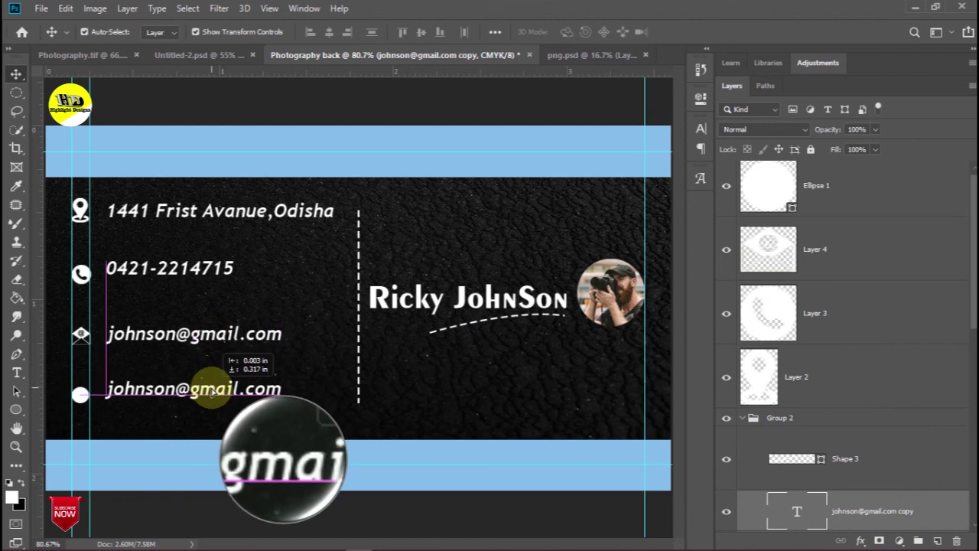
click(17, 376)
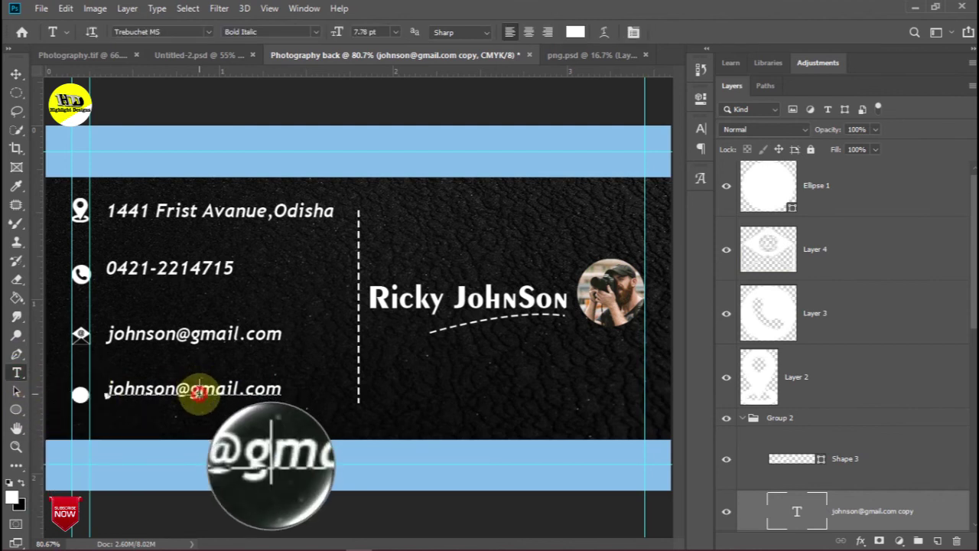
double_click(199, 393)
key(ctrl+a)
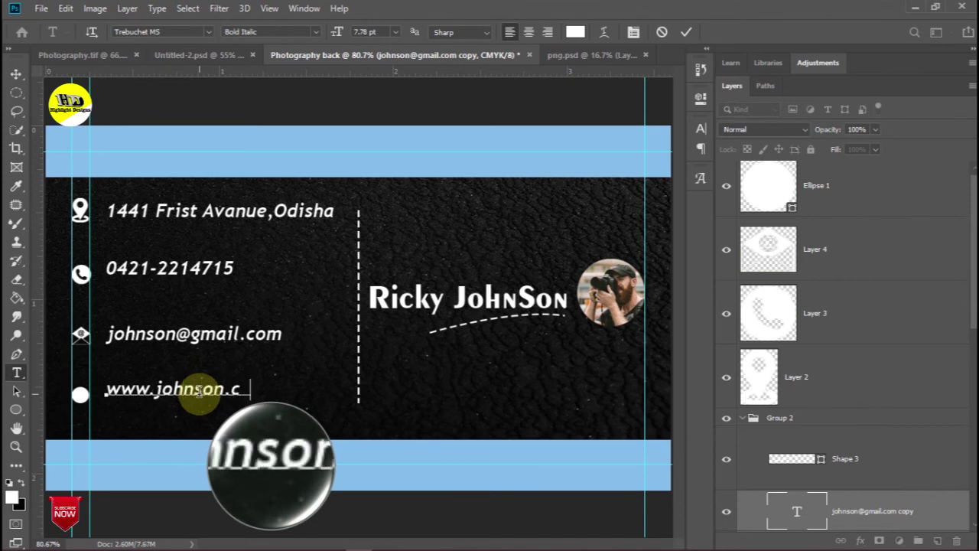
click(15, 74)
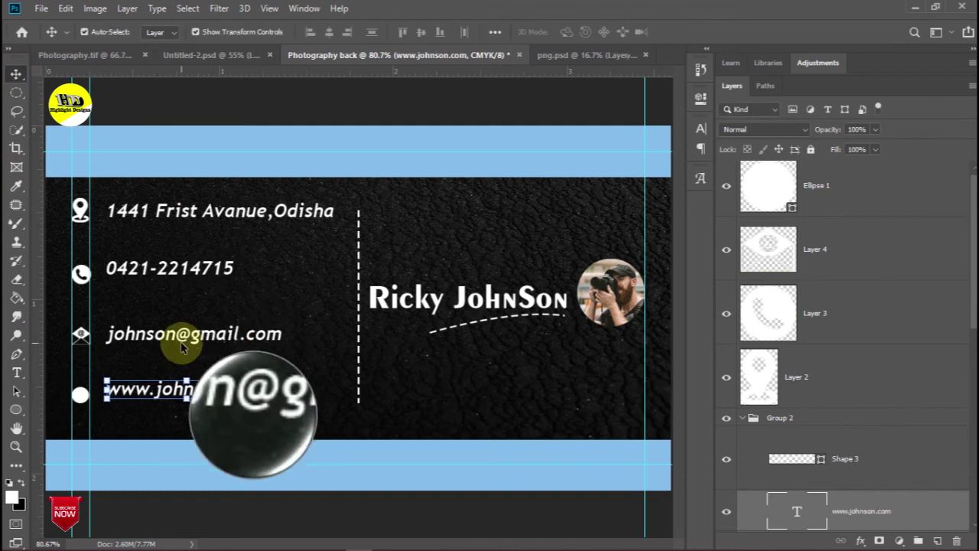
click(165, 267)
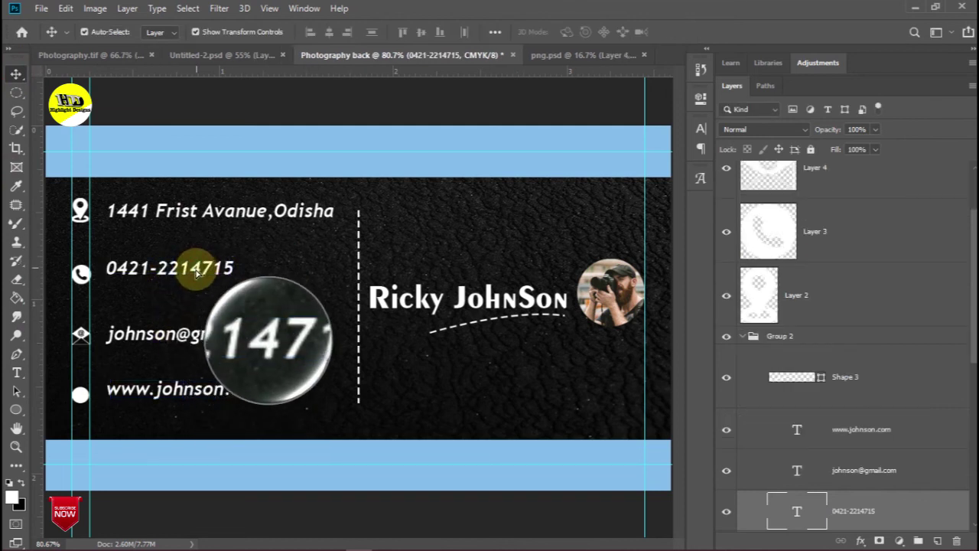
Nudge the phone line slightly lower, delete the left vertical guide and hide all guides
drag(196, 275, 196, 277)
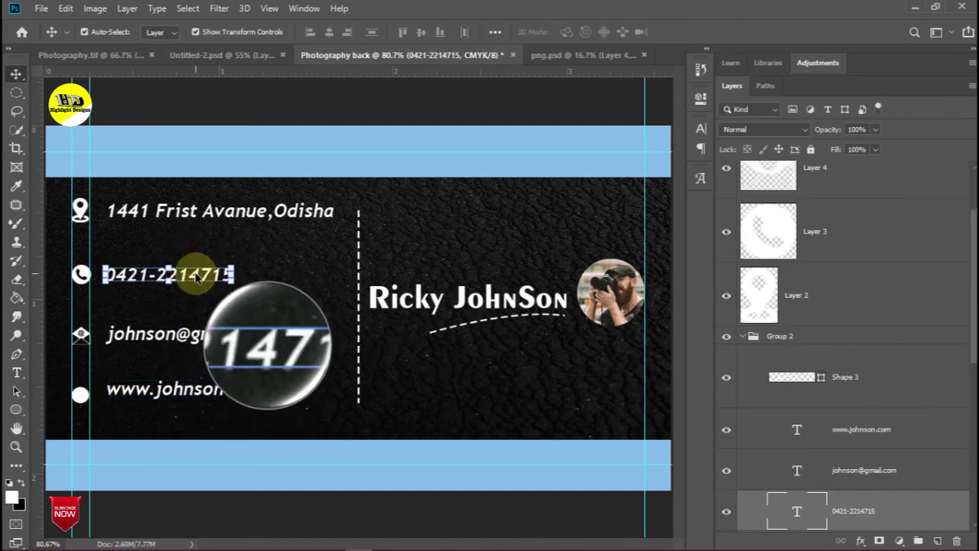
click(243, 115)
drag(89, 117, 31, 128)
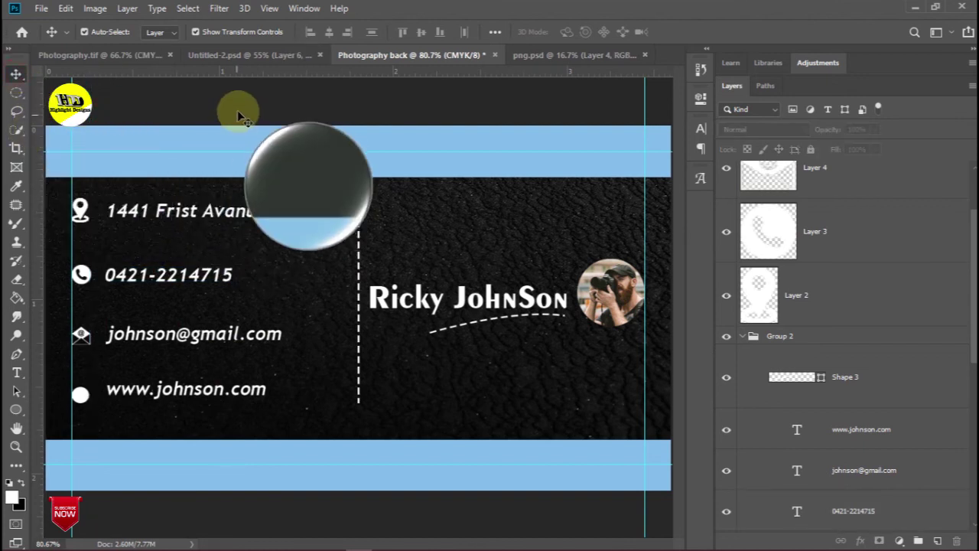
scroll(256, 145, down, 2)
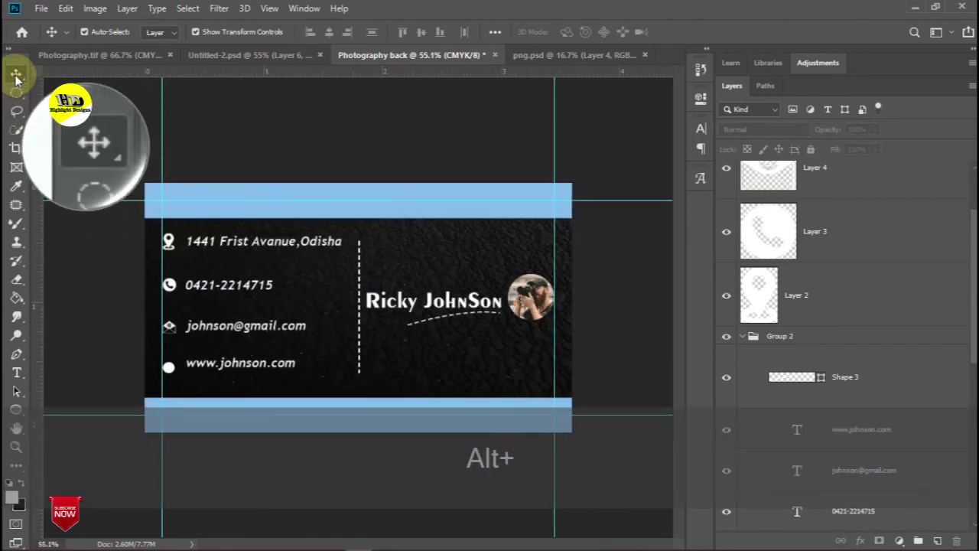
key(ctrl+h)
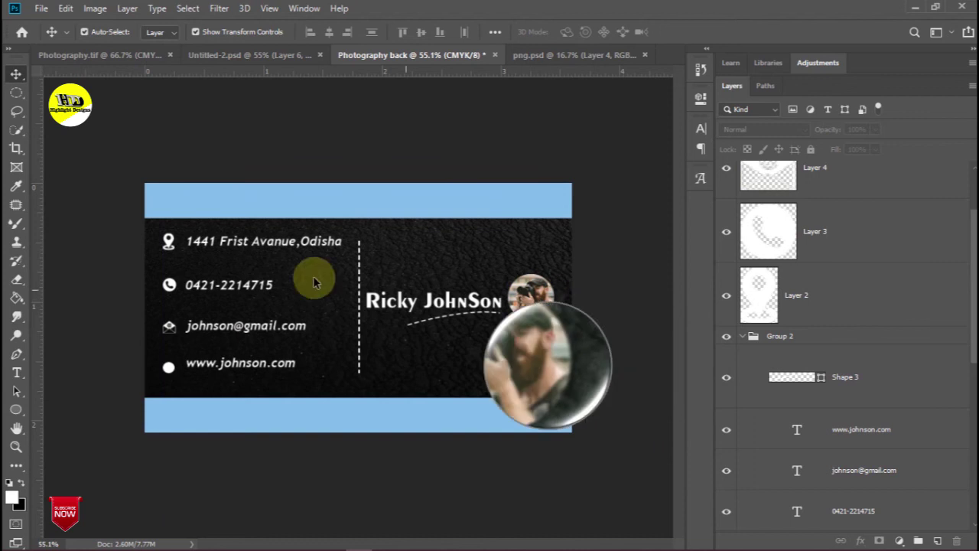
click(41, 8)
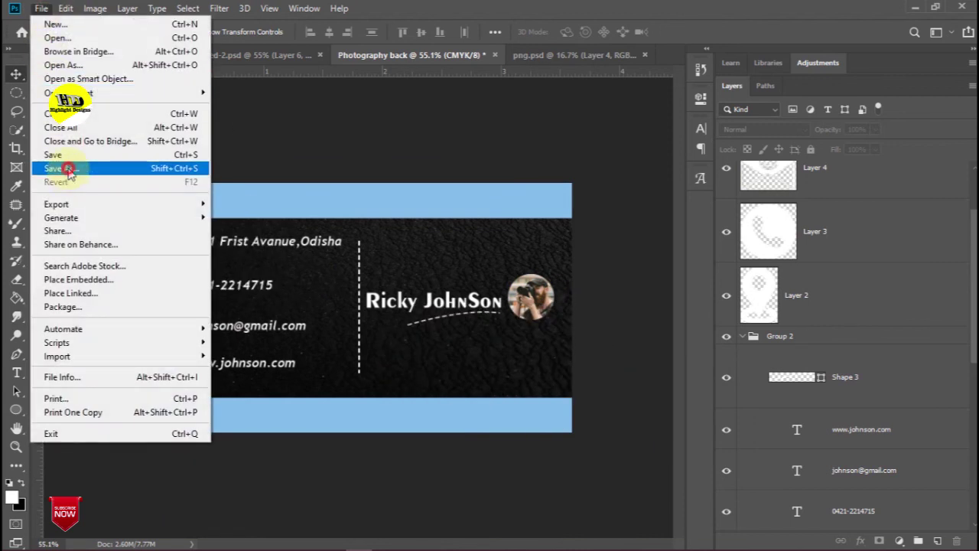
Save the card back to the Desktop as TIFF file back.tif, replacing the existing file
click(69, 170)
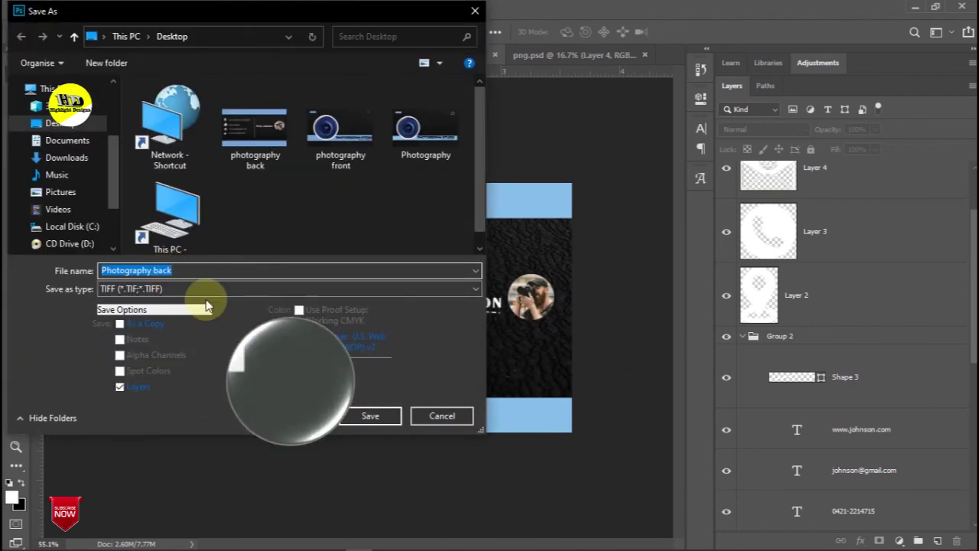
click(197, 291)
click(133, 433)
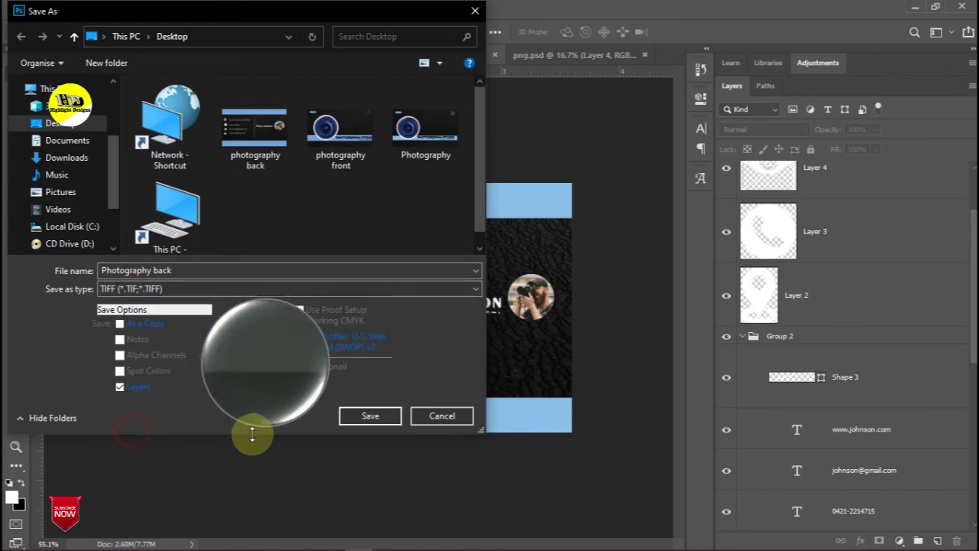
click(367, 417)
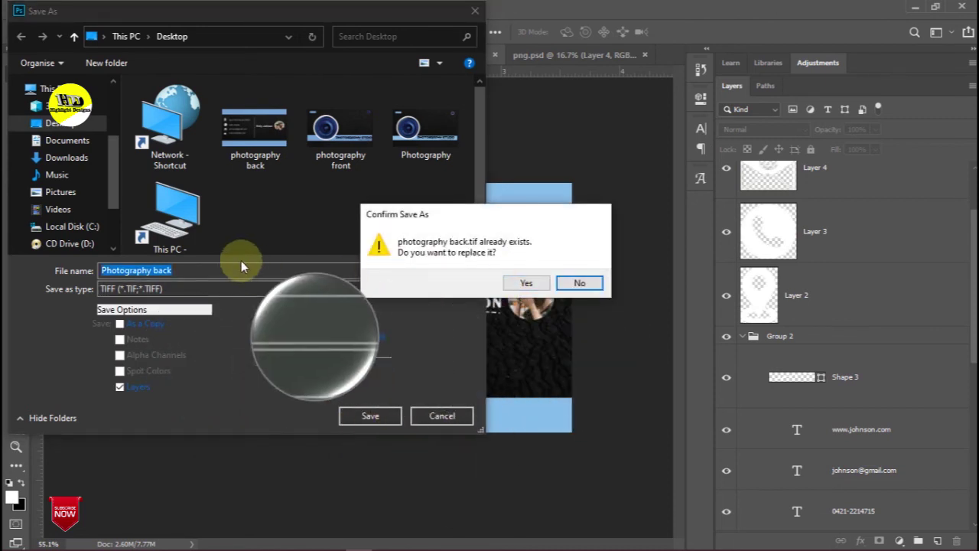
click(526, 283)
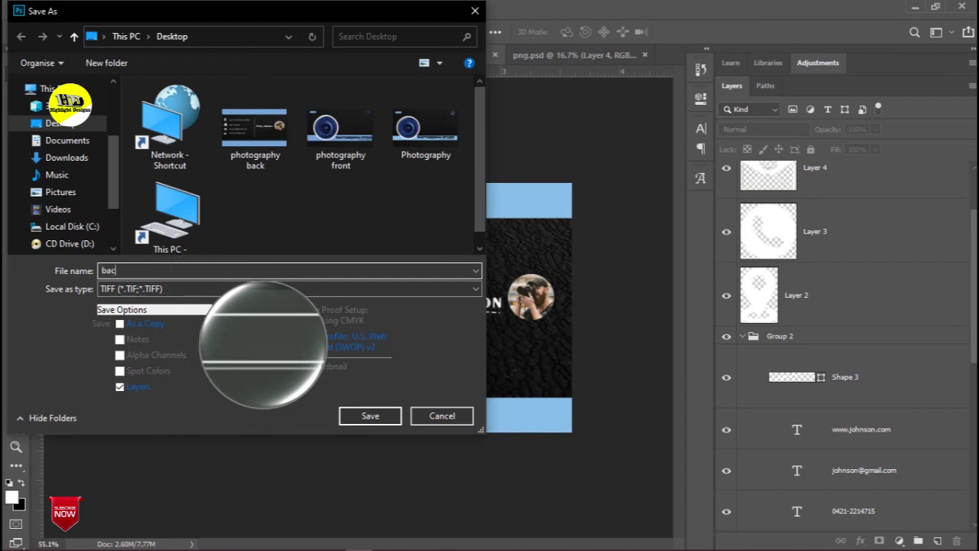
click(341, 416)
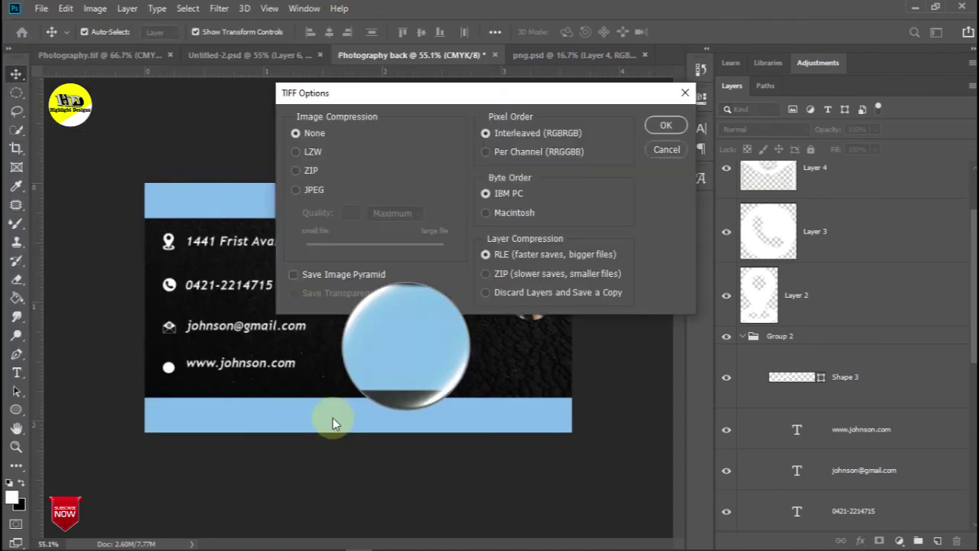
click(665, 125)
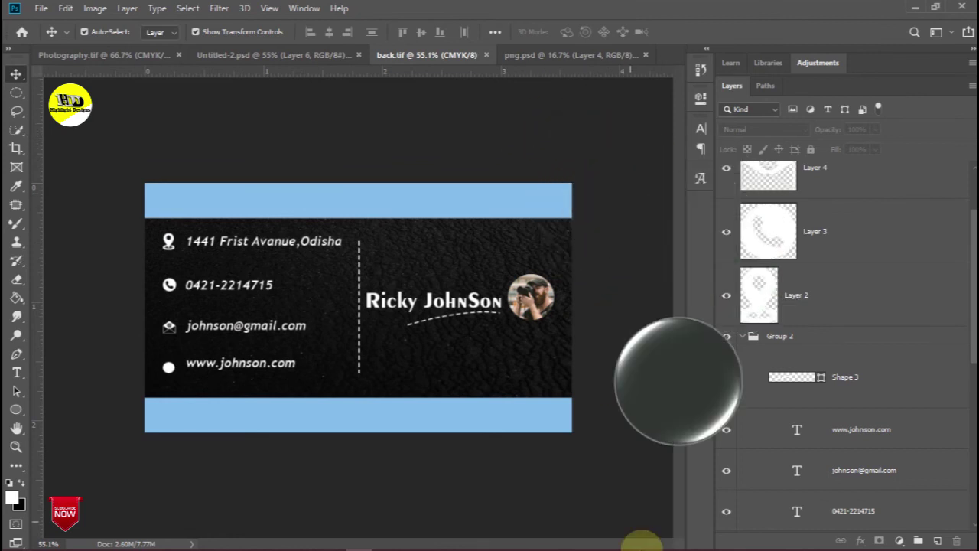
click(547, 544)
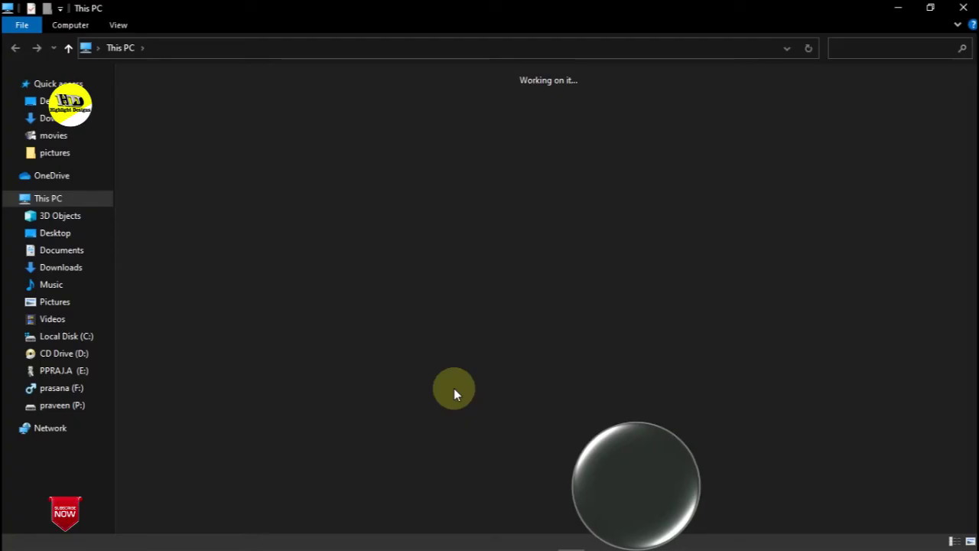
Open Premium-stationery-free-mockup-by-mockupcloud.psd from Downloads > New folder (2), then minimize Explorer
click(54, 121)
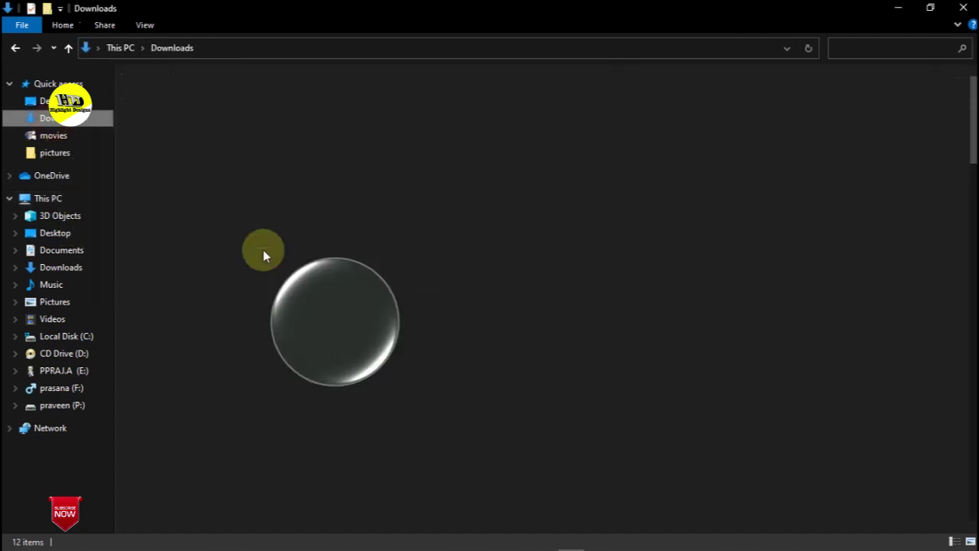
scroll(328, 262, down, 4)
scroll(329, 260, up, 5)
double_click(710, 233)
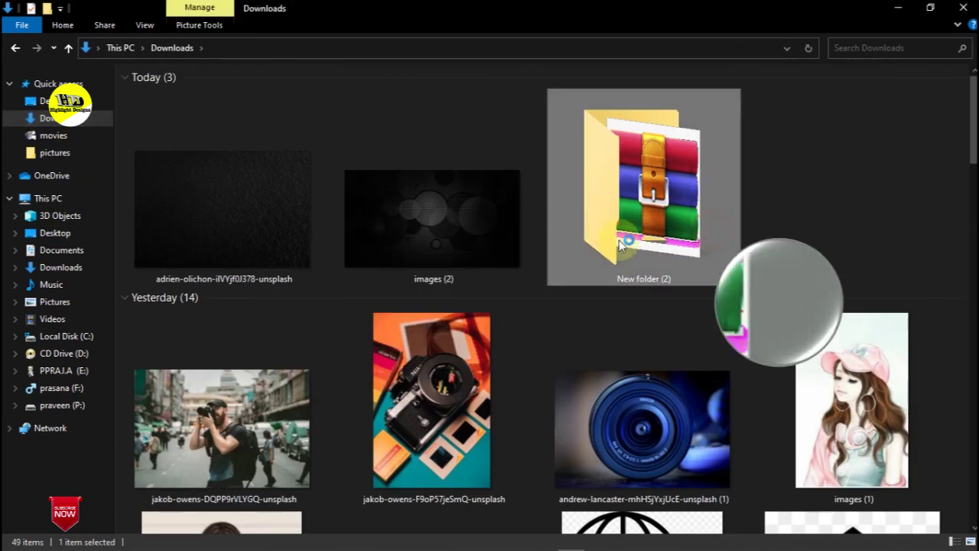
double_click(220, 147)
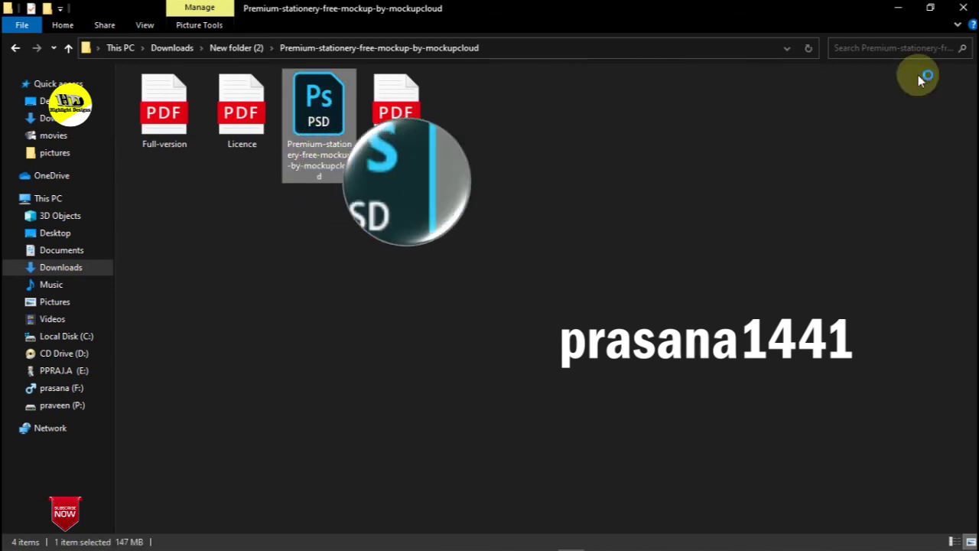
click(898, 8)
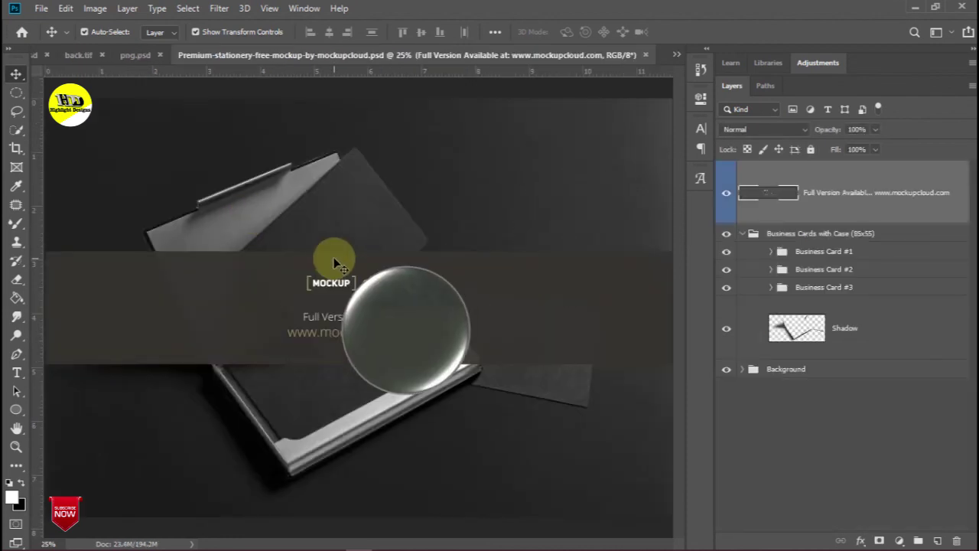
Hide the Full Version watermark layer and expand the Business Card #1 group
click(727, 200)
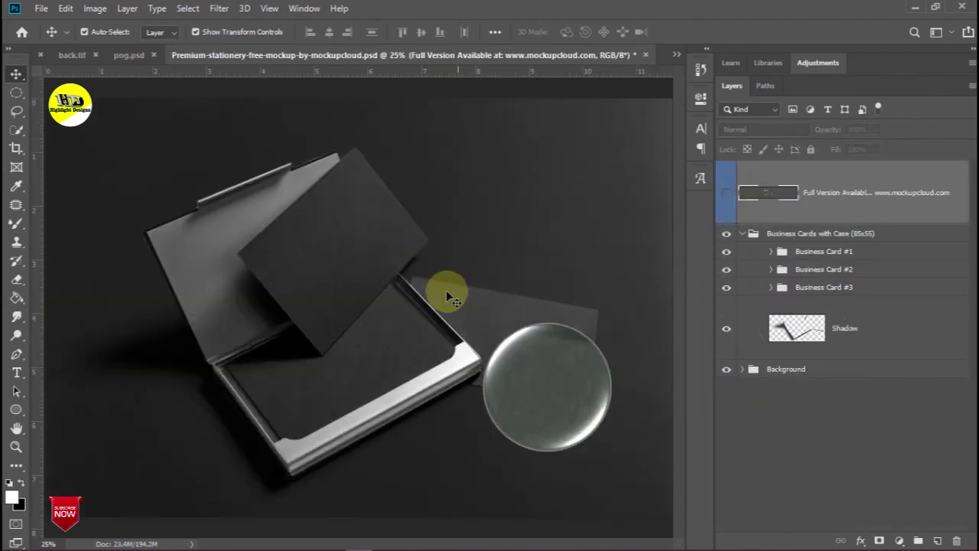
click(739, 235)
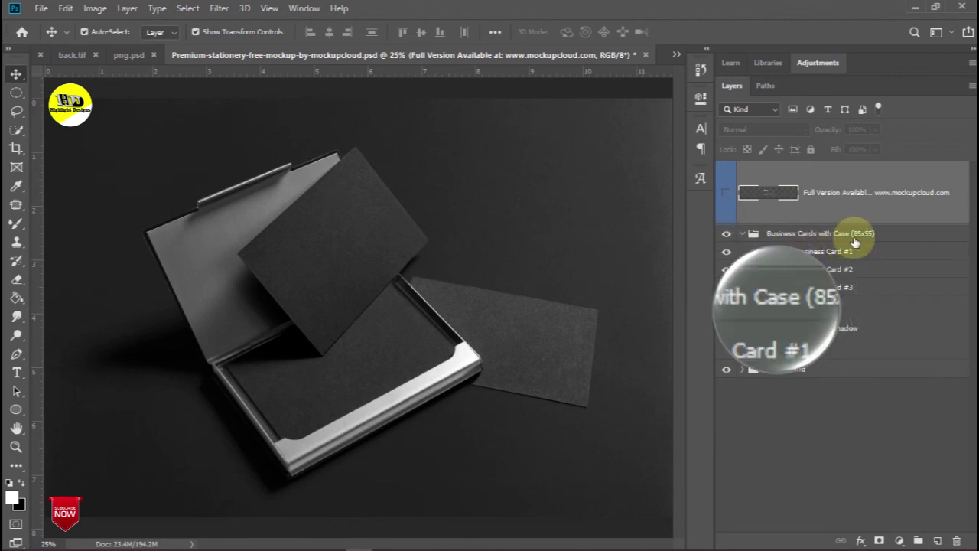
click(772, 252)
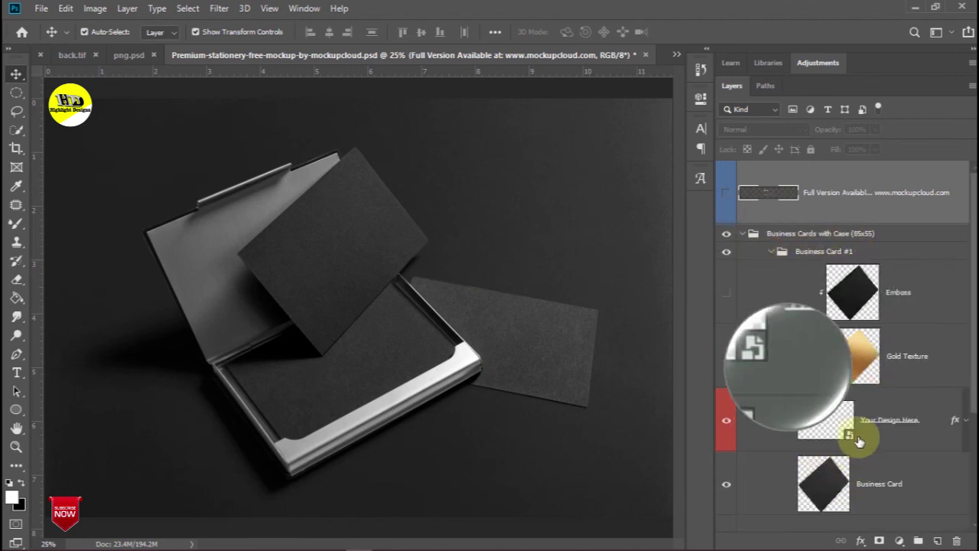
Place the Photography design into Business Card #1's Your Design Here smart object and save it
double_click(834, 428)
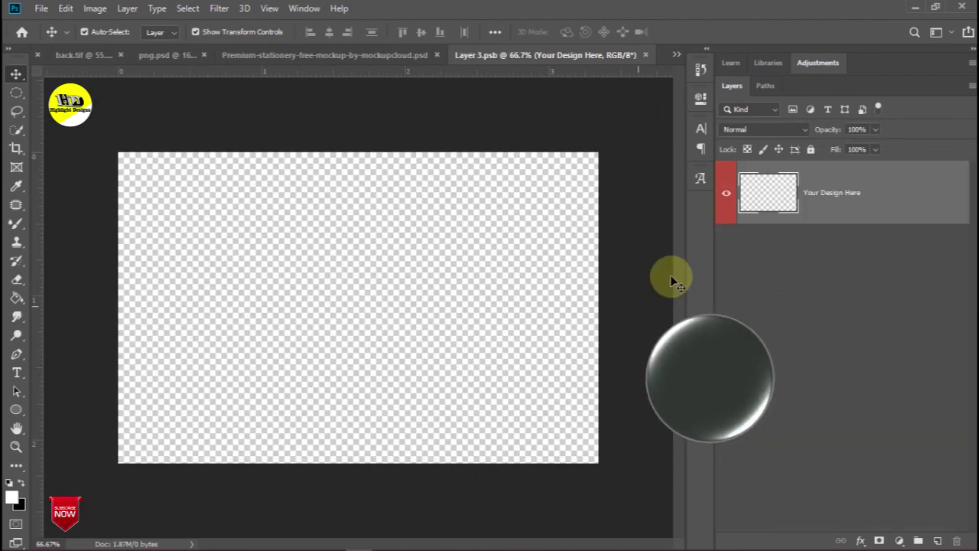
click(581, 541)
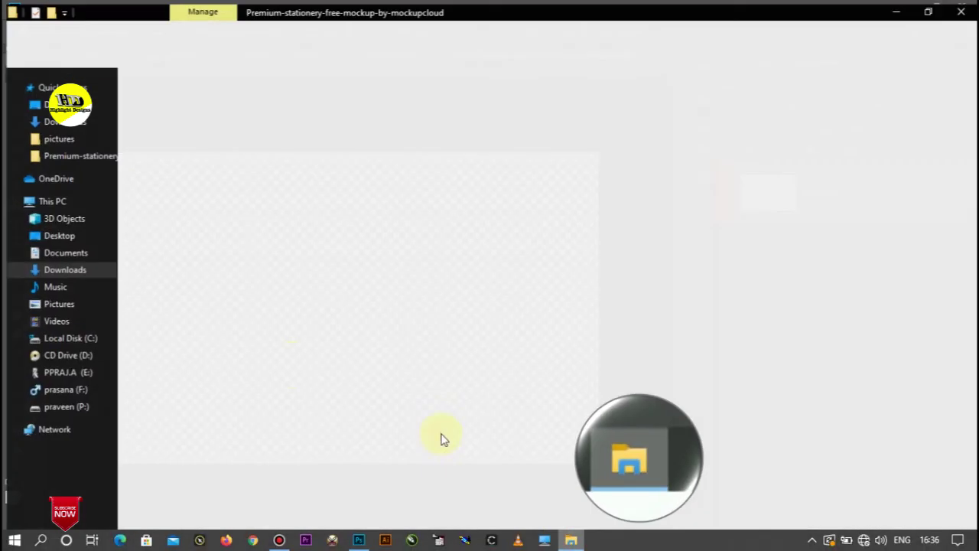
click(70, 100)
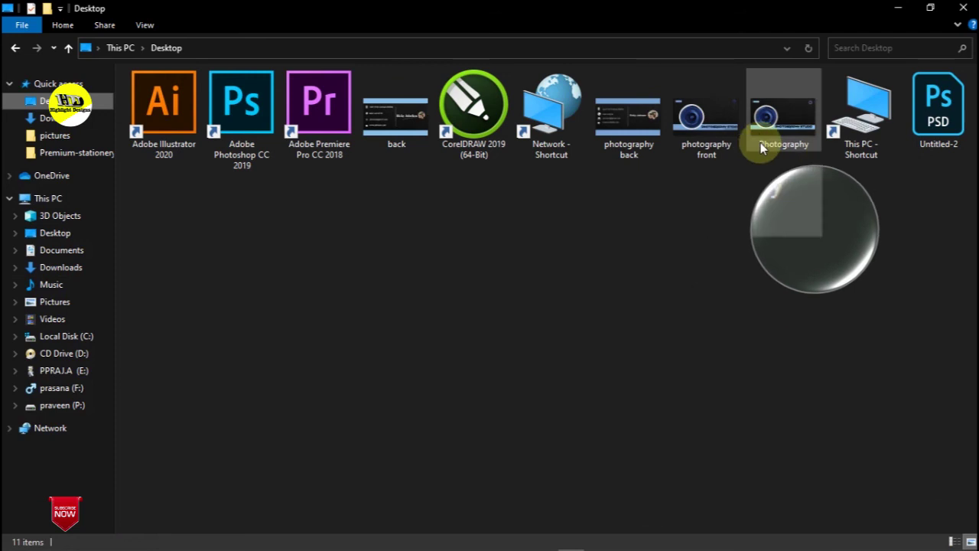
drag(787, 121, 362, 322)
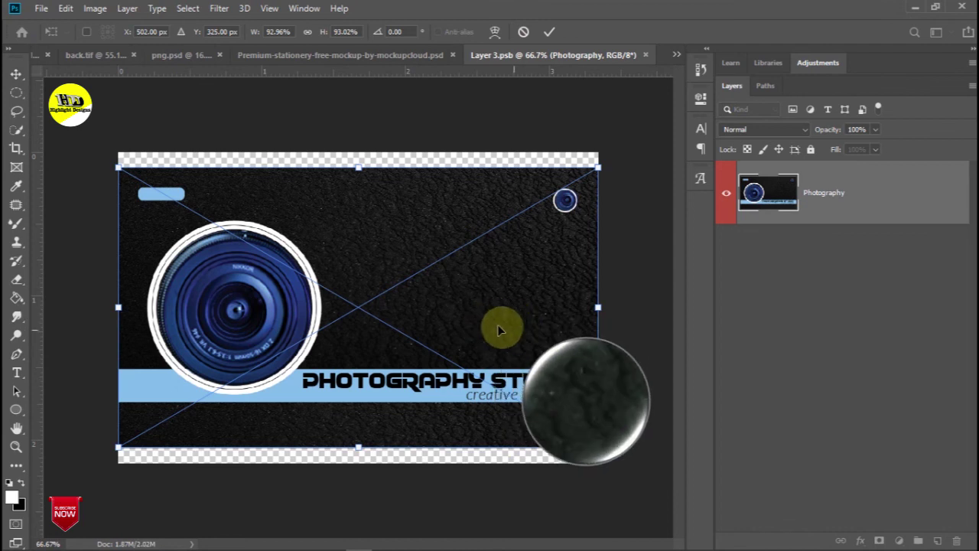
click(549, 33)
click(645, 55)
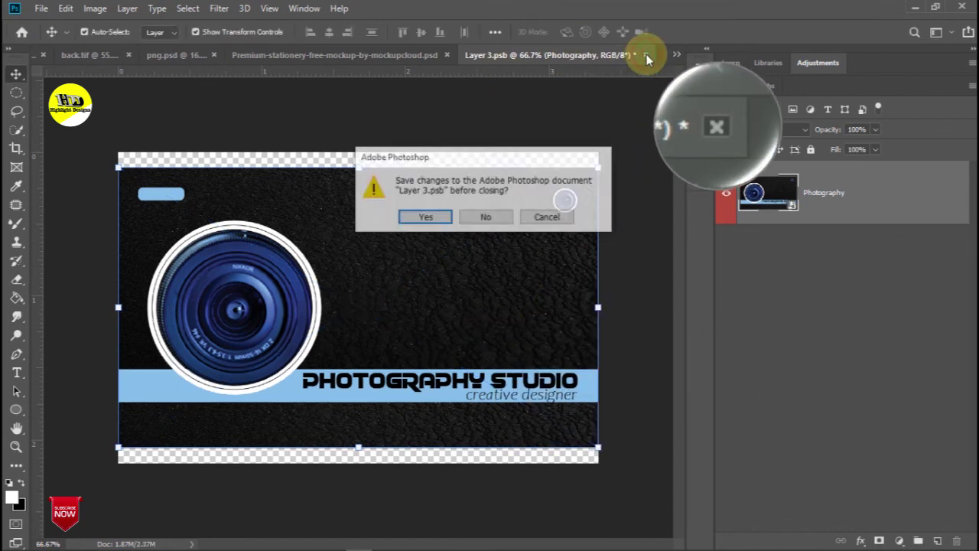
click(428, 220)
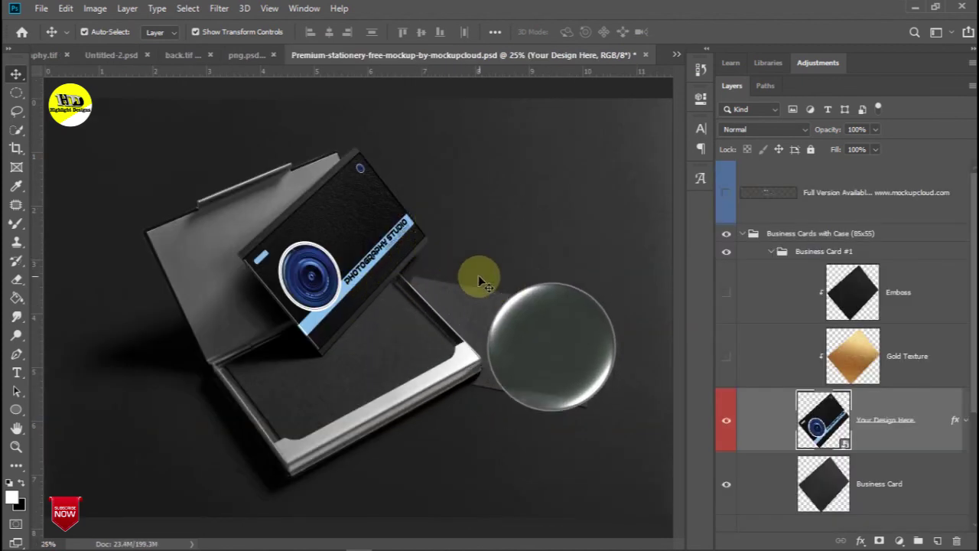
Place the back design into Business Card #2's Your Design Here smart object and save it
click(770, 250)
click(770, 269)
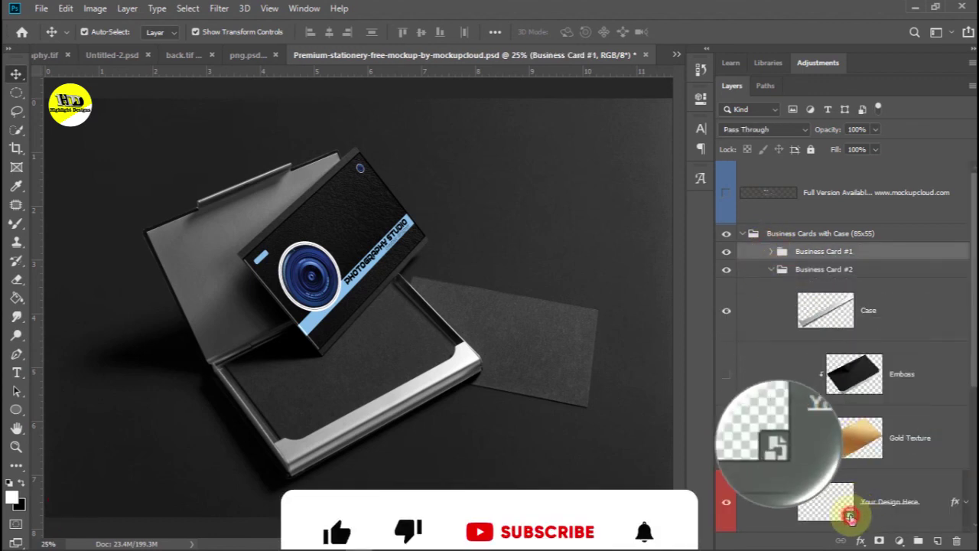
double_click(826, 501)
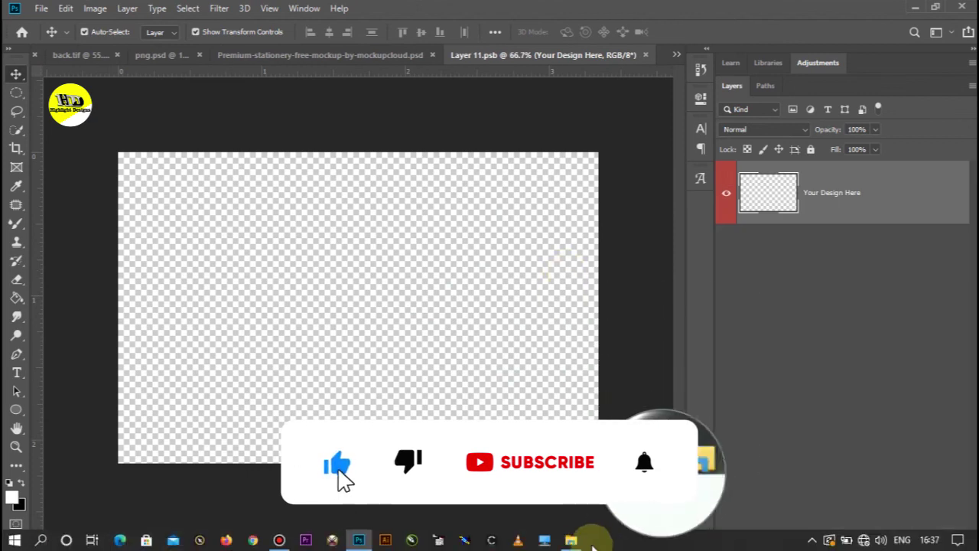
click(572, 538)
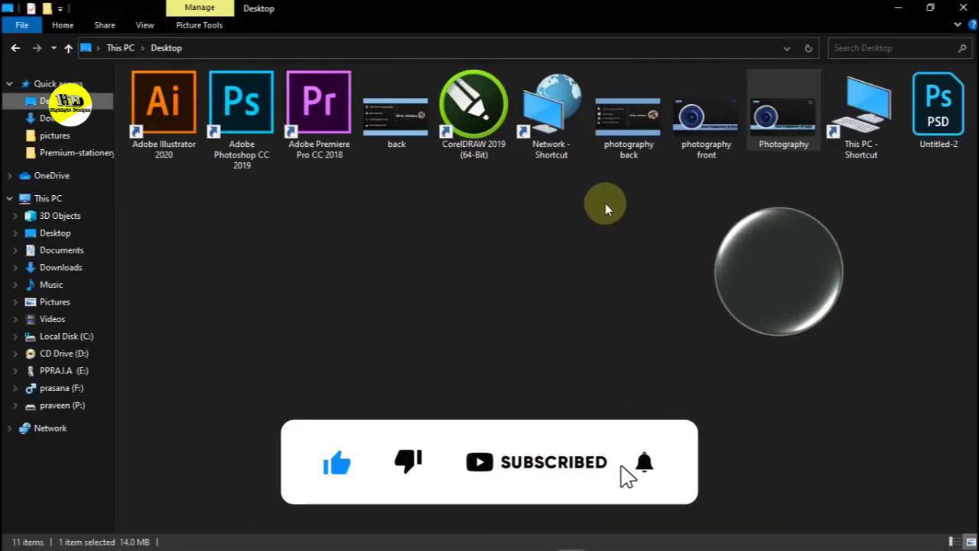
drag(403, 132, 350, 360)
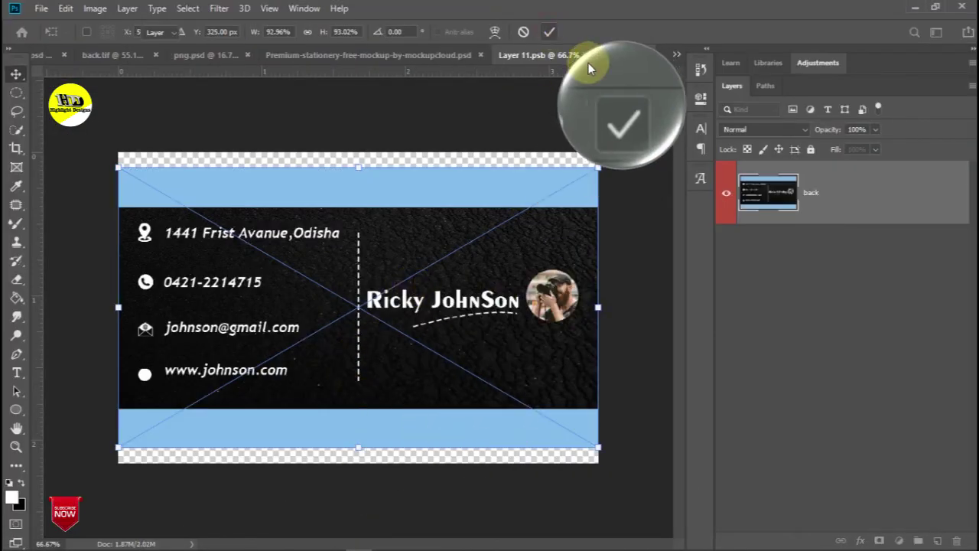
click(549, 32)
click(644, 54)
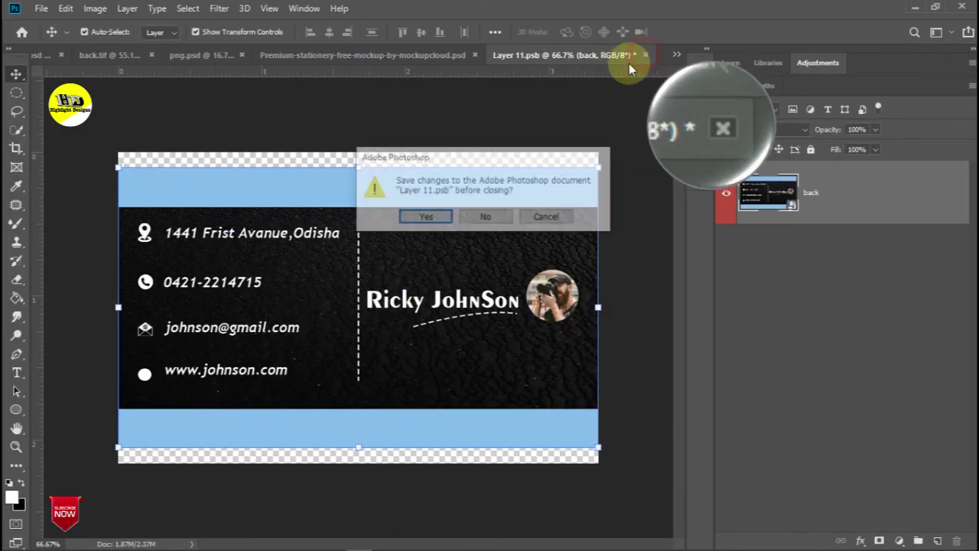
click(434, 217)
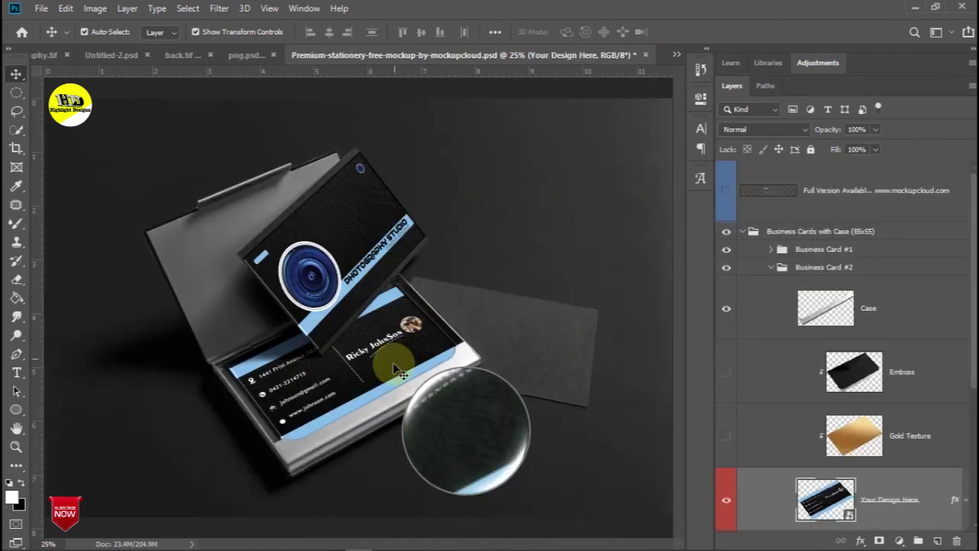
Place the Photography design into Business Card #3's smart object, save it, and hide Gold Texture
click(771, 267)
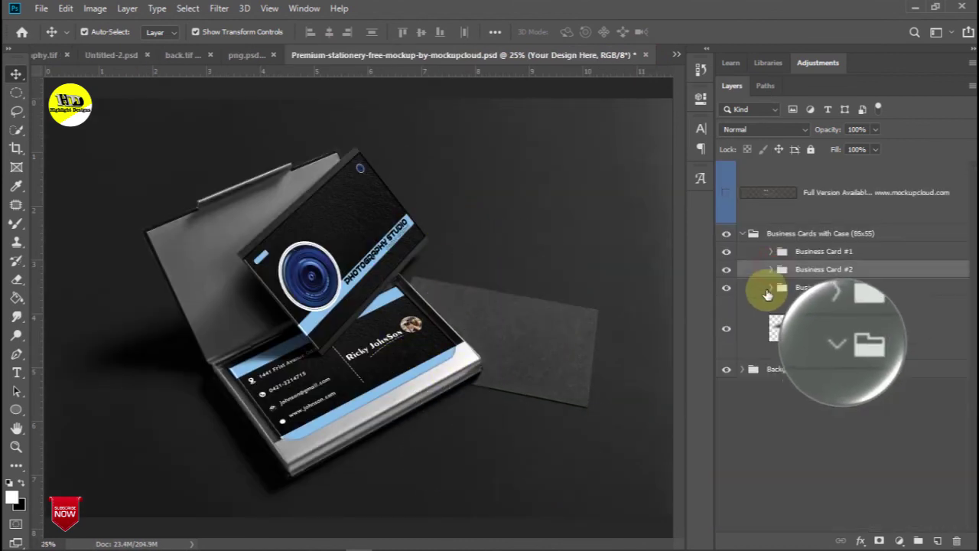
click(770, 287)
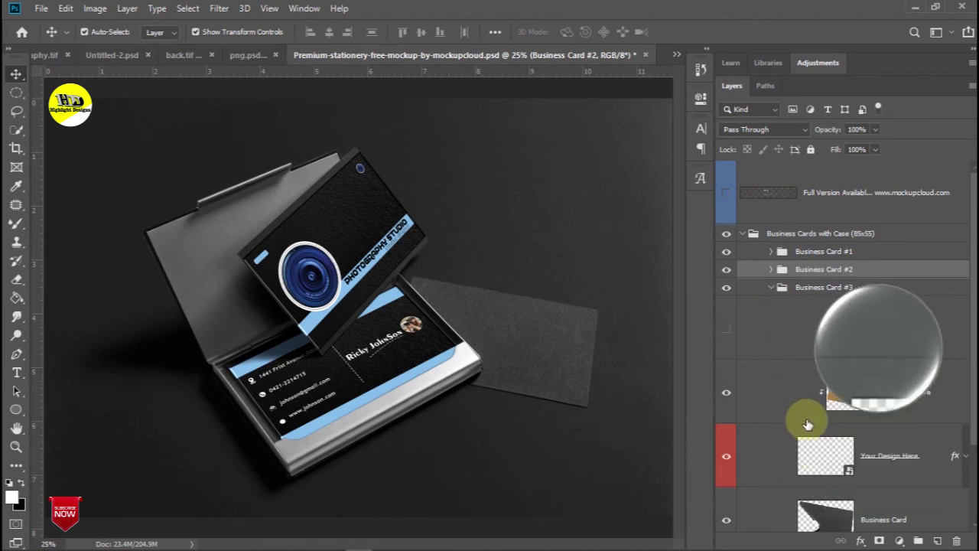
double_click(849, 474)
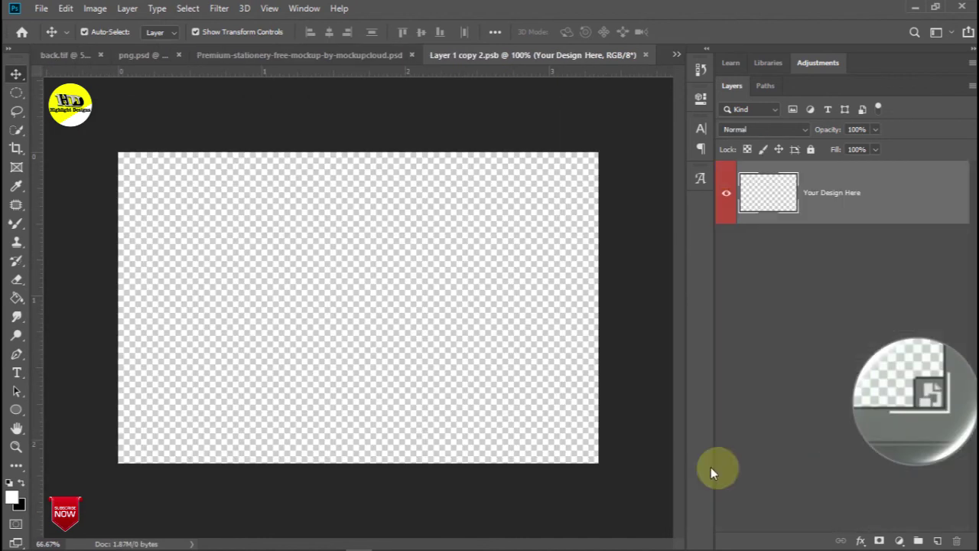
mouse_move(533, 546)
click(570, 540)
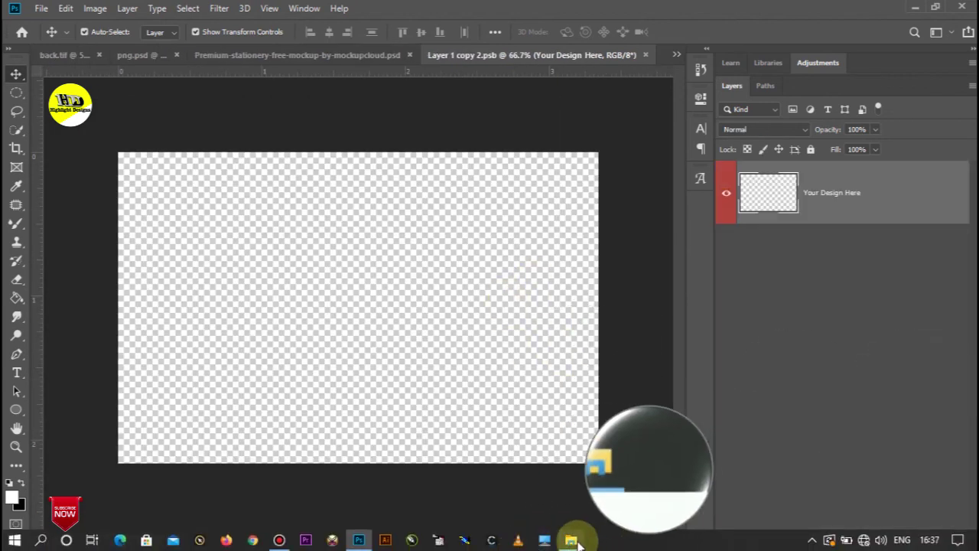
drag(770, 137, 372, 294)
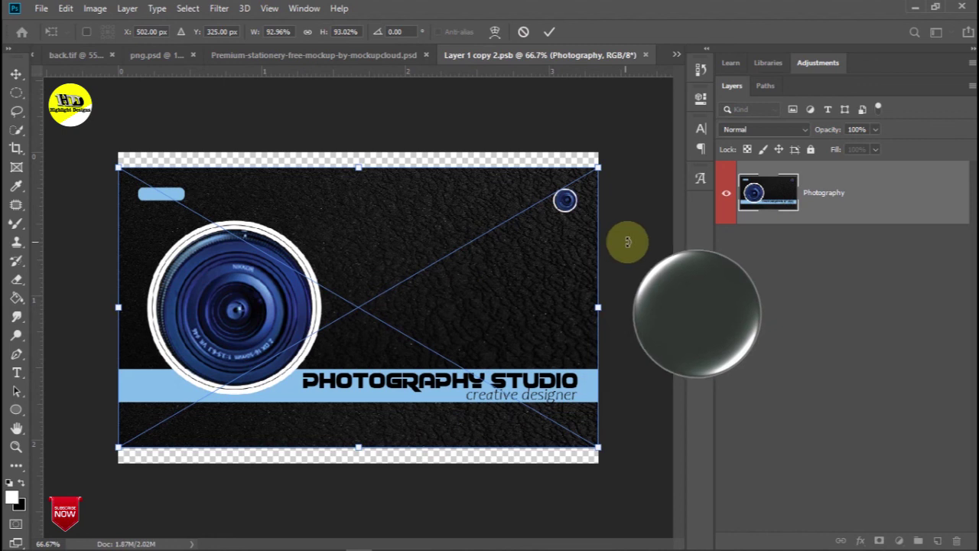
click(549, 31)
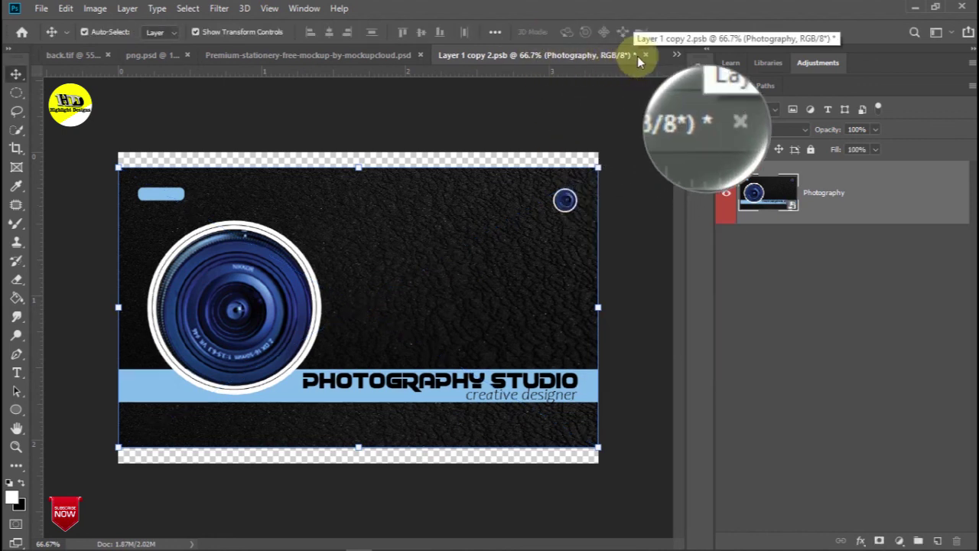
click(645, 55)
click(426, 217)
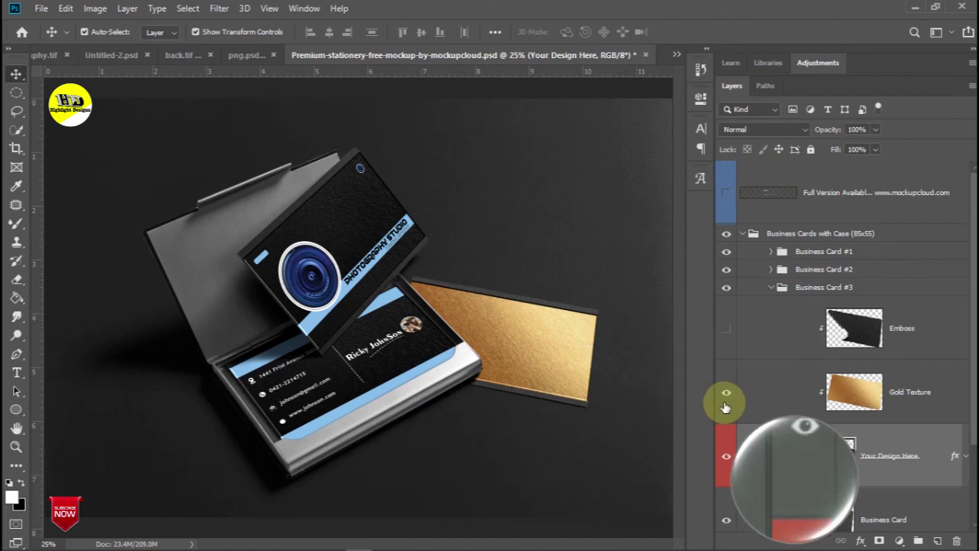
click(728, 396)
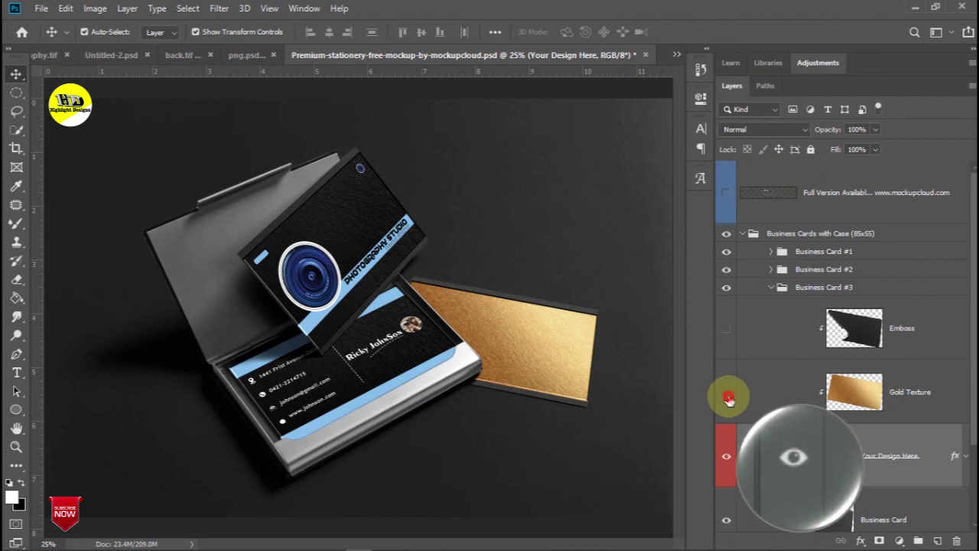